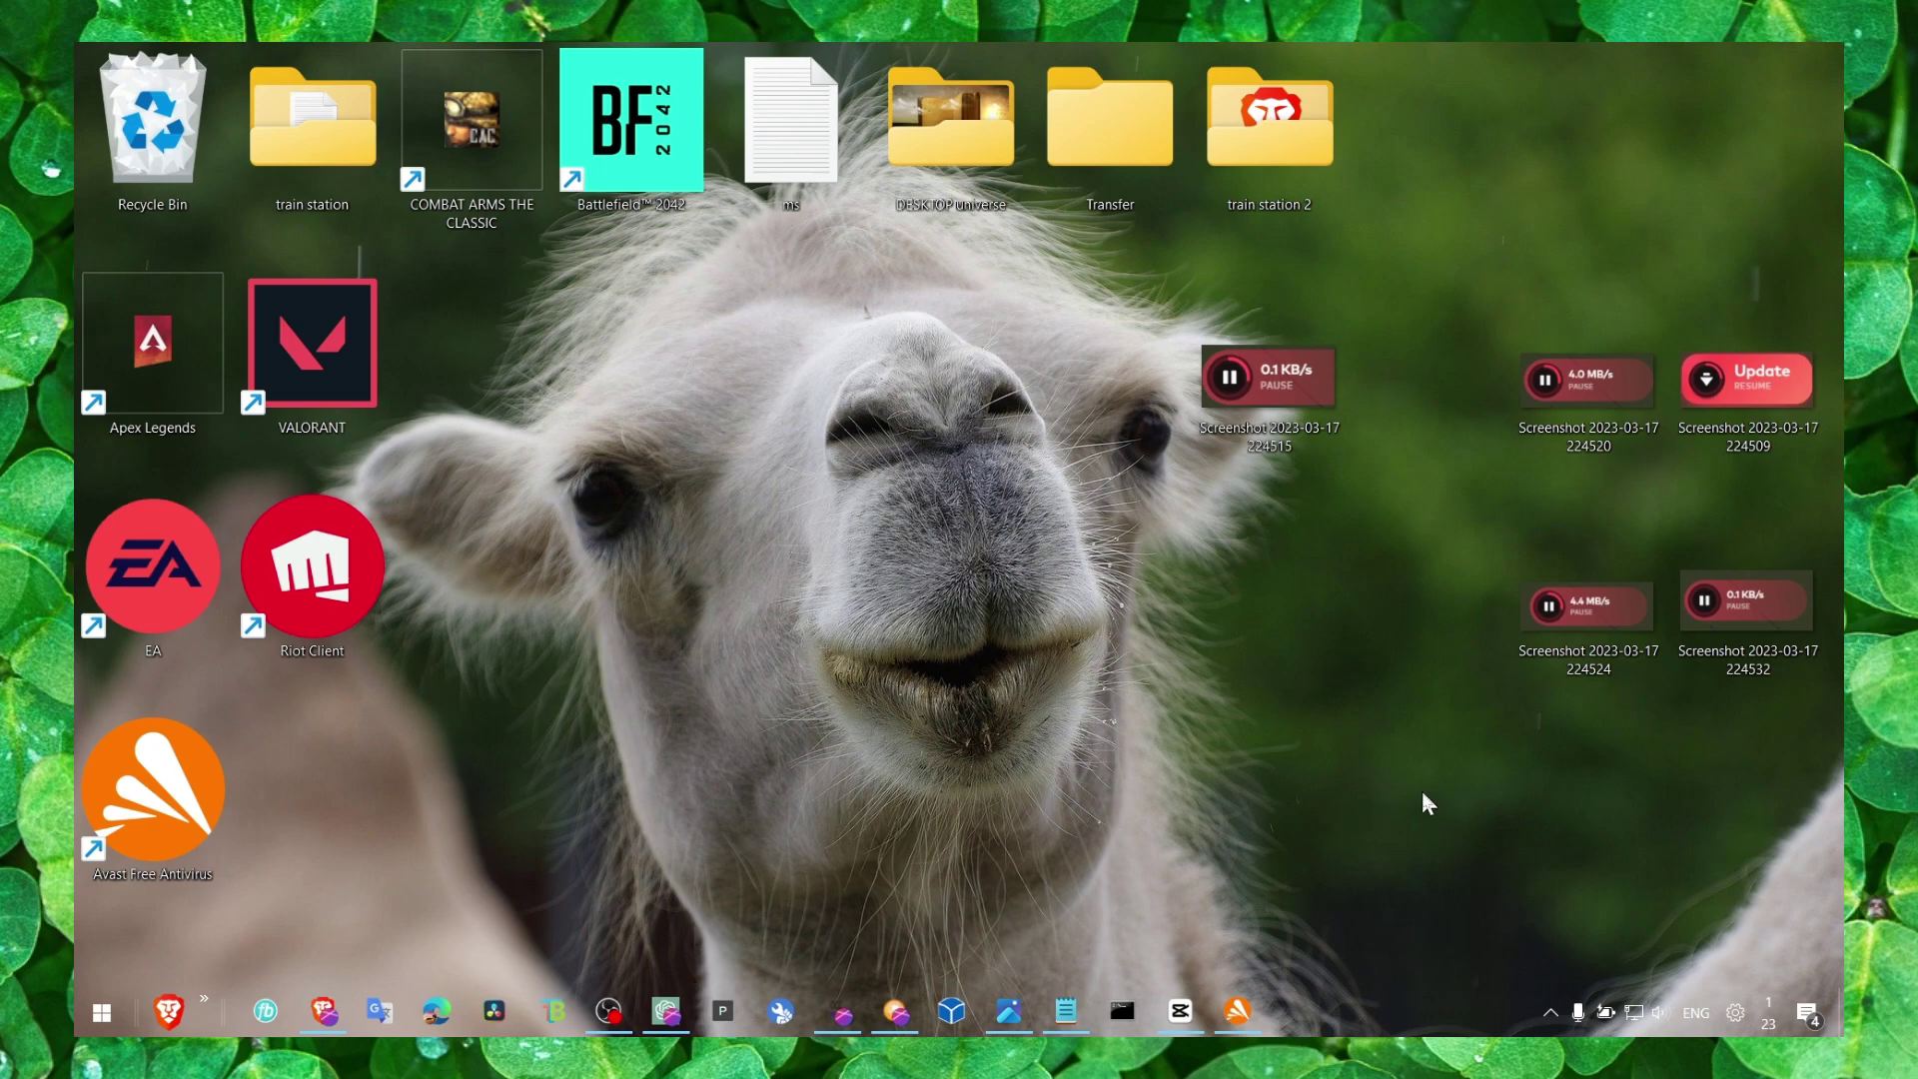
Open the Windows Security dashboard from its notification-area tray icon.
click(1549, 1012)
right_click(1503, 873)
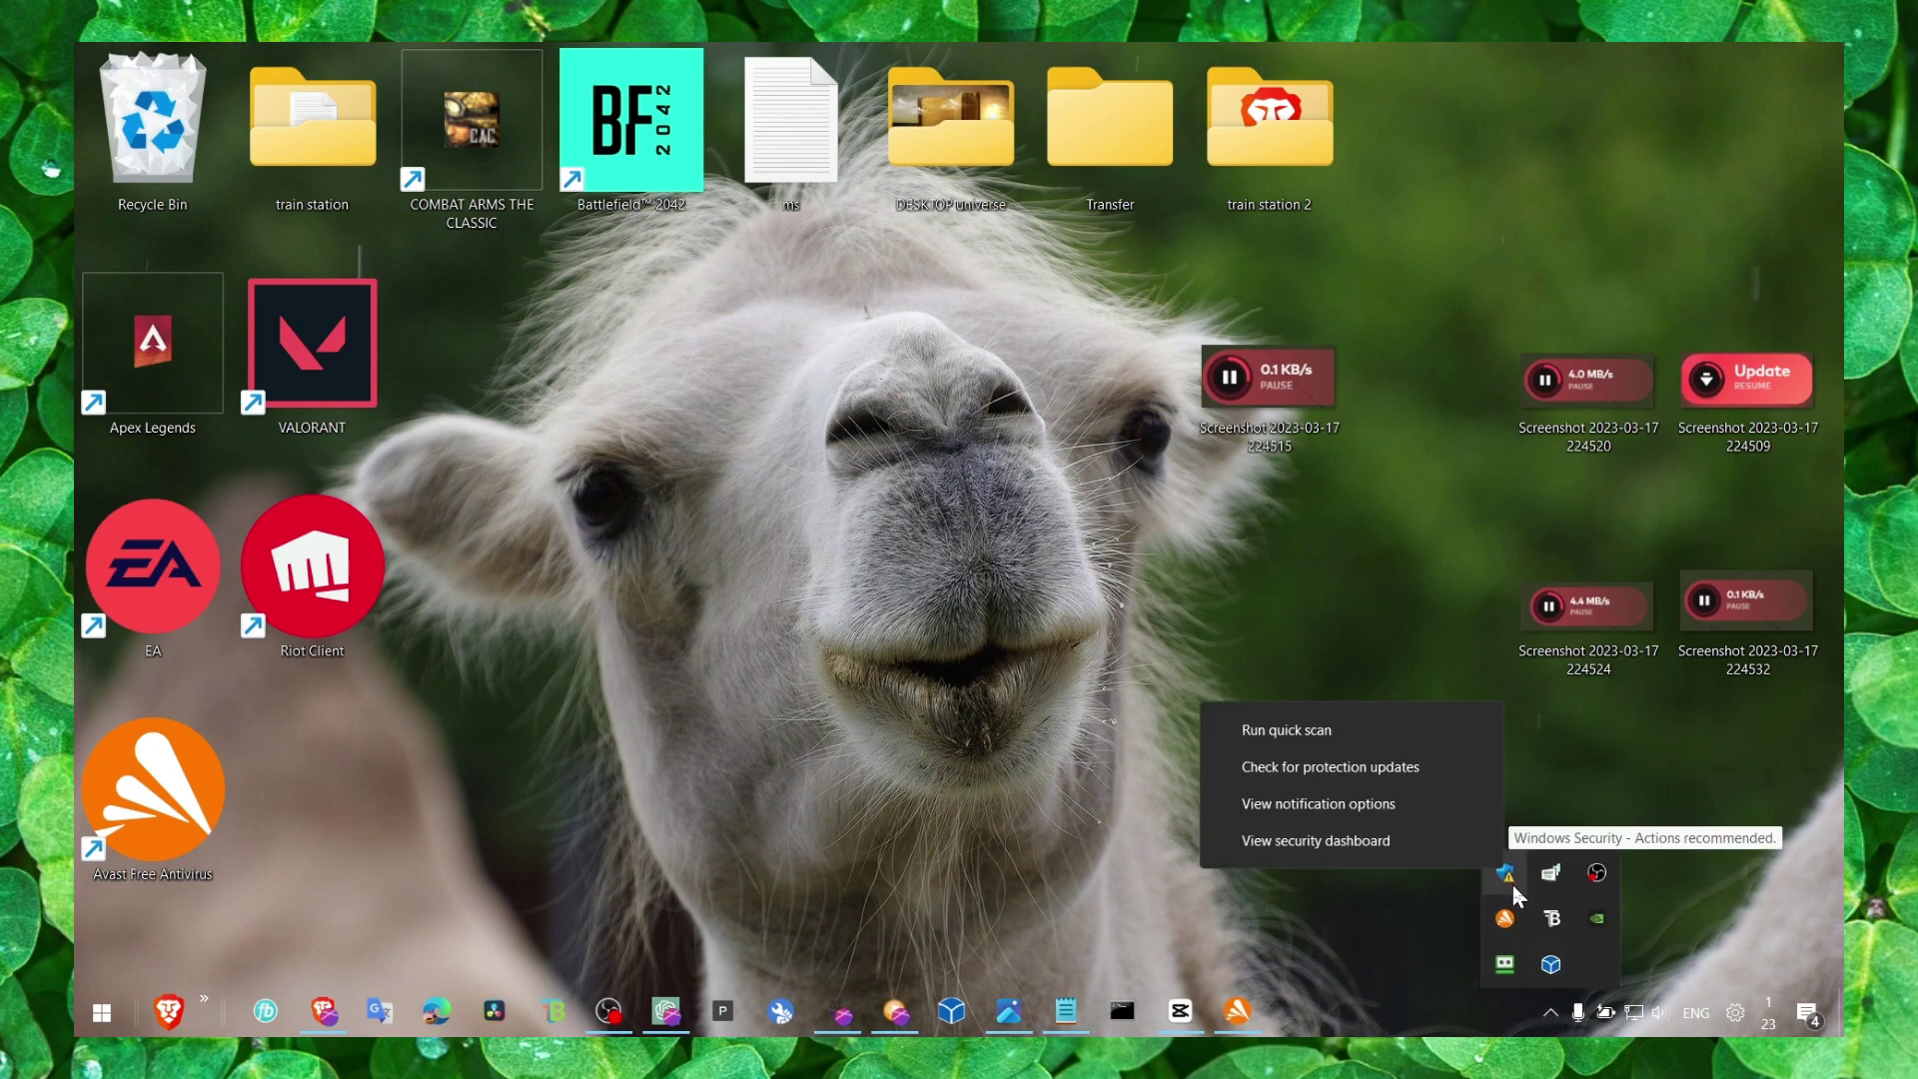
click(1515, 868)
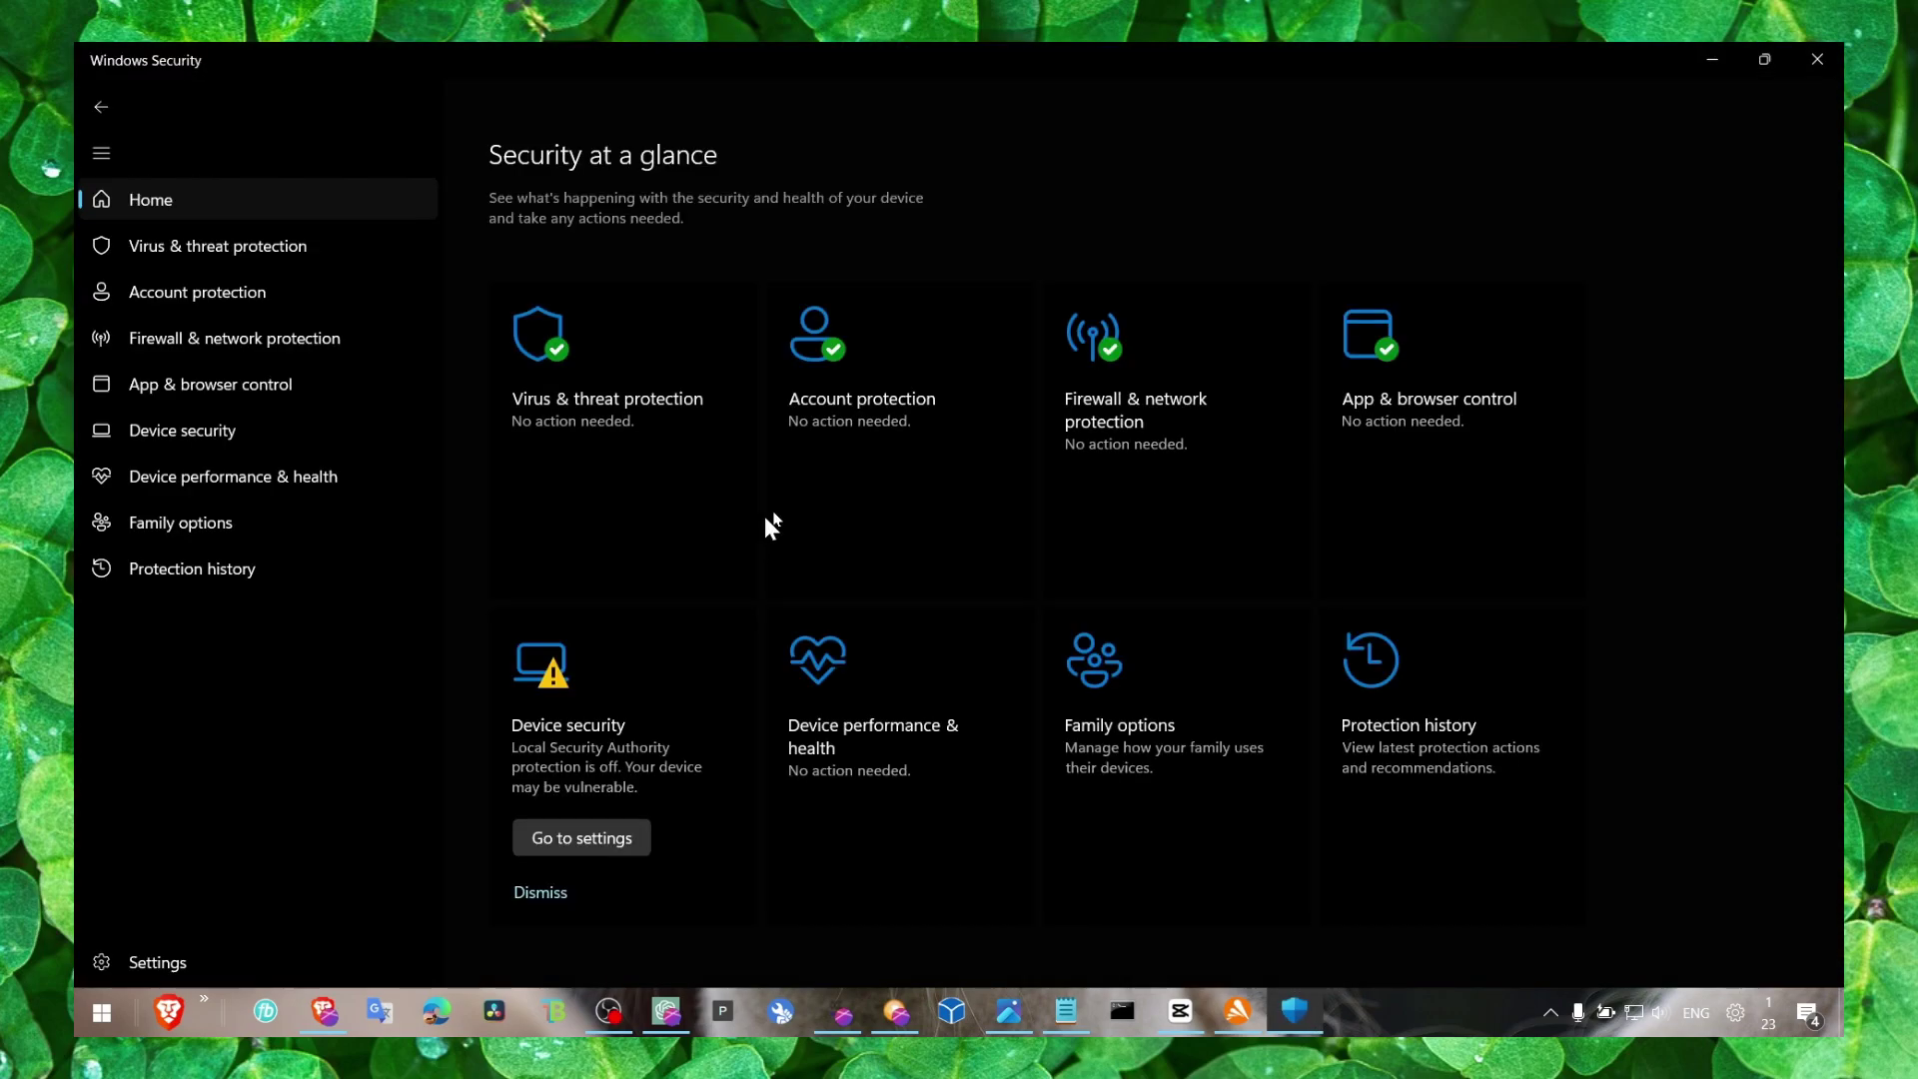
click(1711, 60)
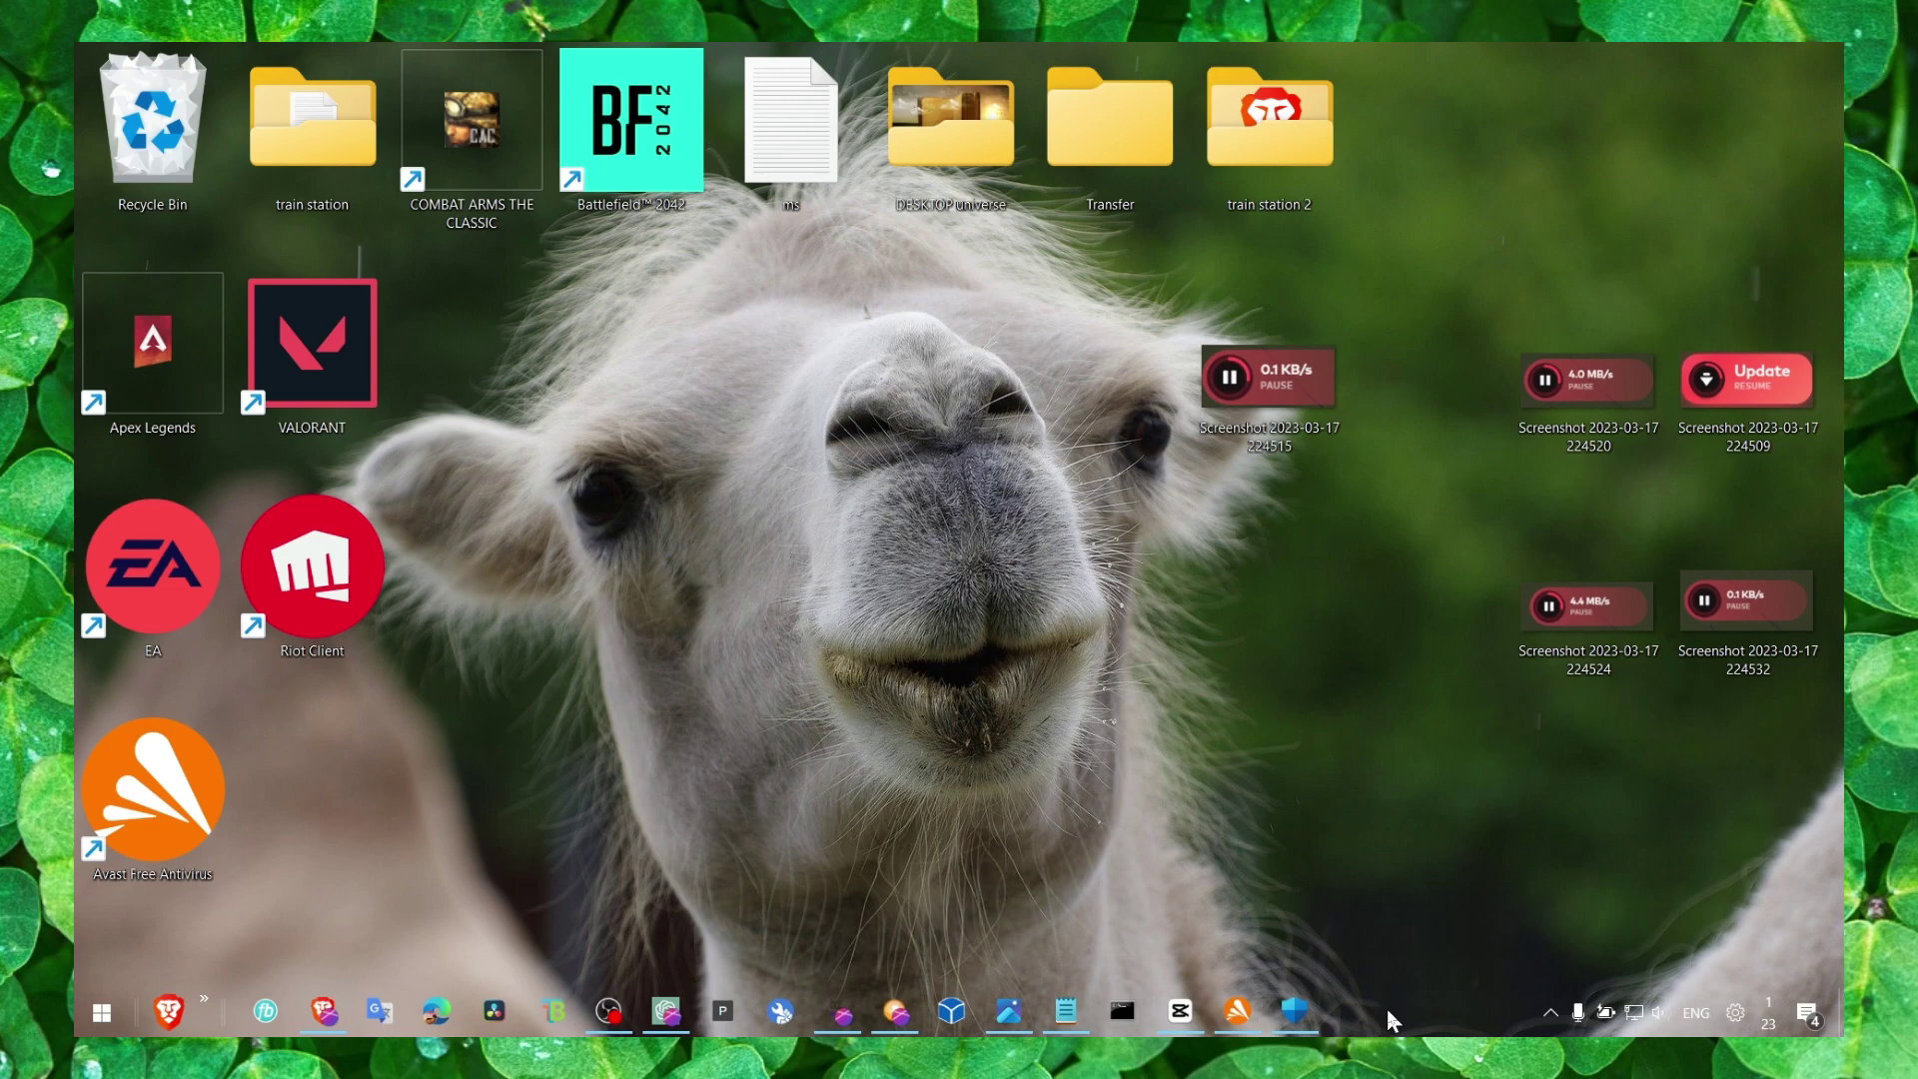
click(1293, 1010)
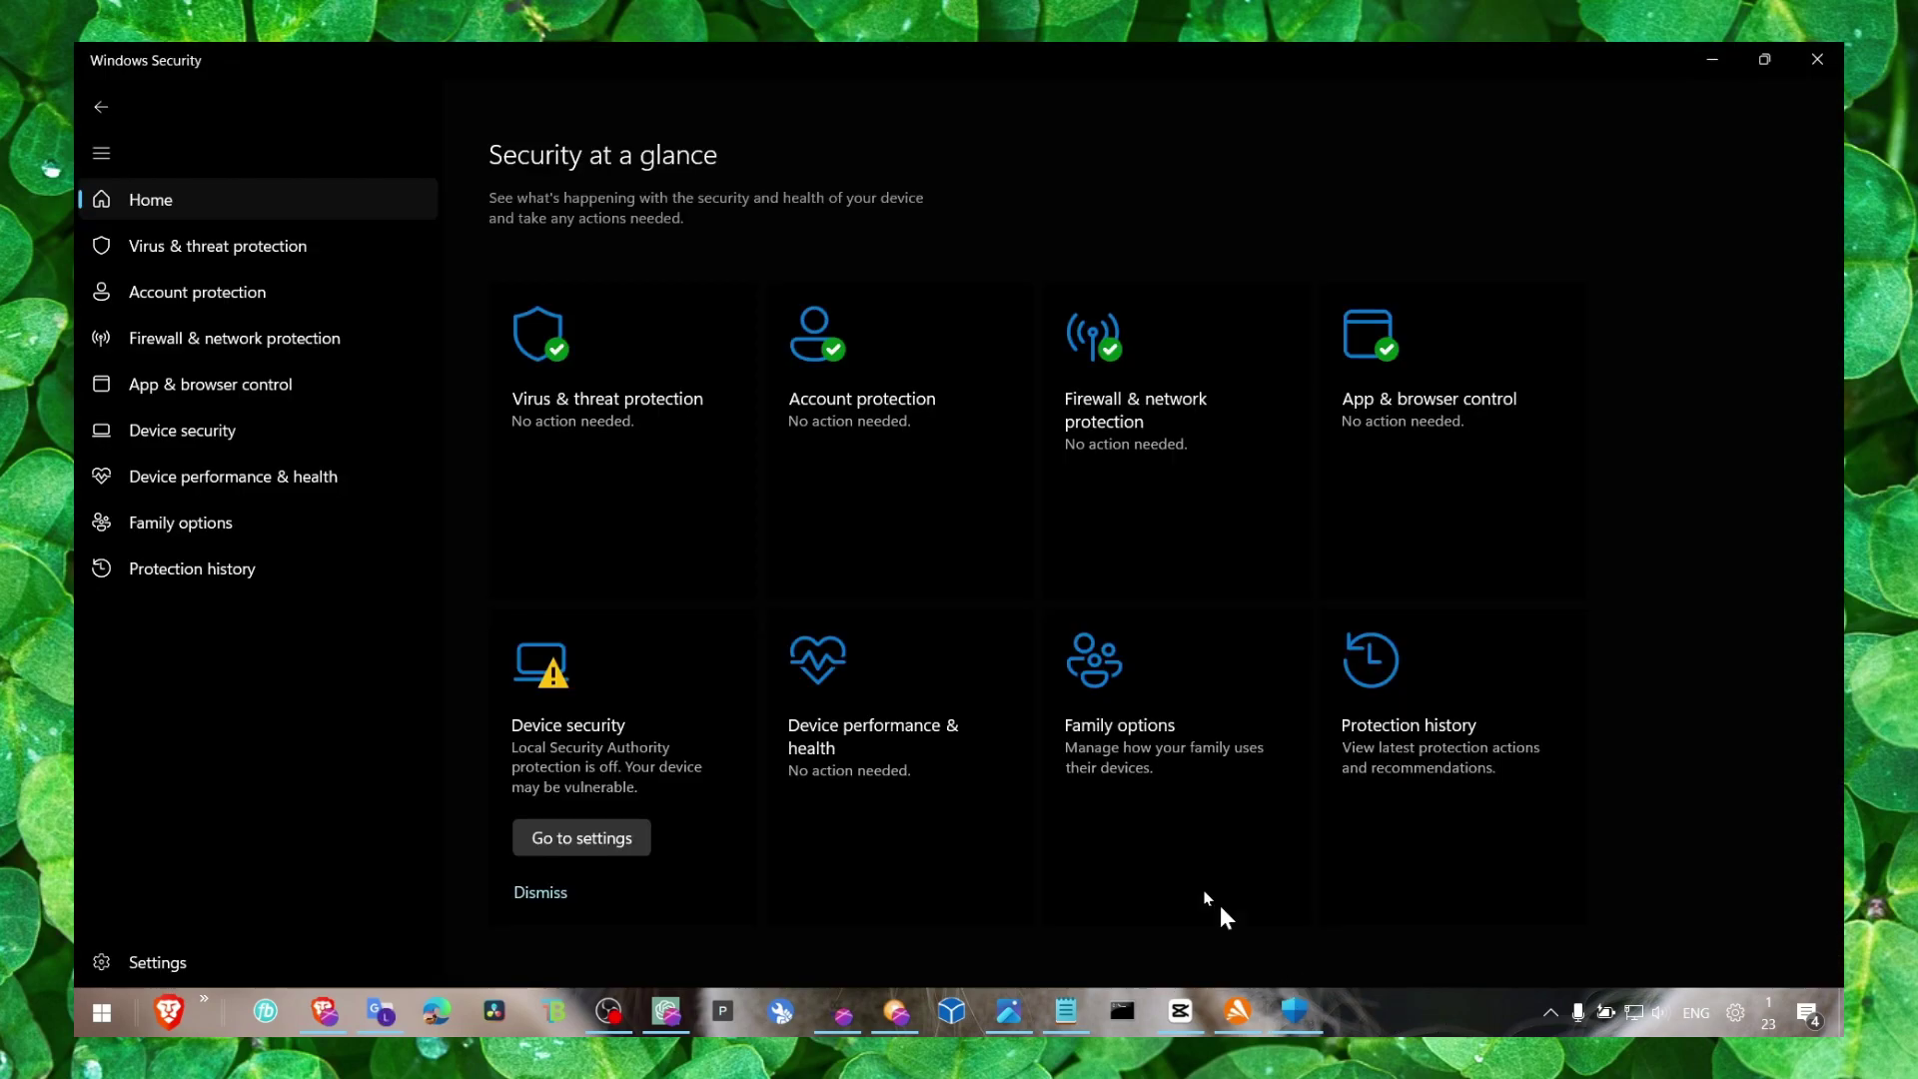
Go to Virus & threat protection settings and begin adding a folder exclusion.
click(642, 438)
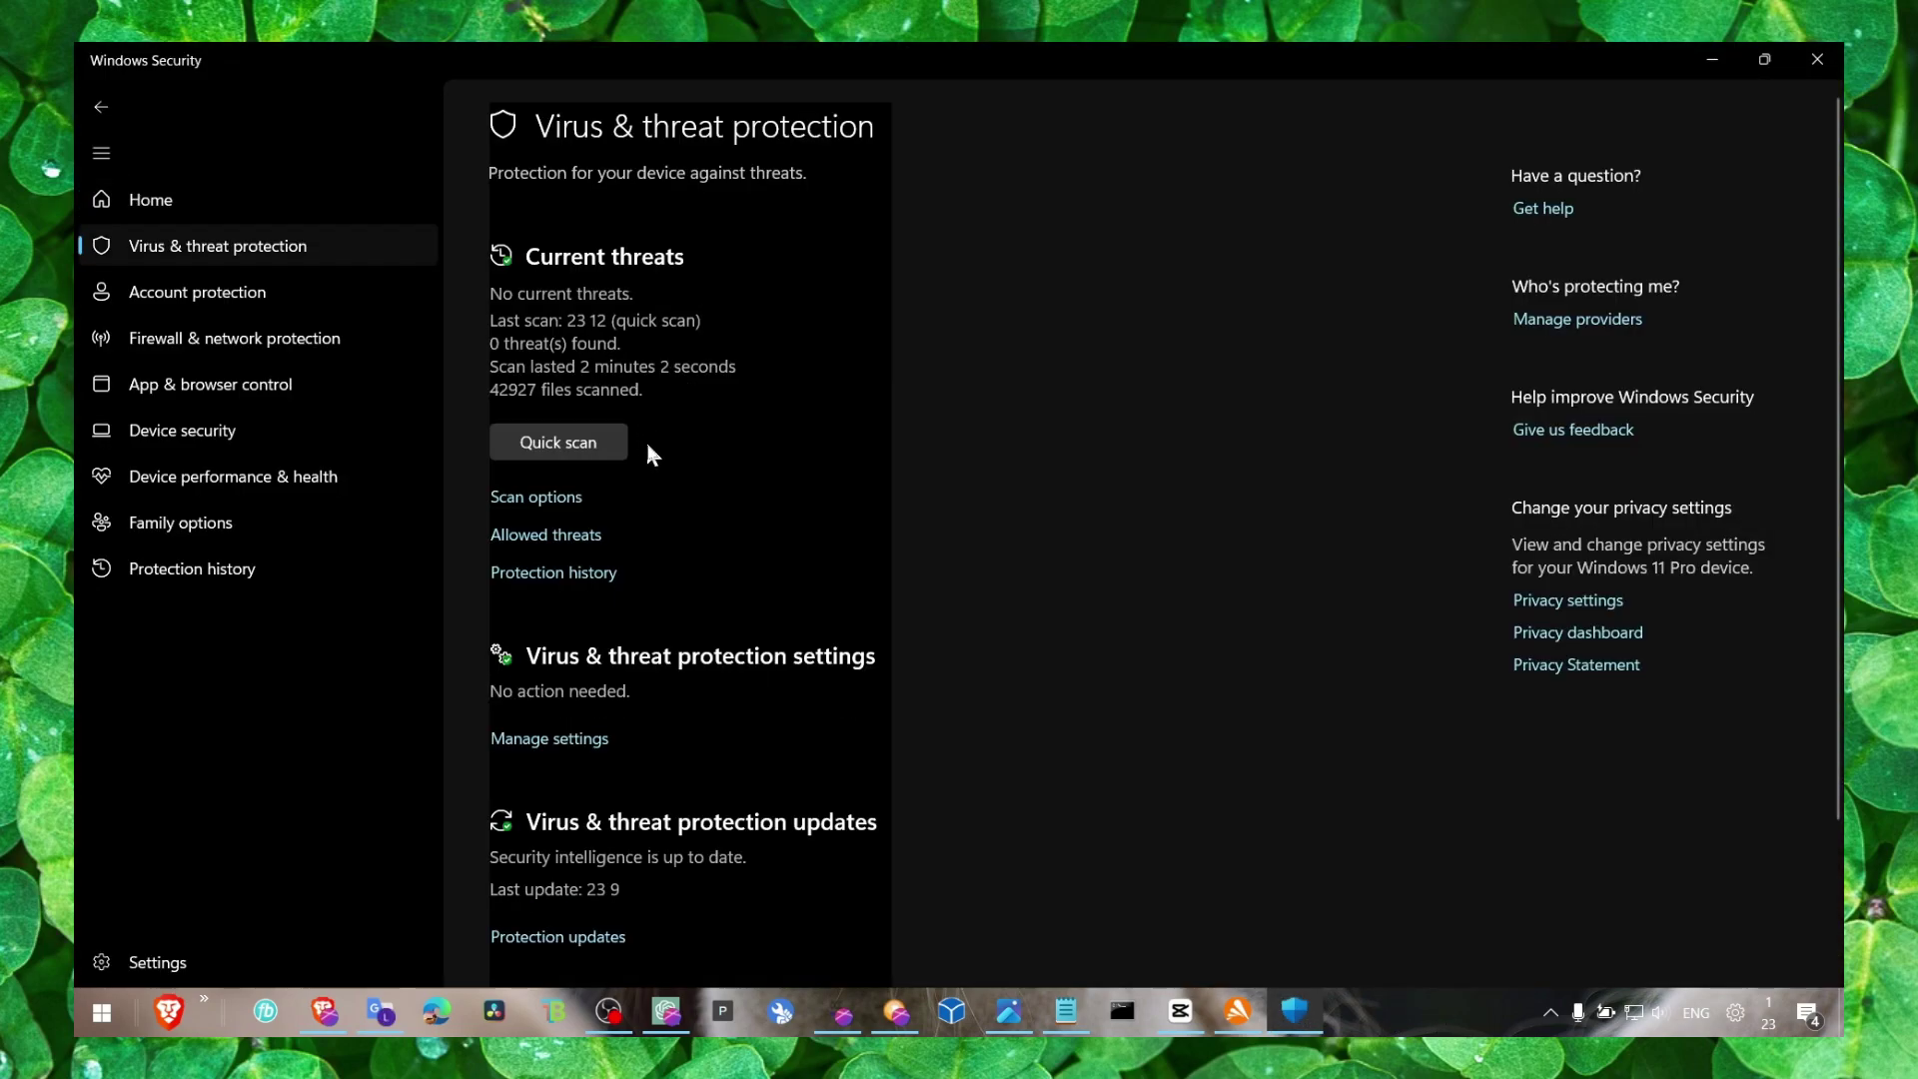
click(594, 744)
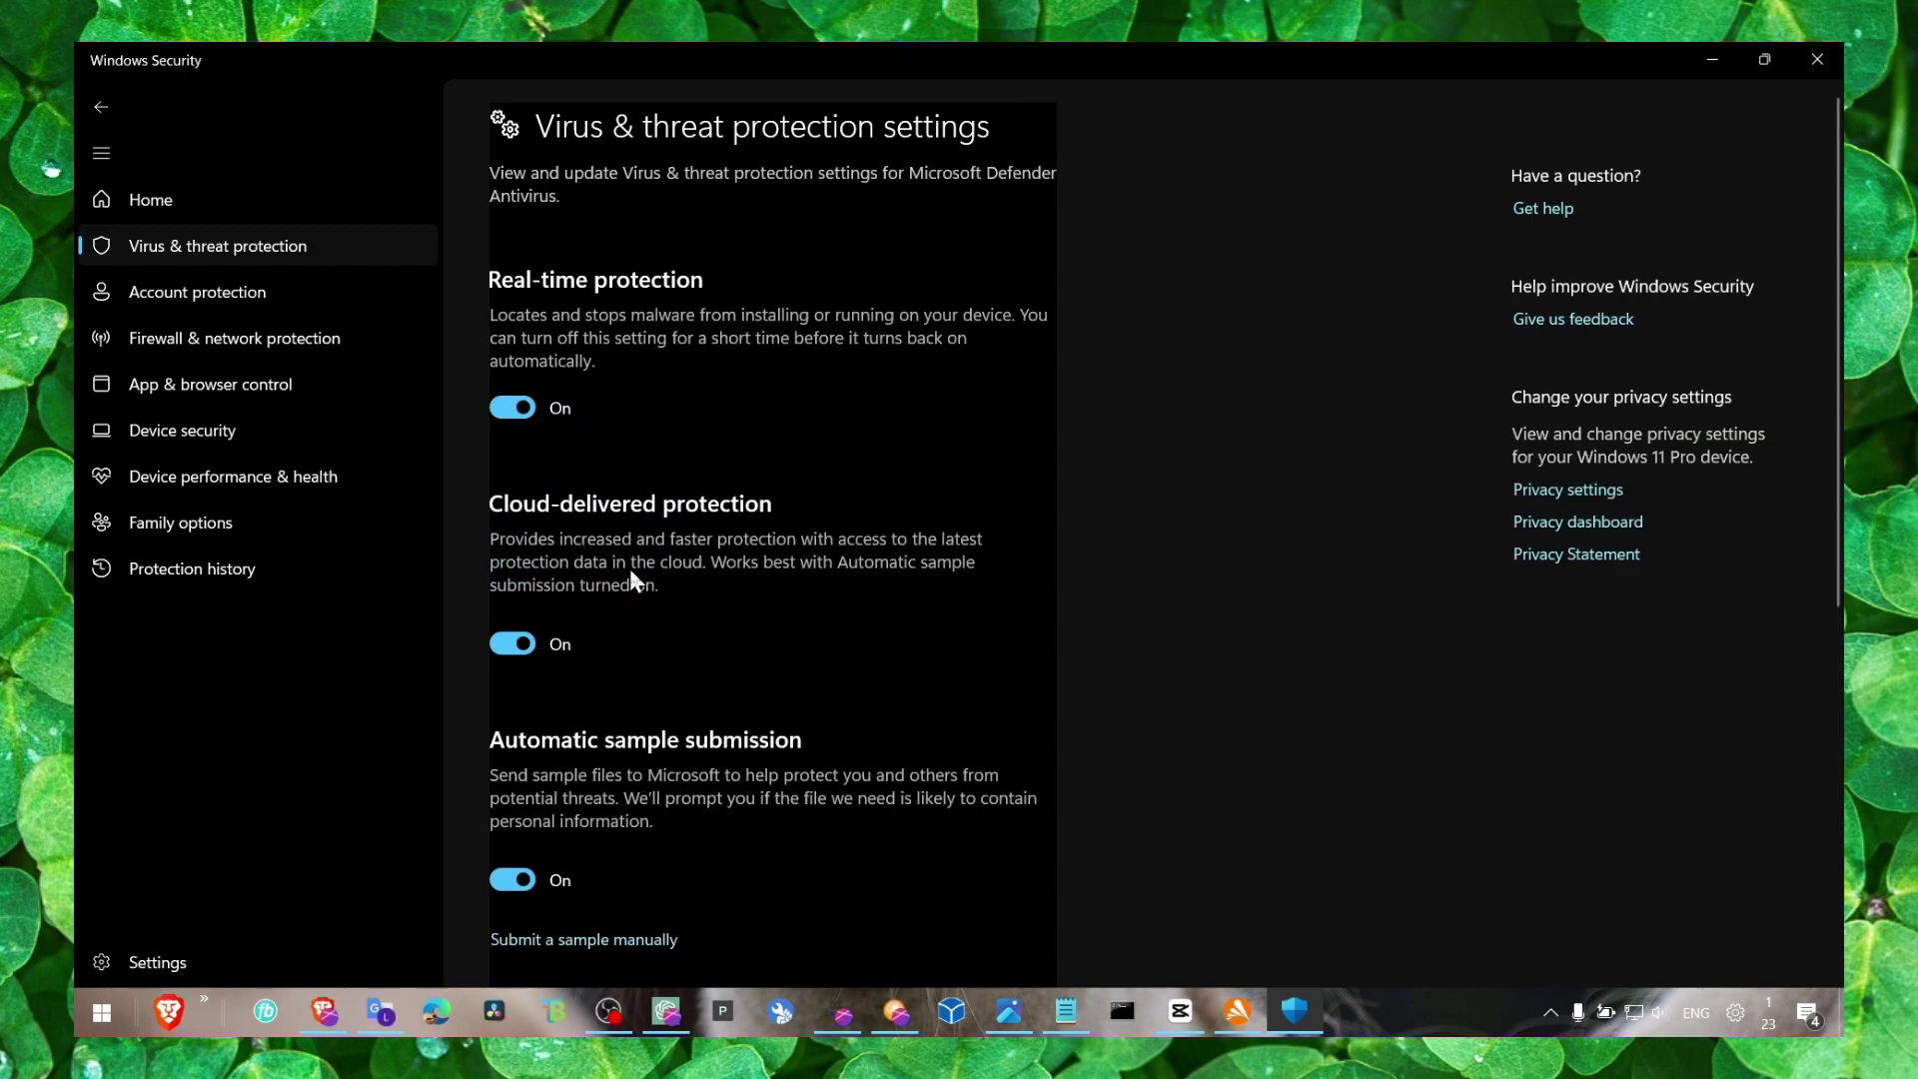
scroll(689, 436, down, 3)
scroll(684, 412, up, 1)
scroll(697, 525, down, 3)
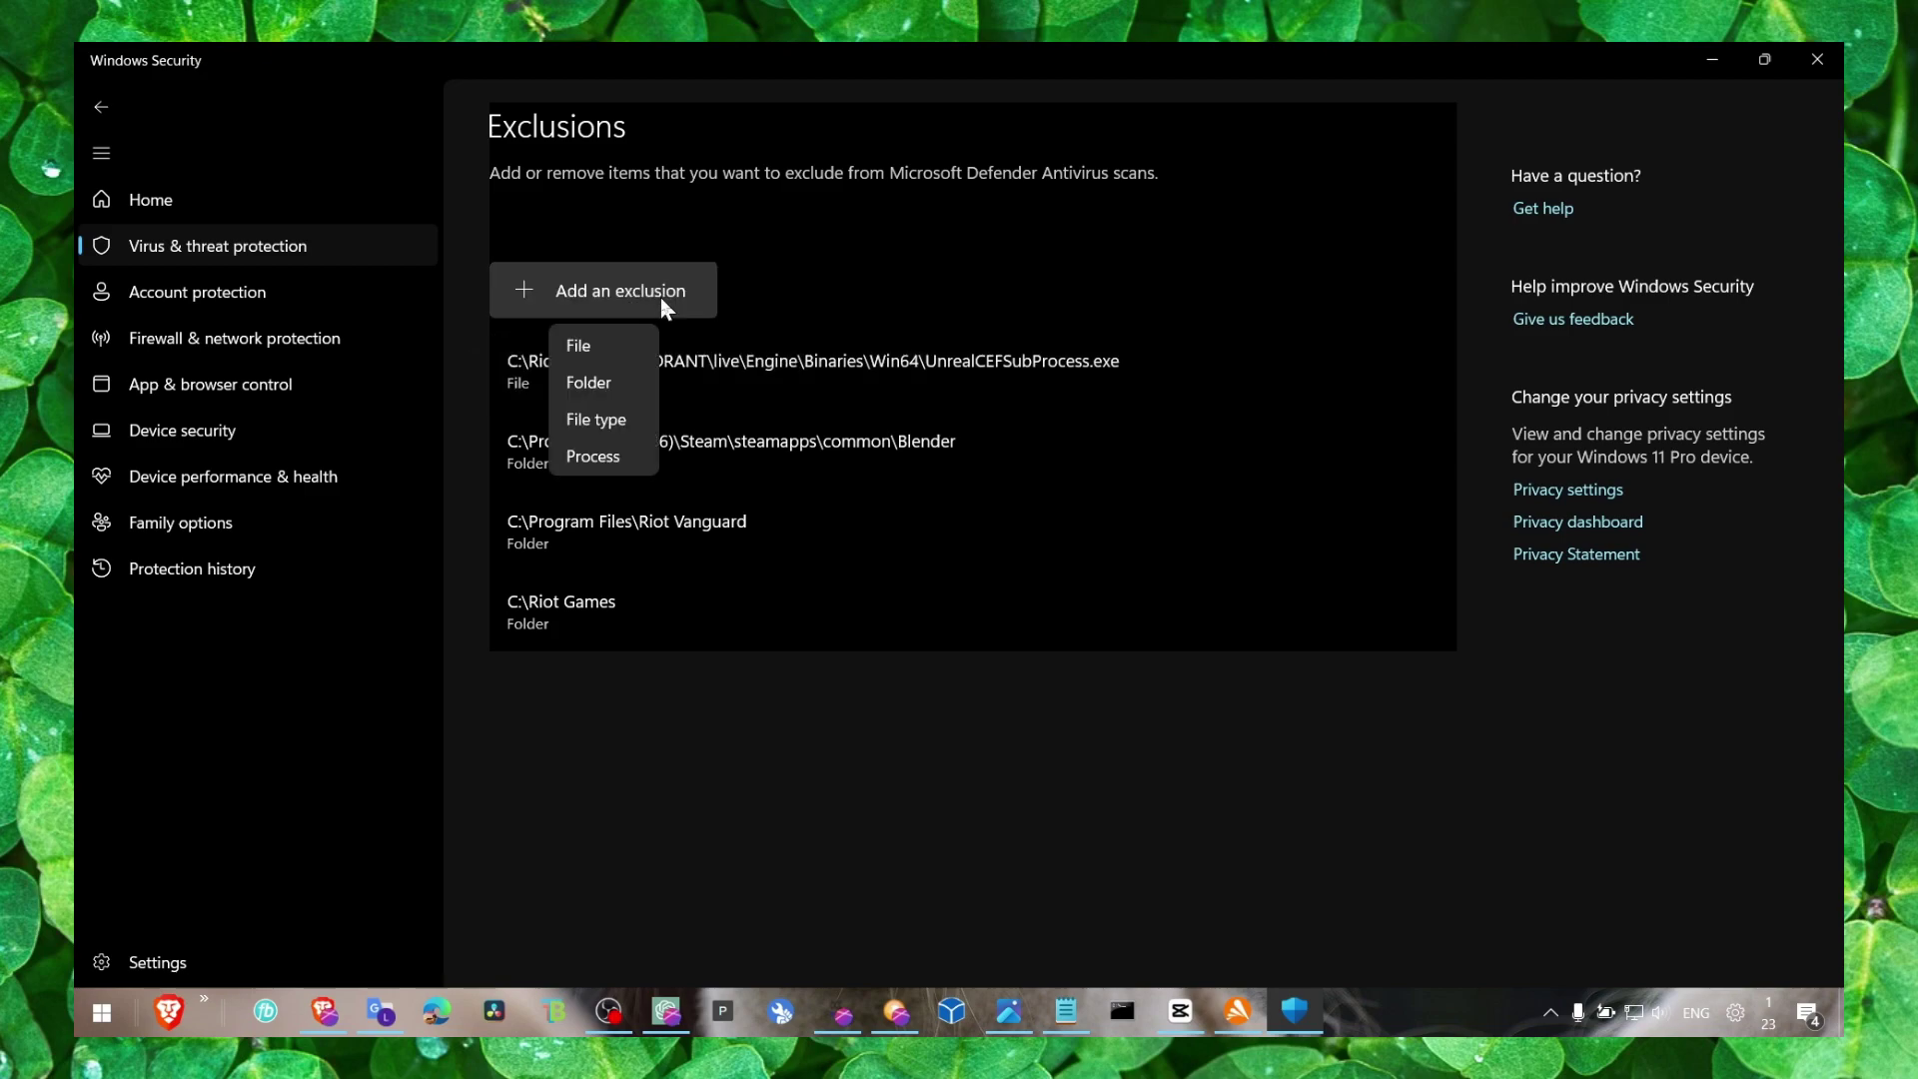
click(600, 384)
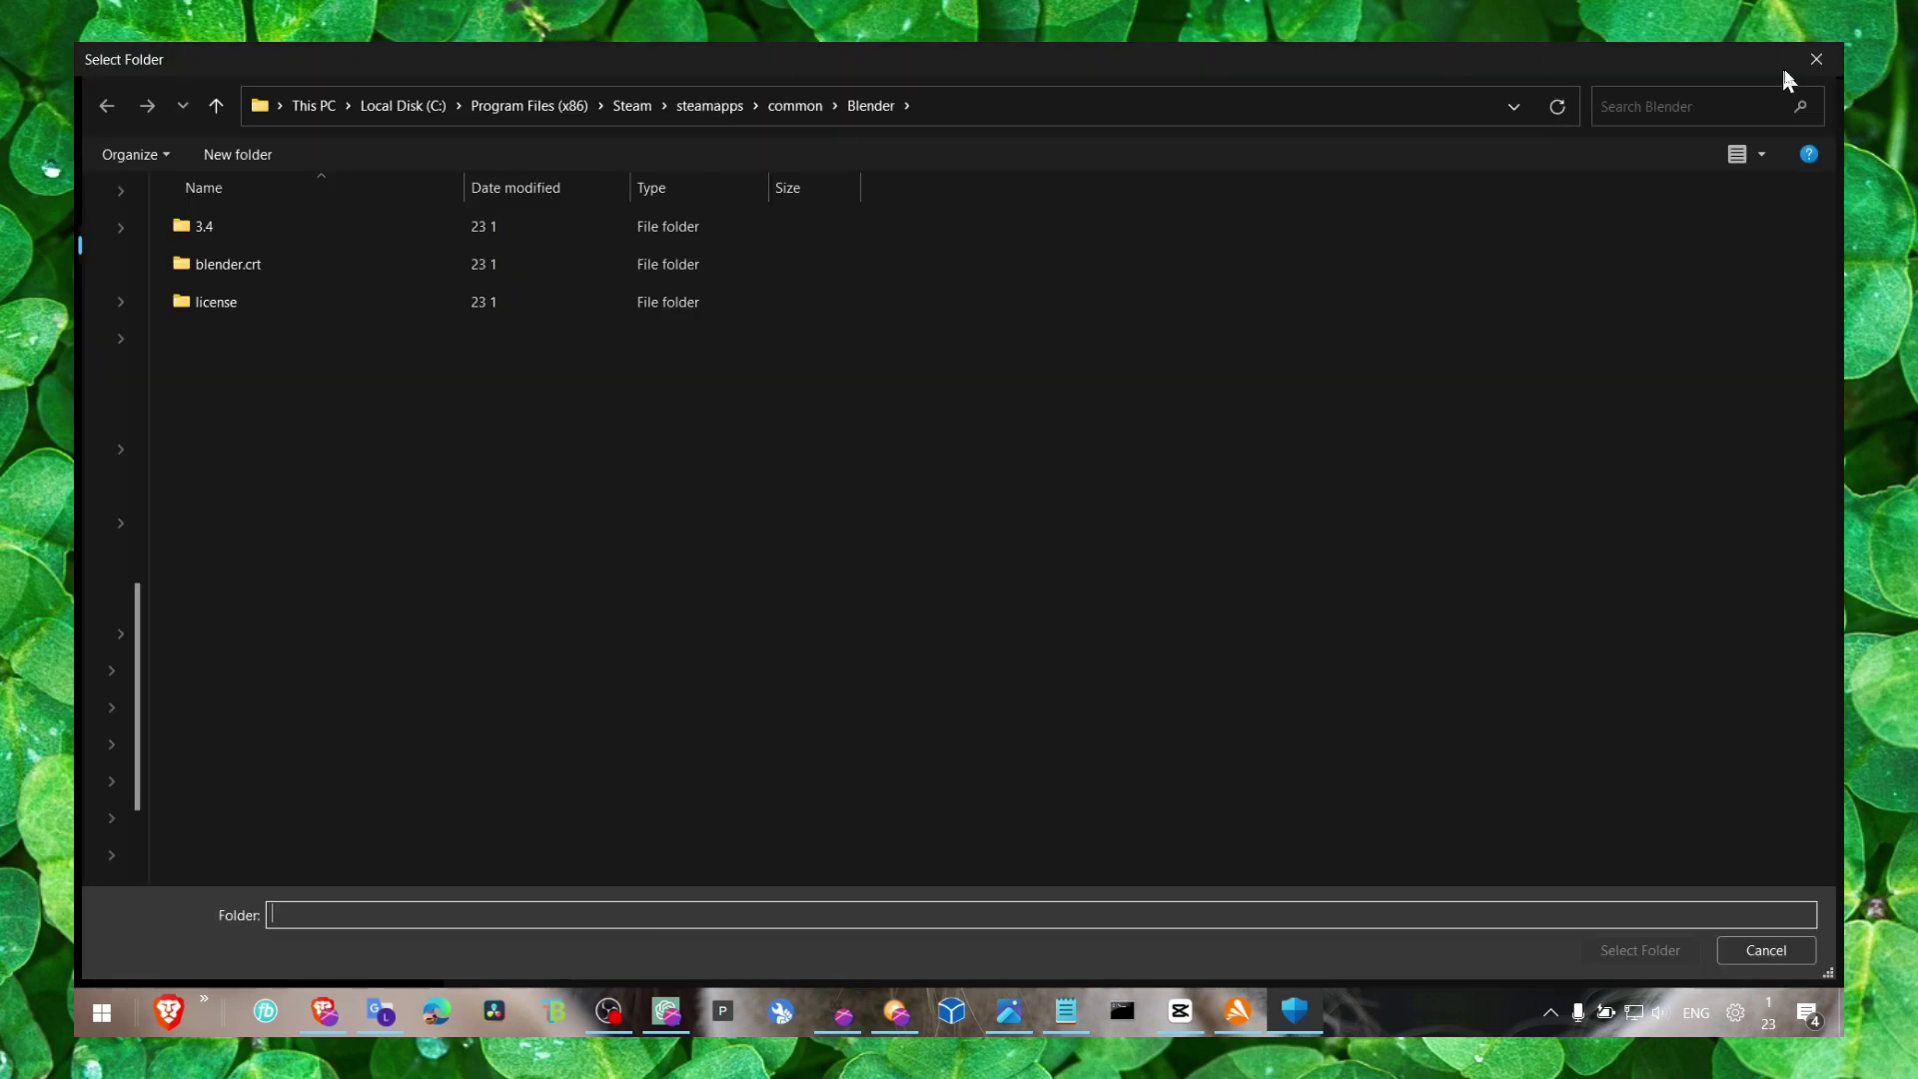
Switch to adding a file exclusion and browse into Local Disk (C:).
click(1814, 59)
click(603, 291)
click(704, 375)
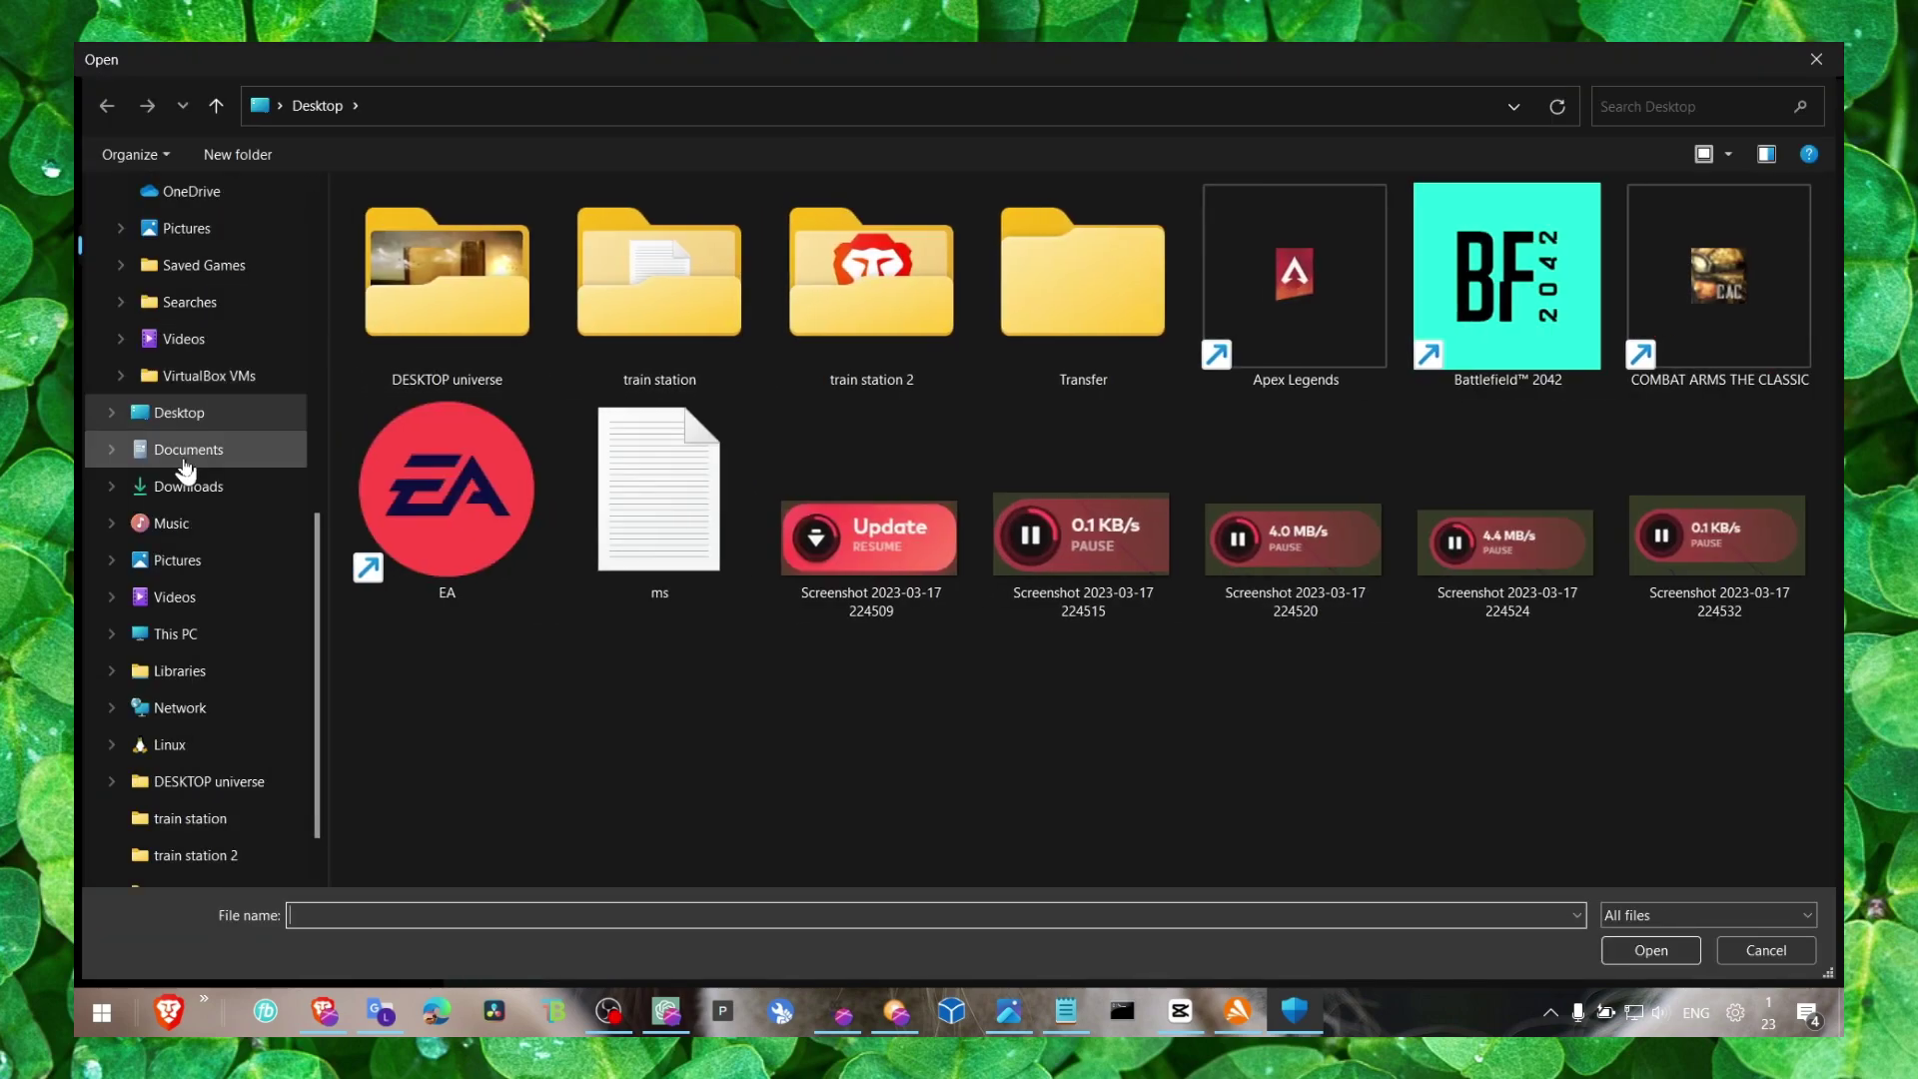
click(176, 636)
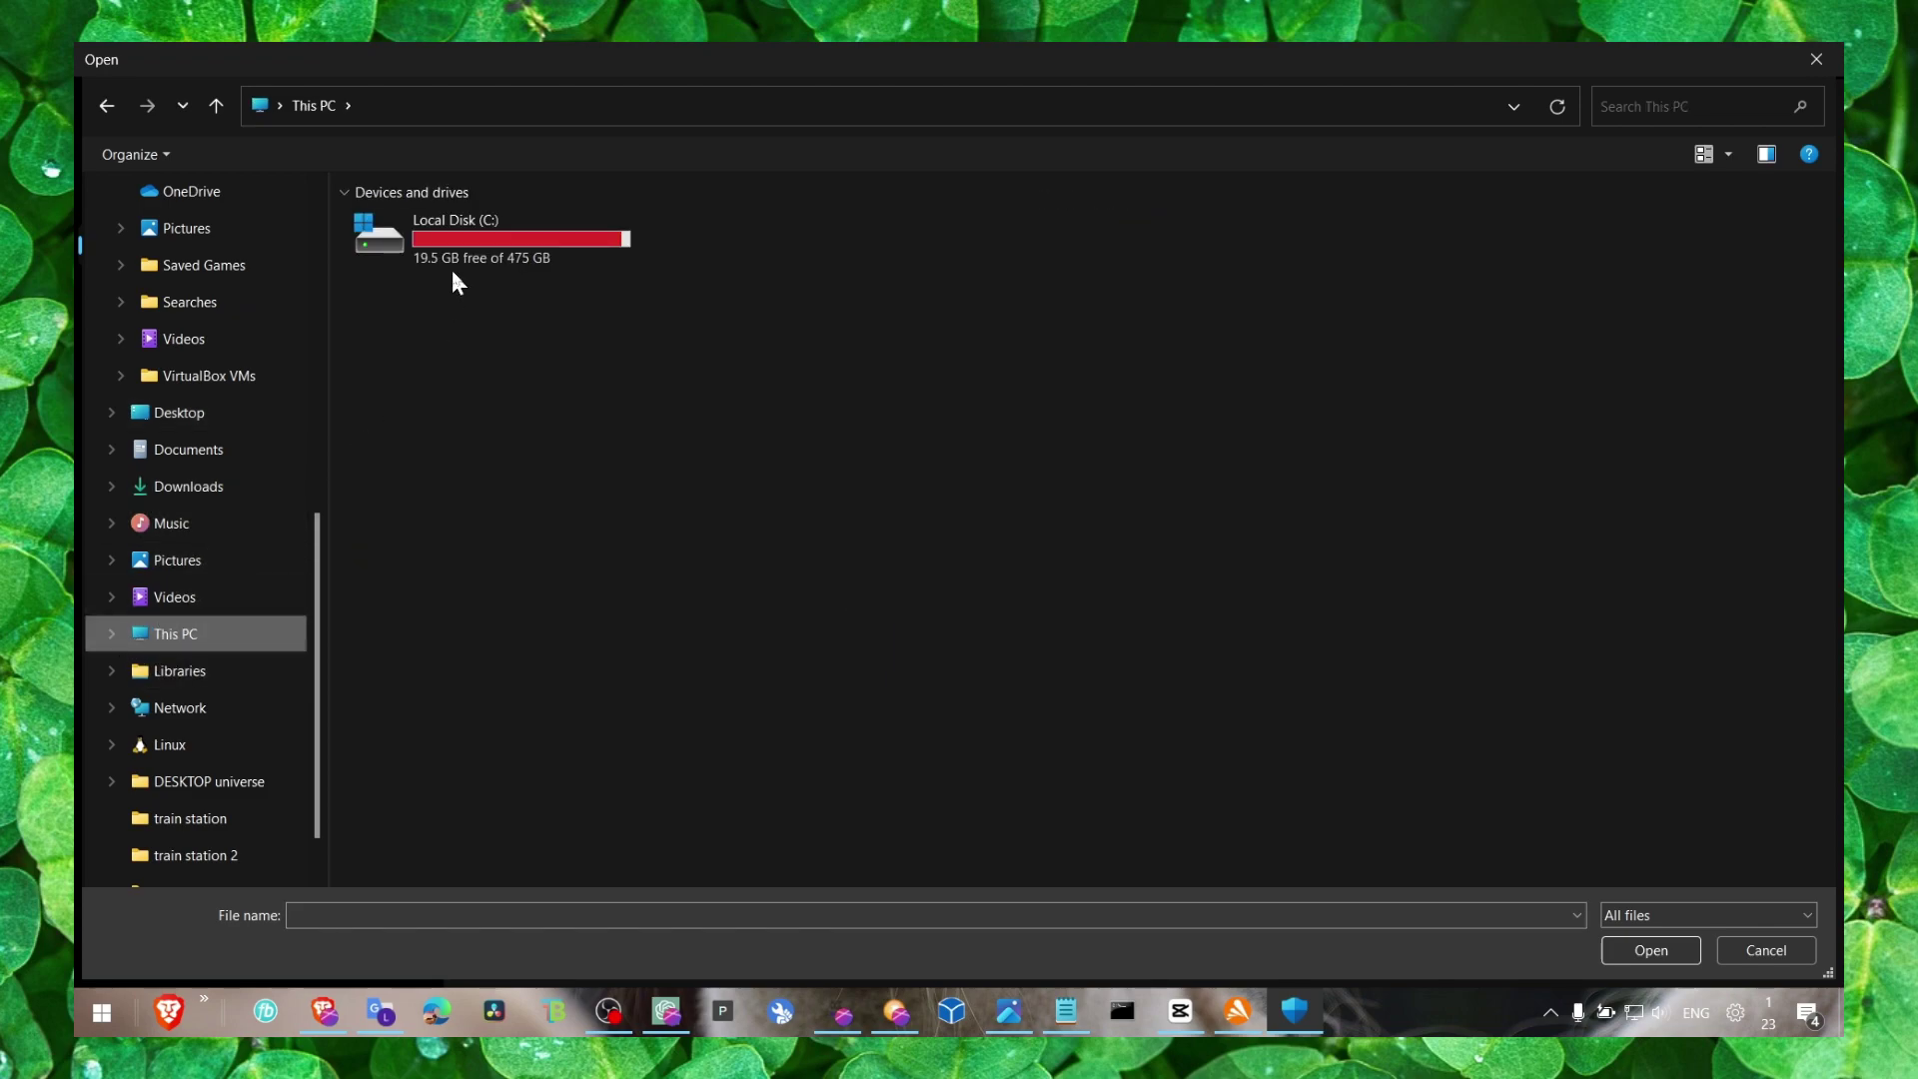
double_click(457, 268)
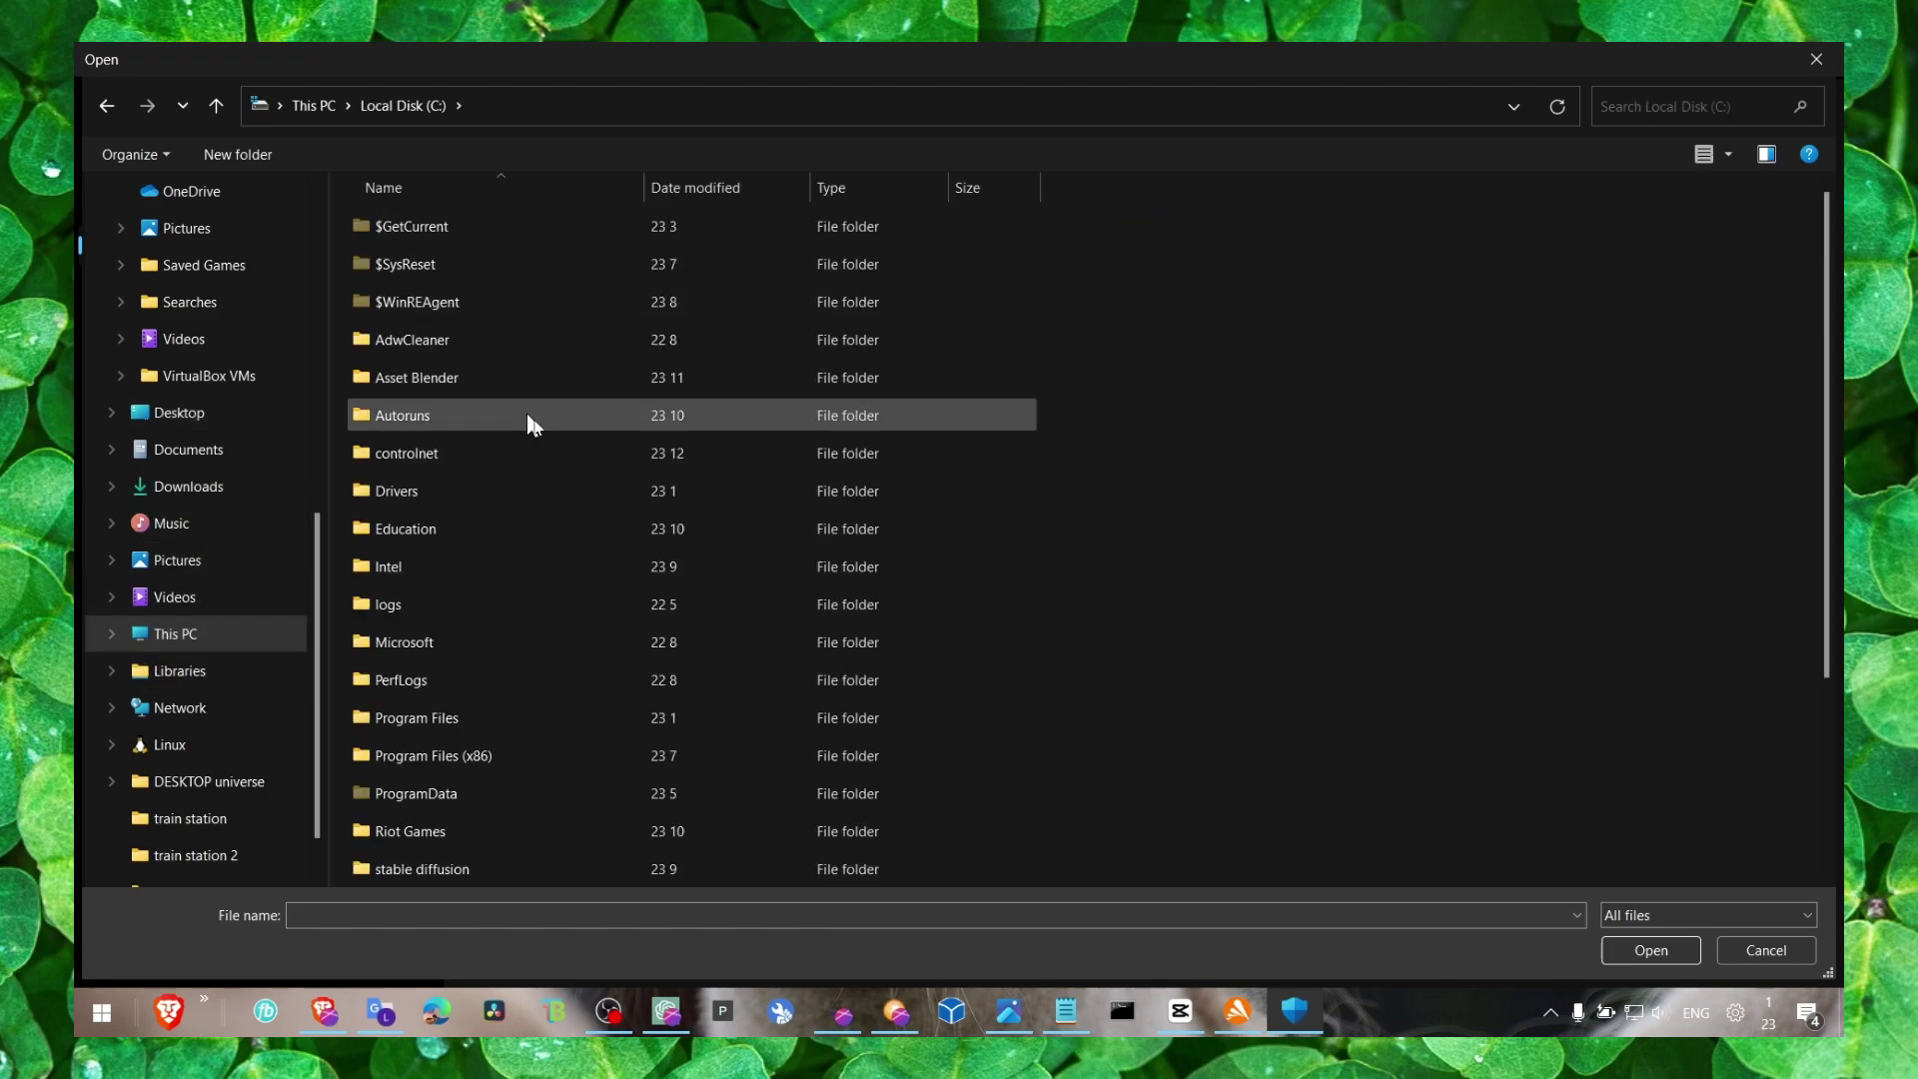
scroll(446, 530, down, 2)
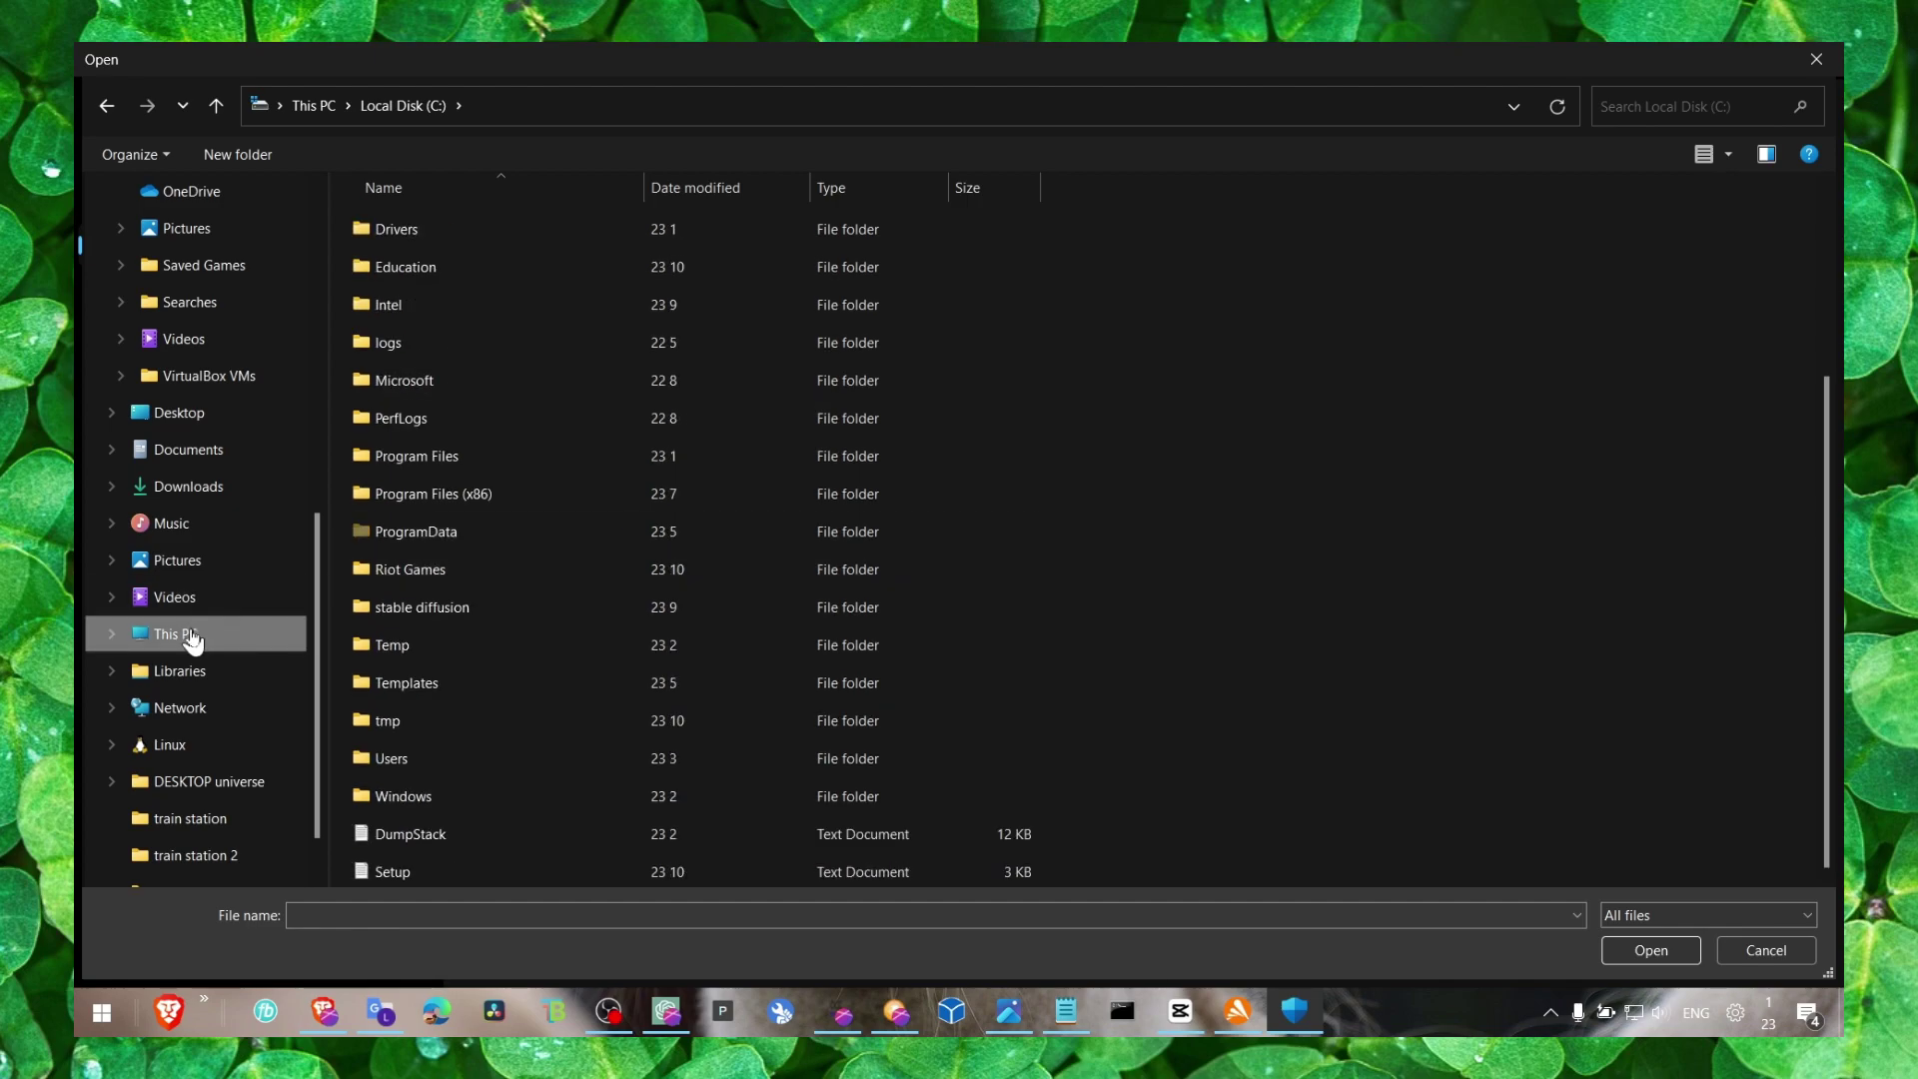
Pick UnrealCEFSubProcess from Riot Games\VALORANT\live\Engine\Binaries\Win64 as the excluded file.
double_click(463, 575)
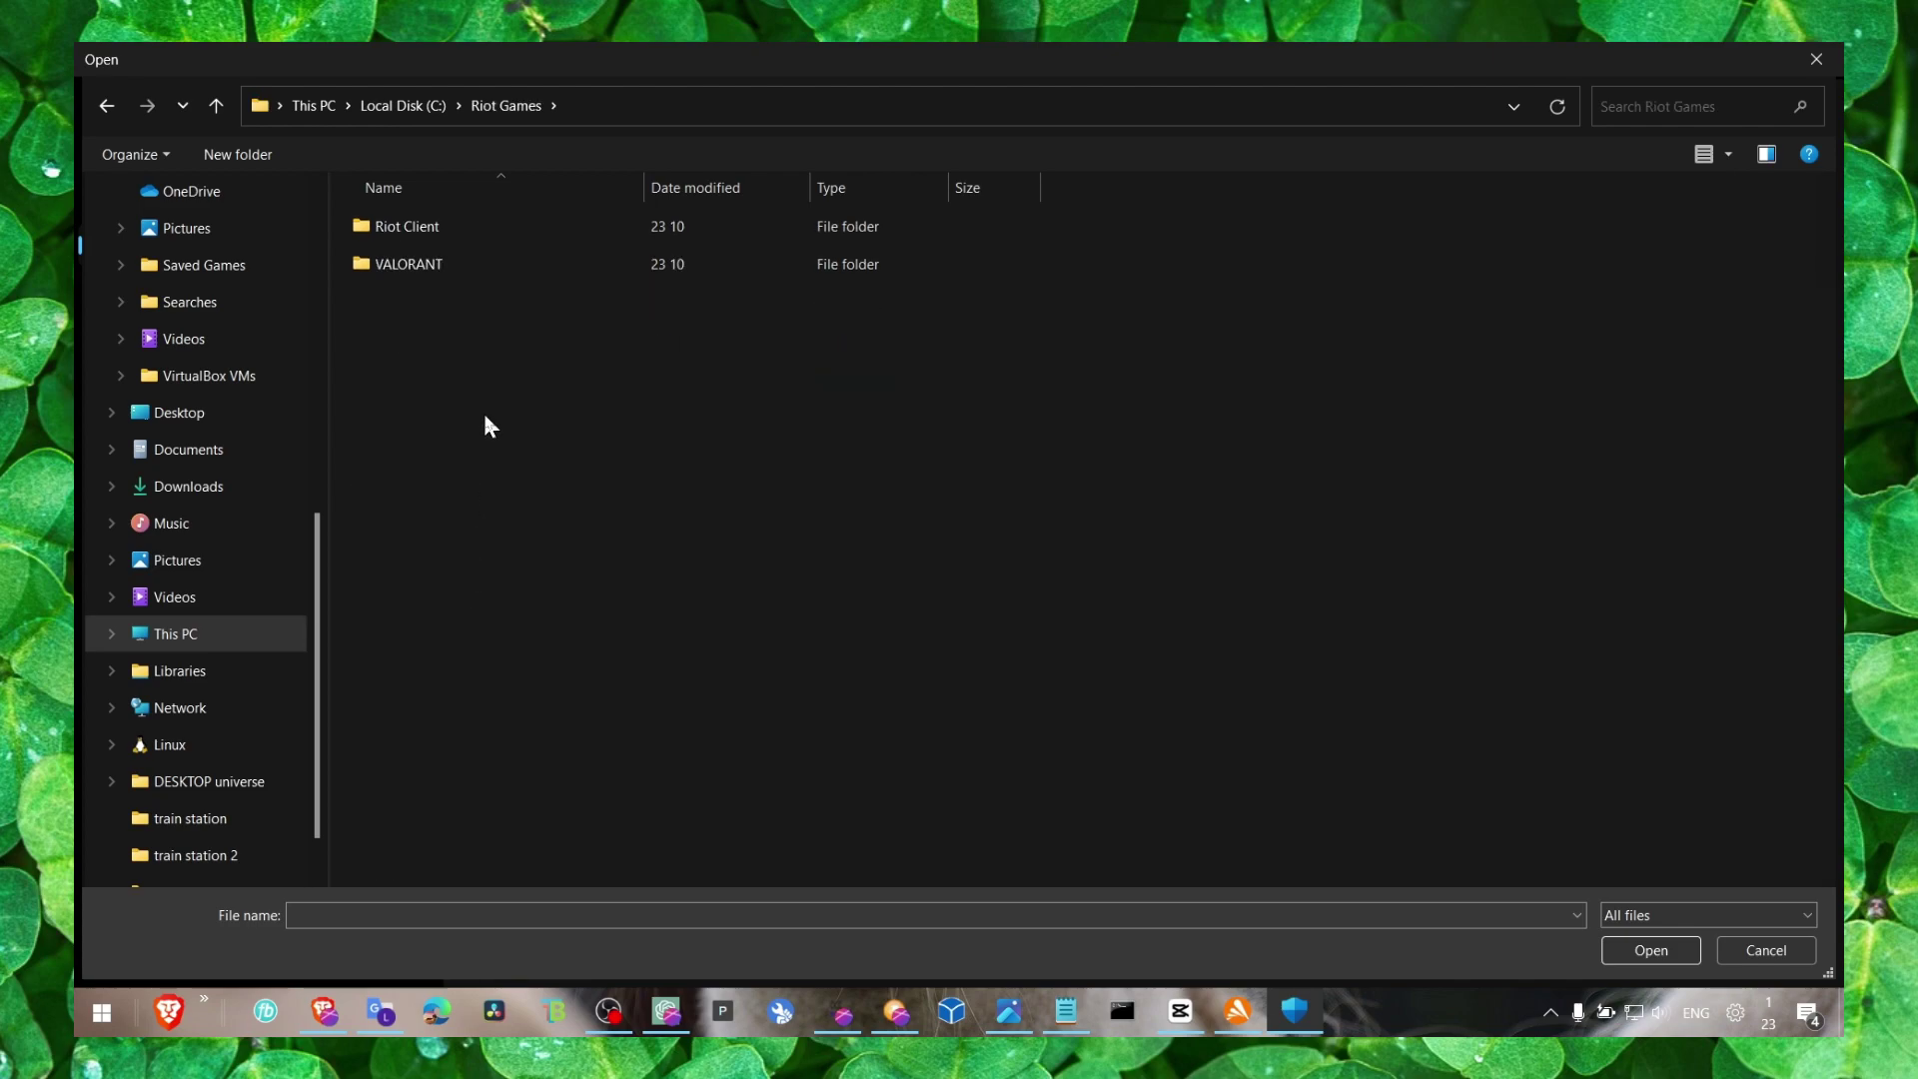
click(468, 266)
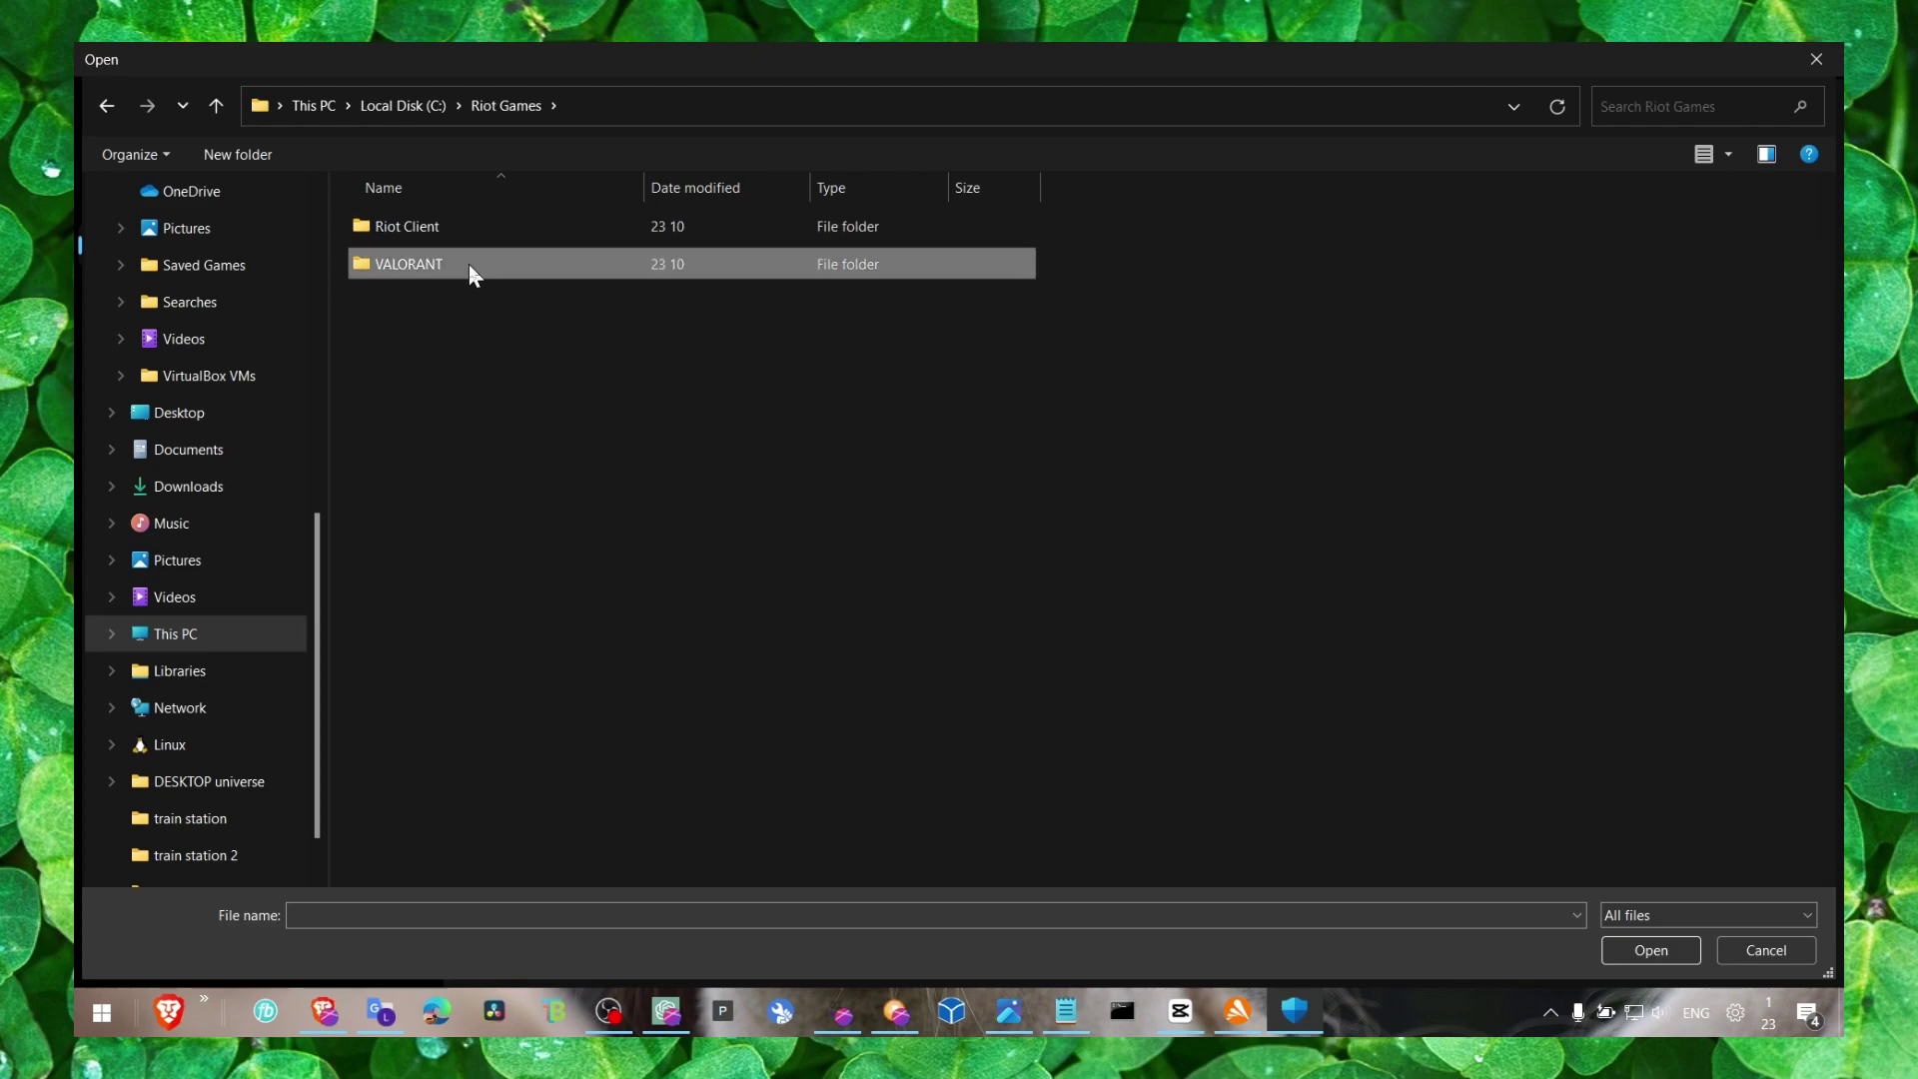
double_click(470, 264)
click(483, 116)
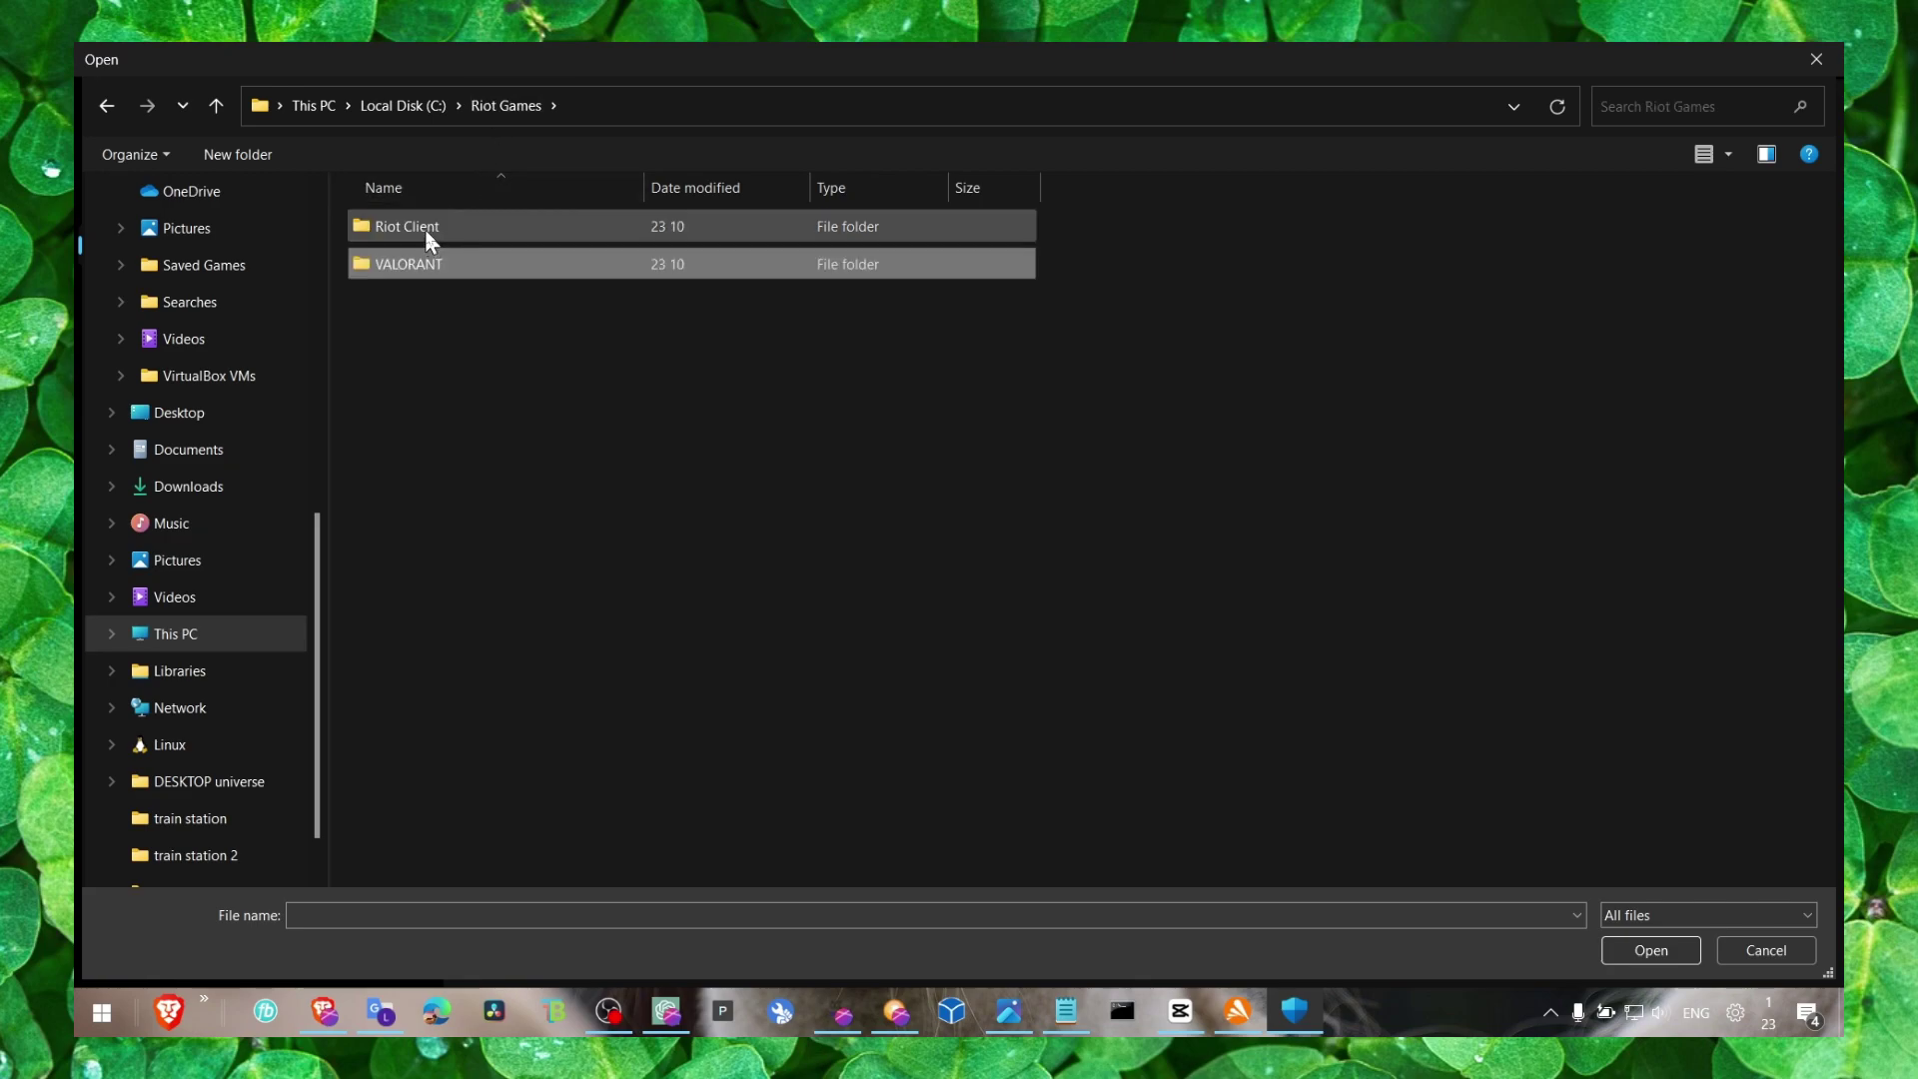
double_click(492, 232)
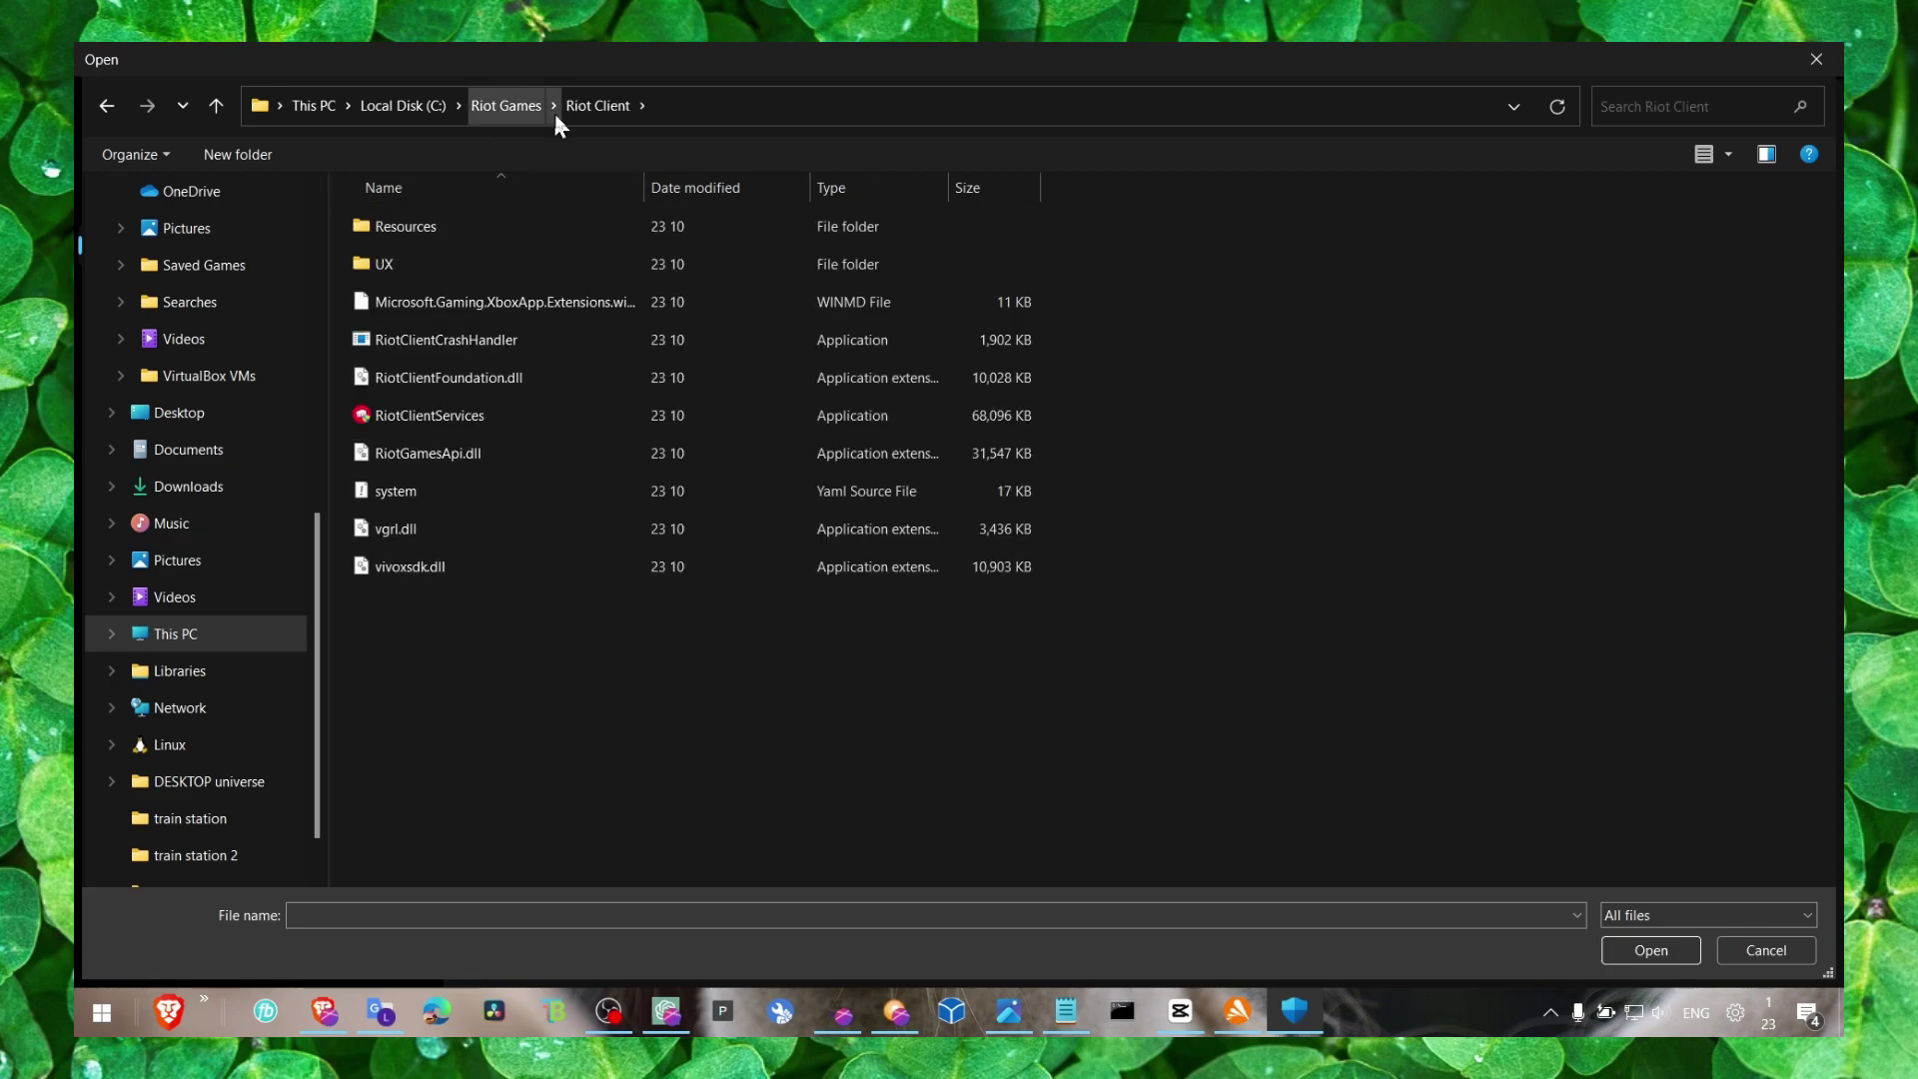
click(495, 106)
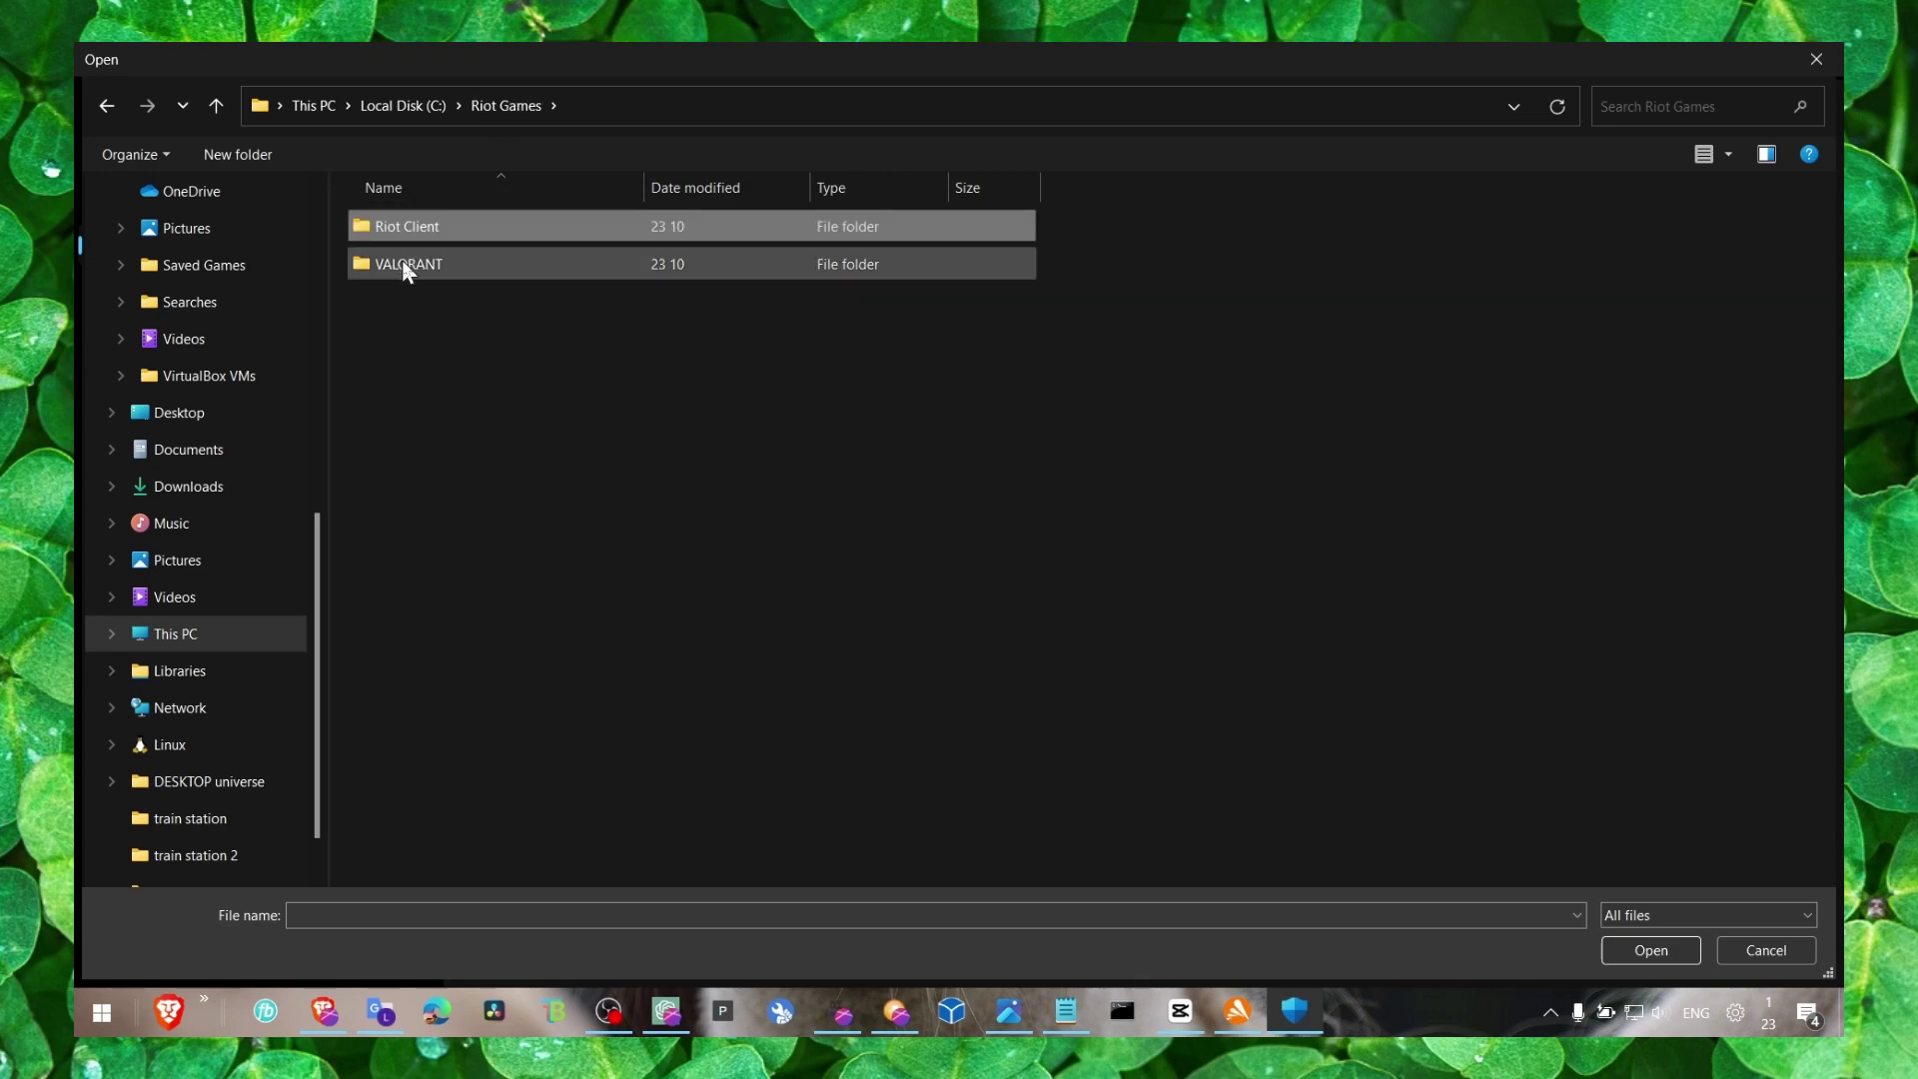
double_click(401, 258)
double_click(408, 240)
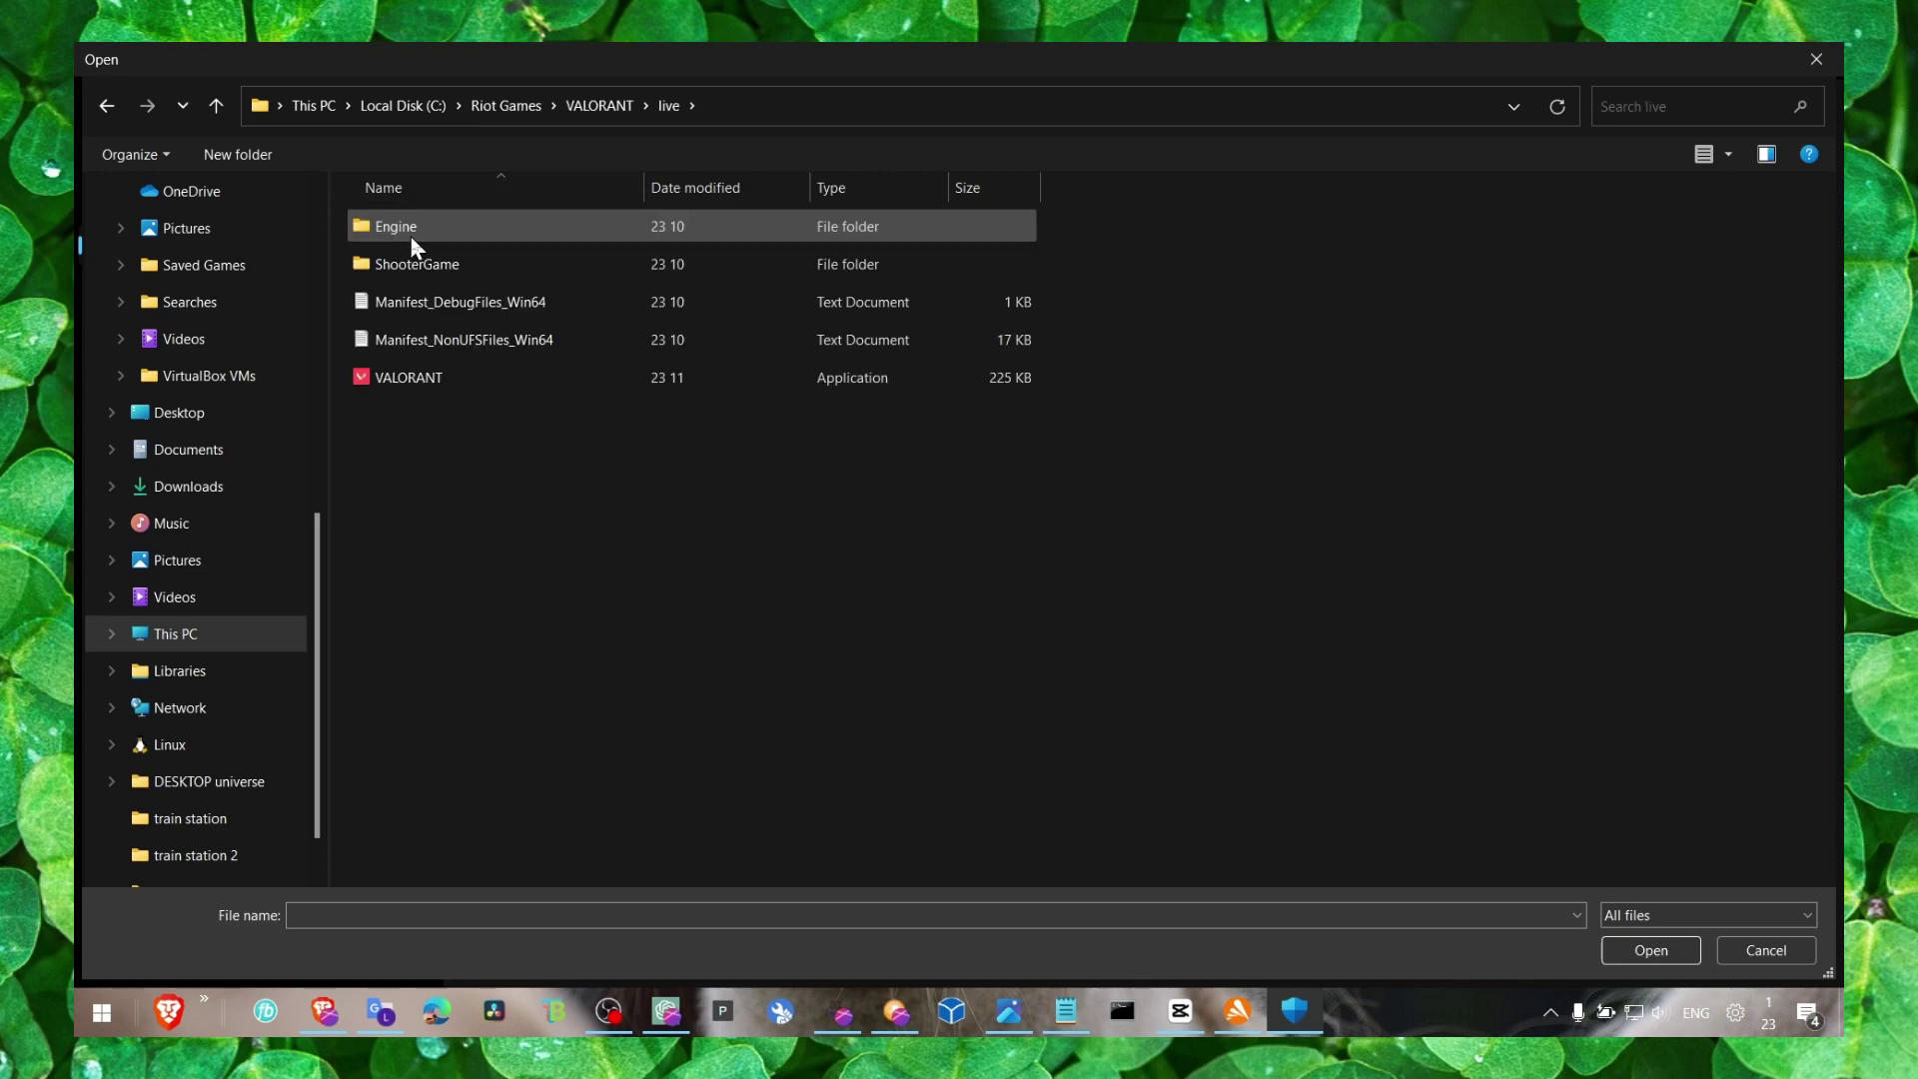
double_click(405, 227)
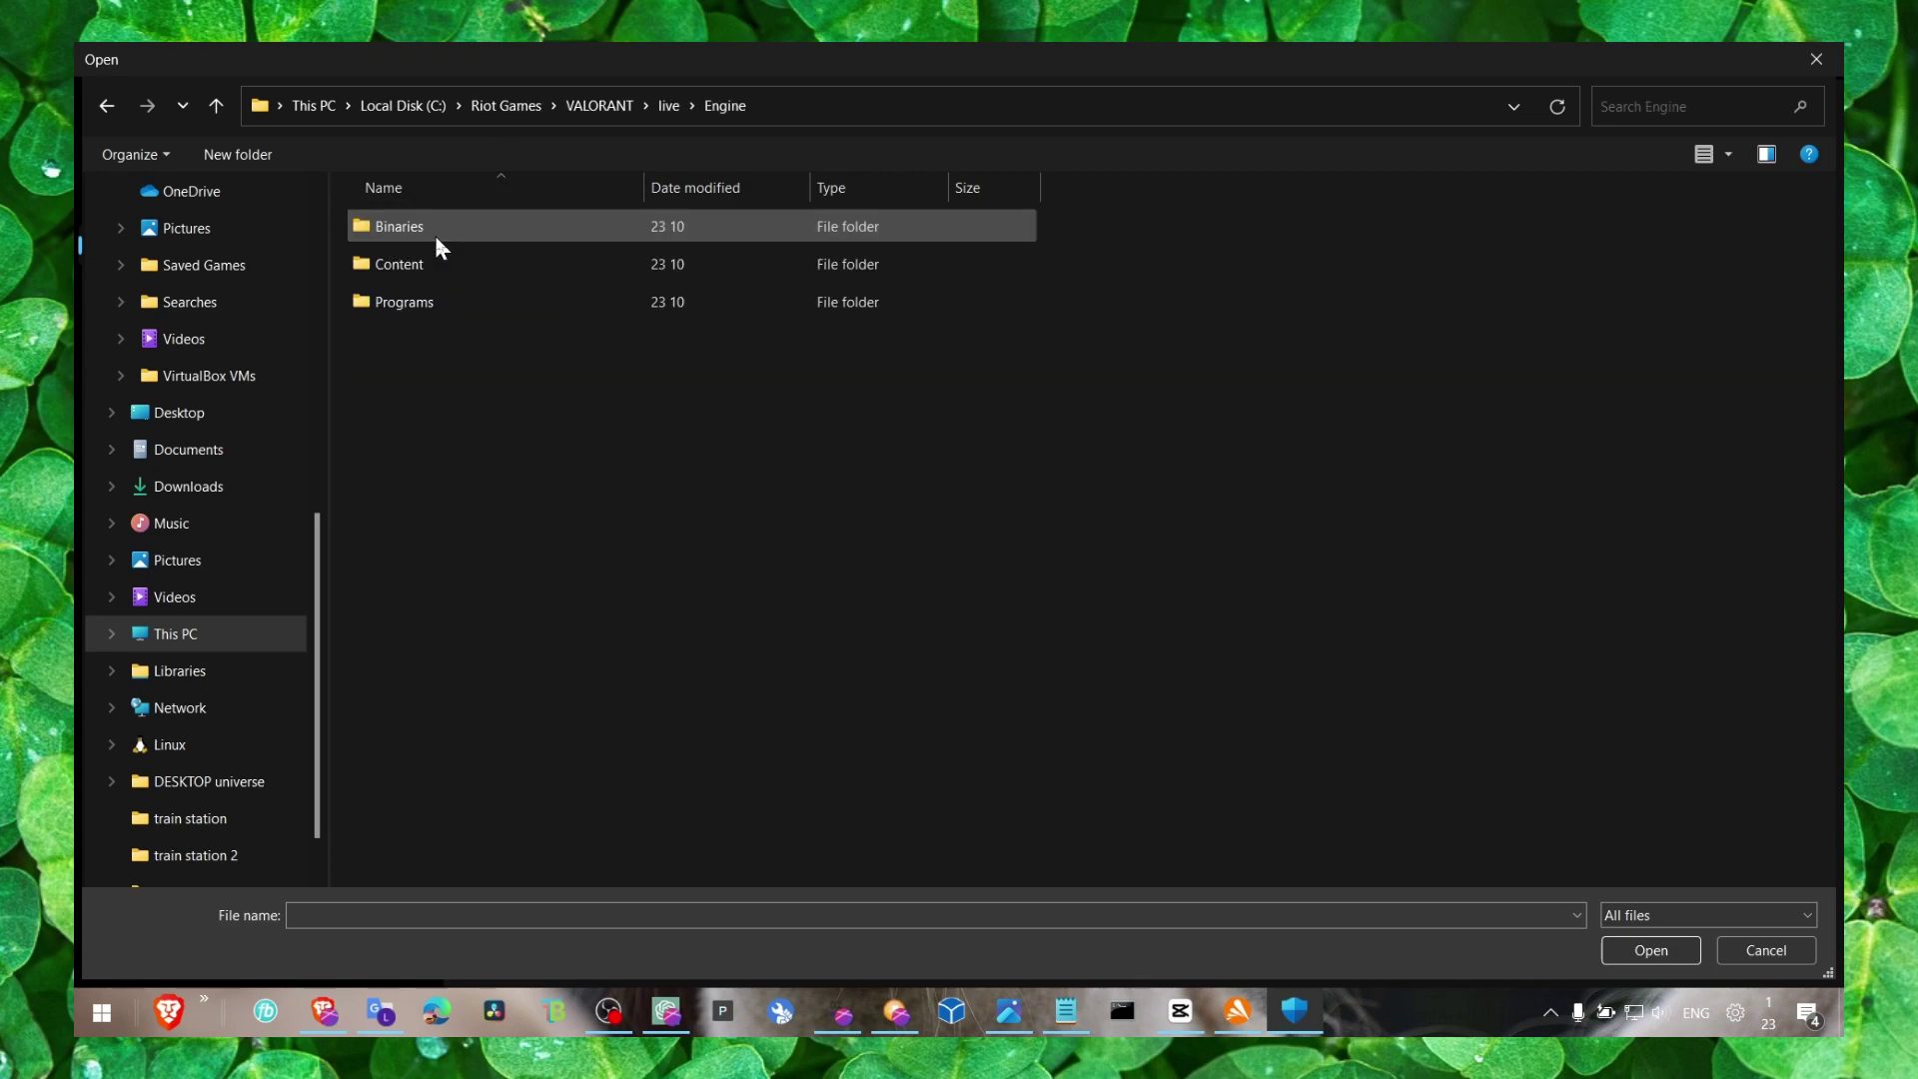
double_click(435, 234)
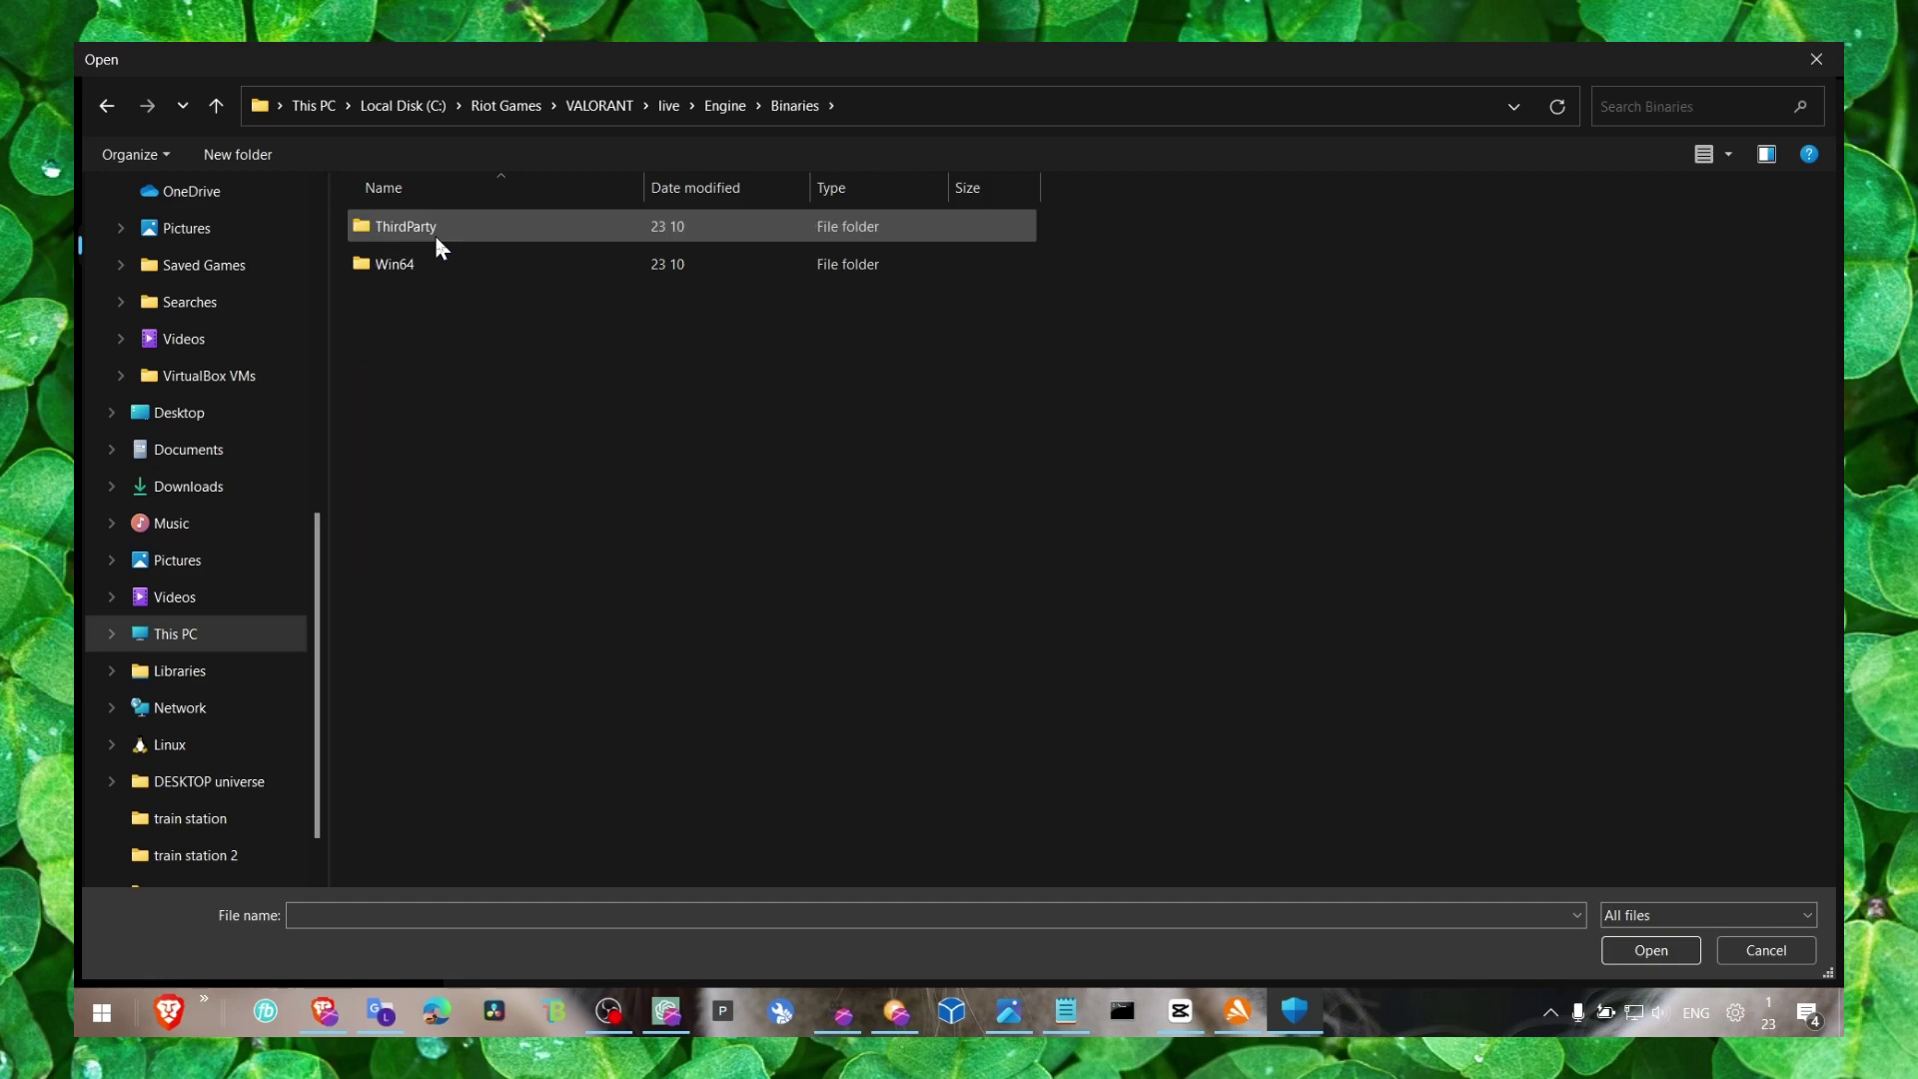
double_click(434, 263)
scroll(588, 360, down, 8)
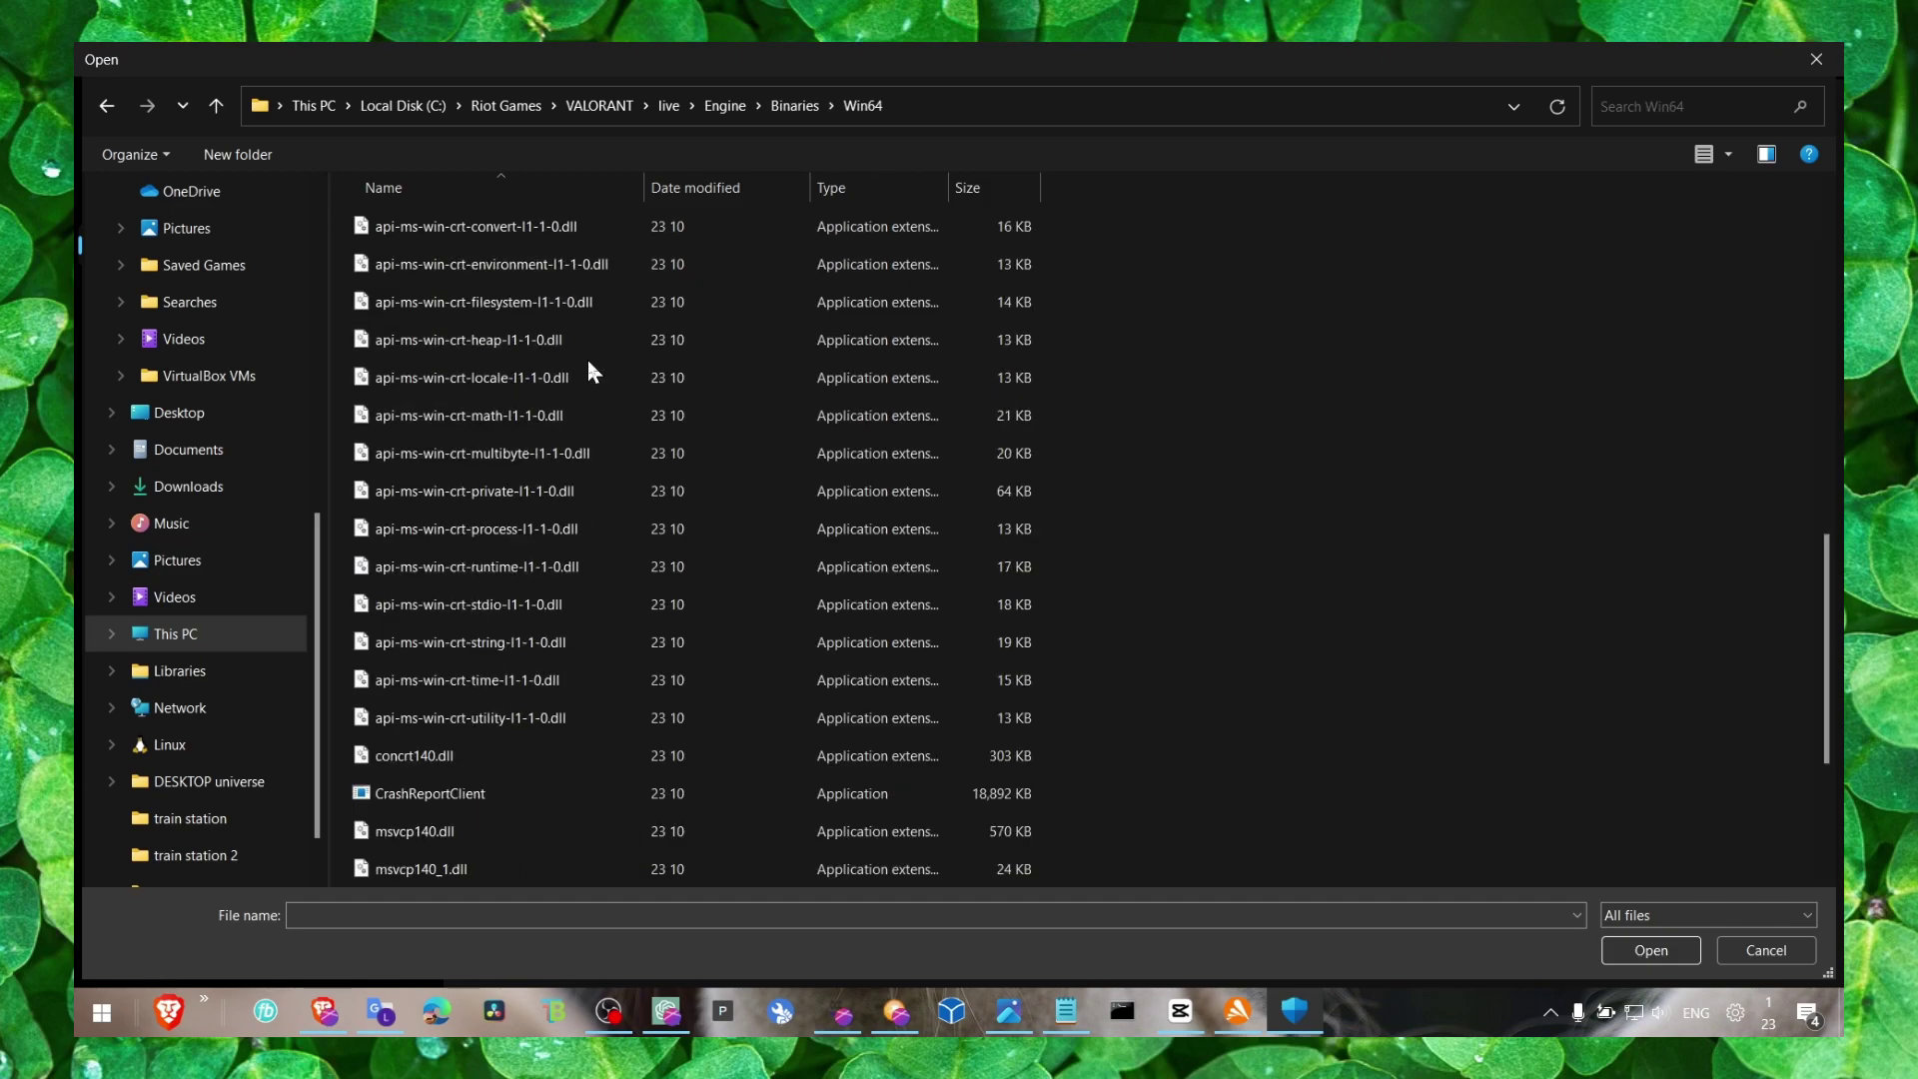
scroll(575, 385, down, 3)
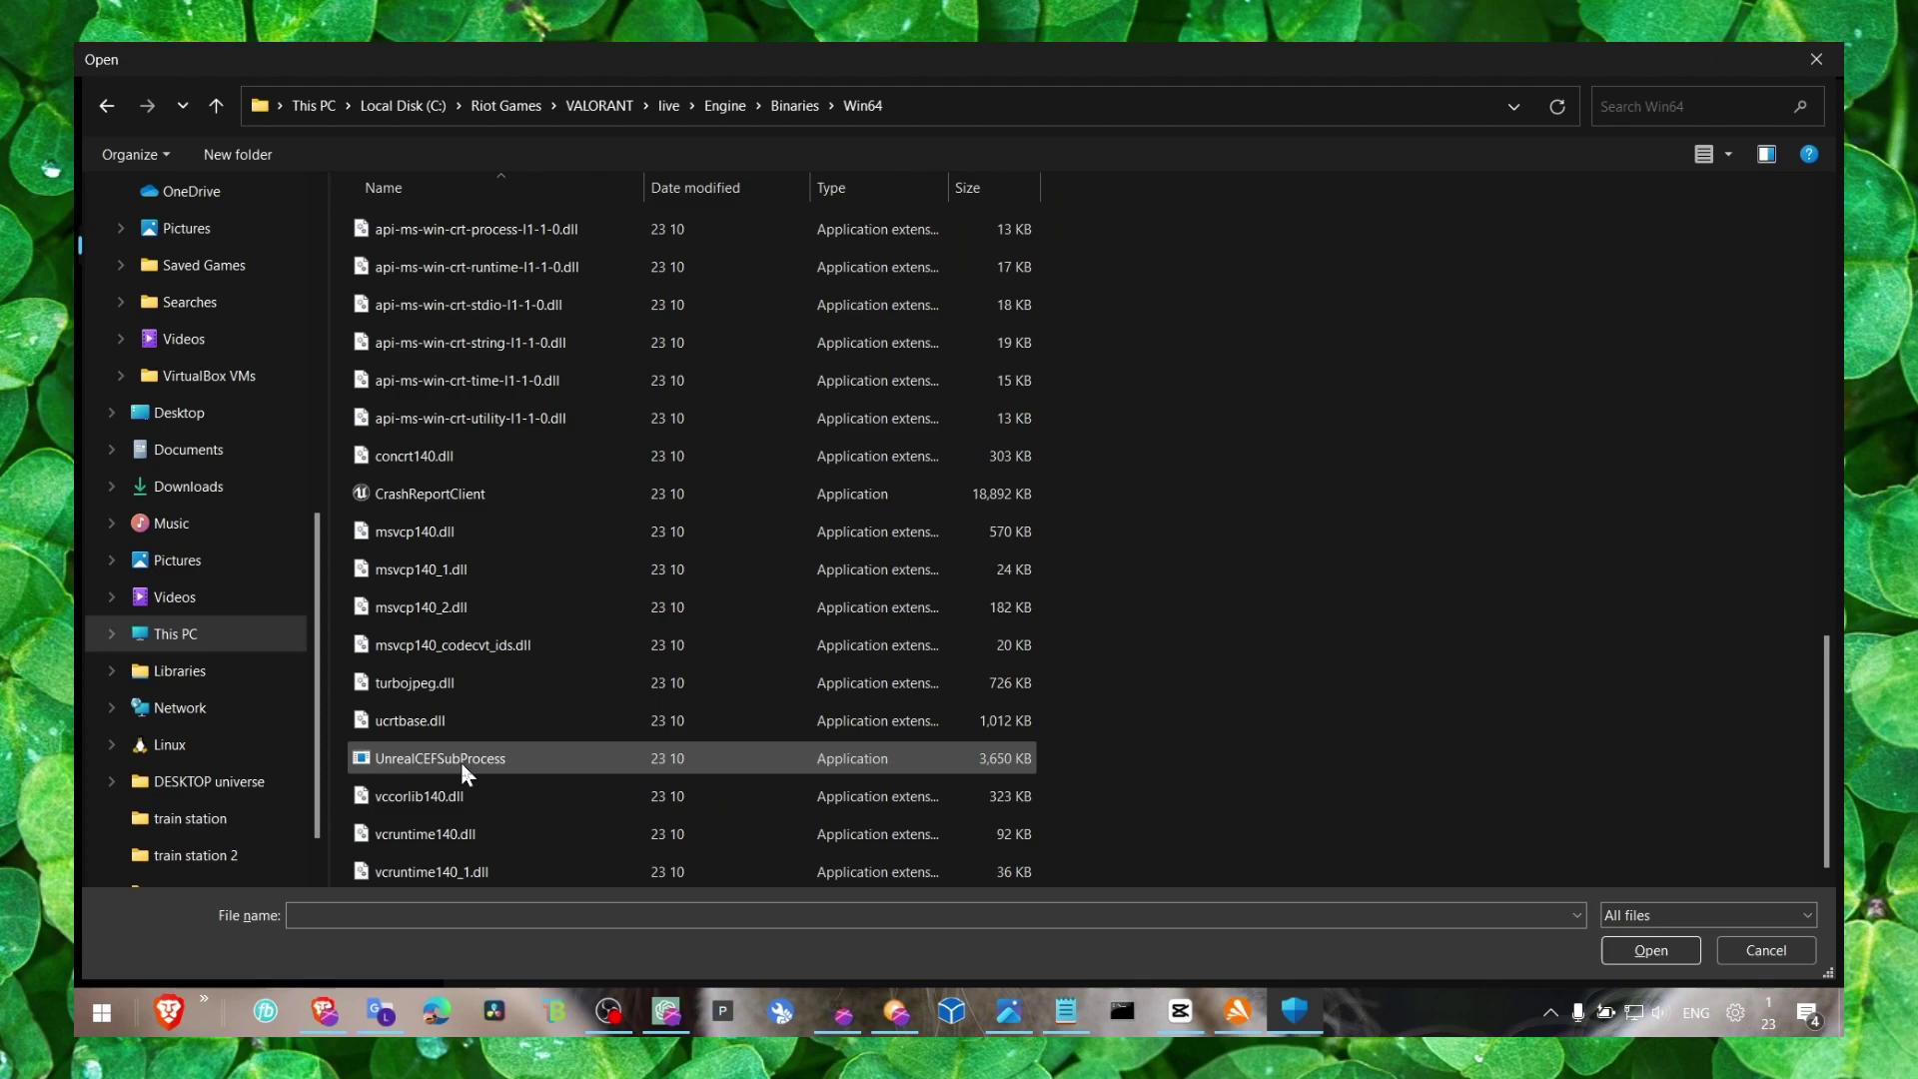
double_click(461, 761)
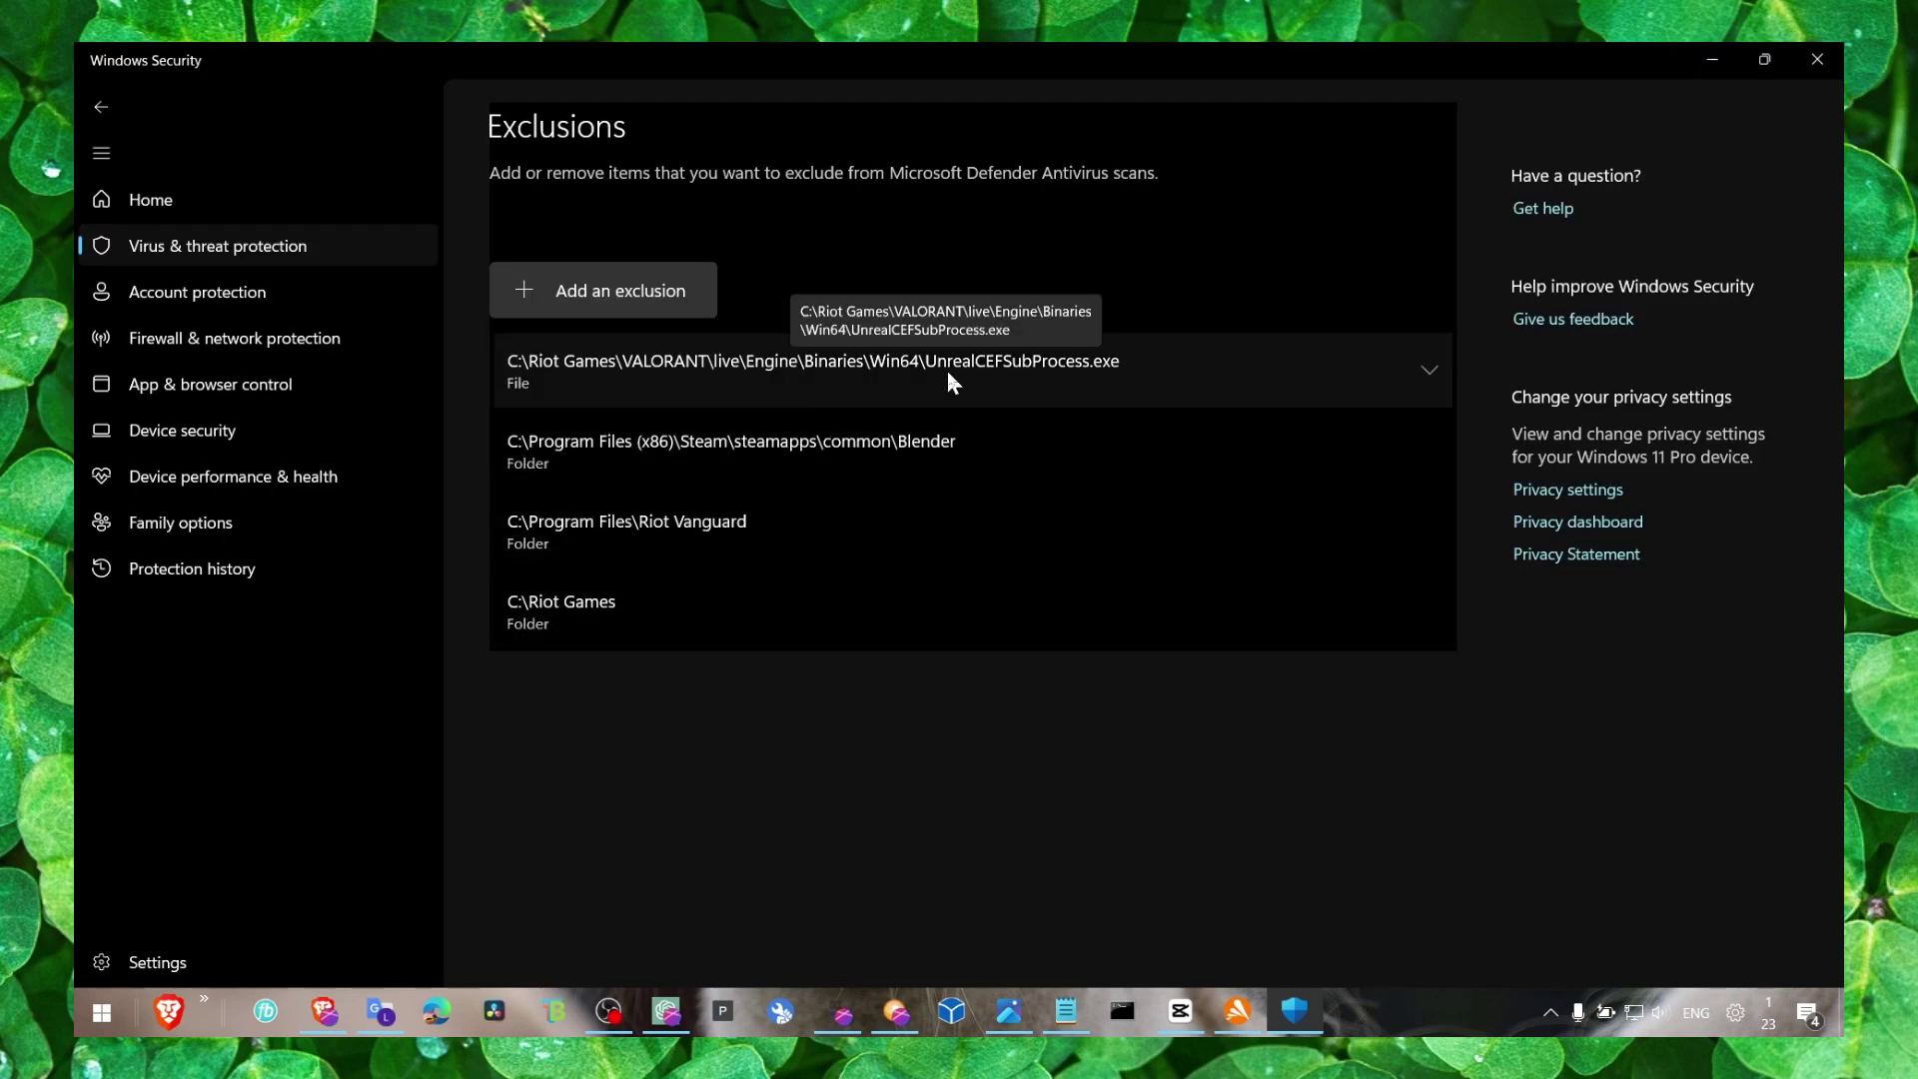
Minimize Windows Security, launch Avast Free Antivirus from the desktop, and open its Menu.
click(704, 294)
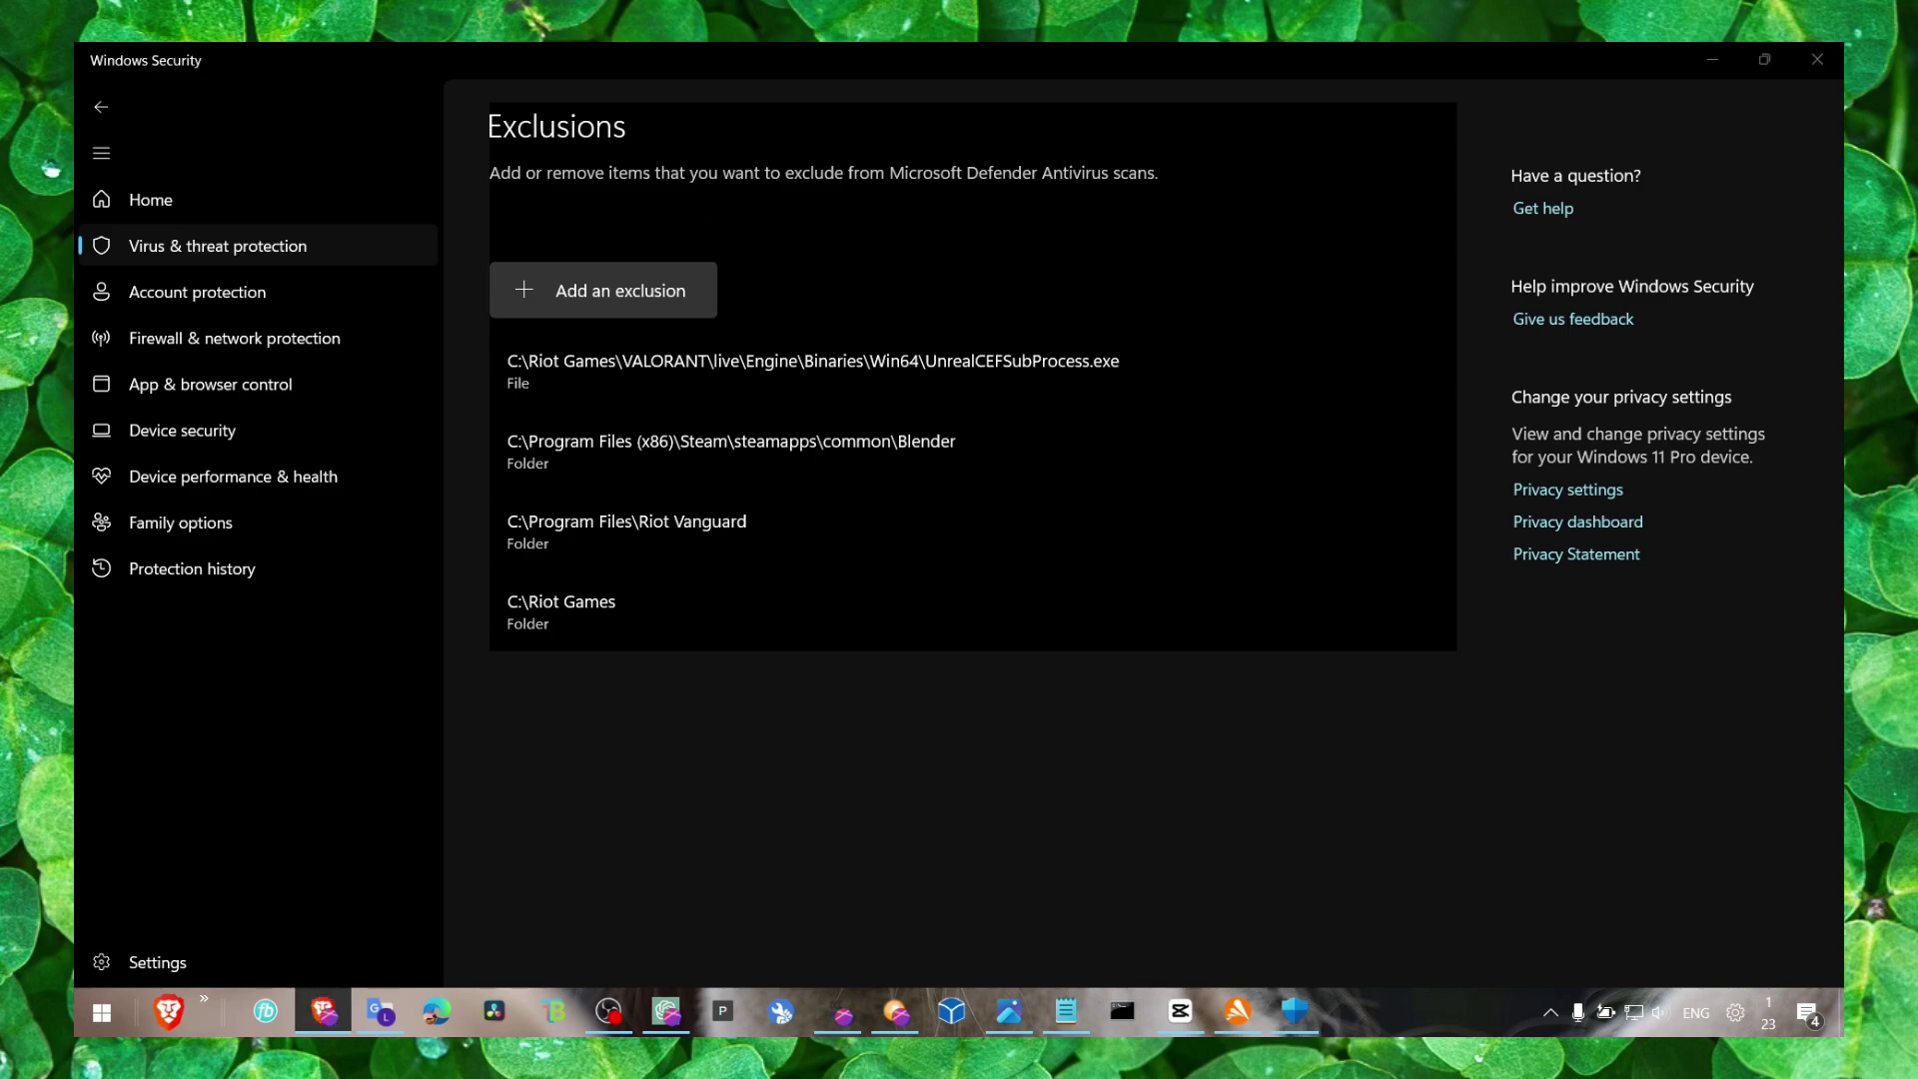
click(1709, 62)
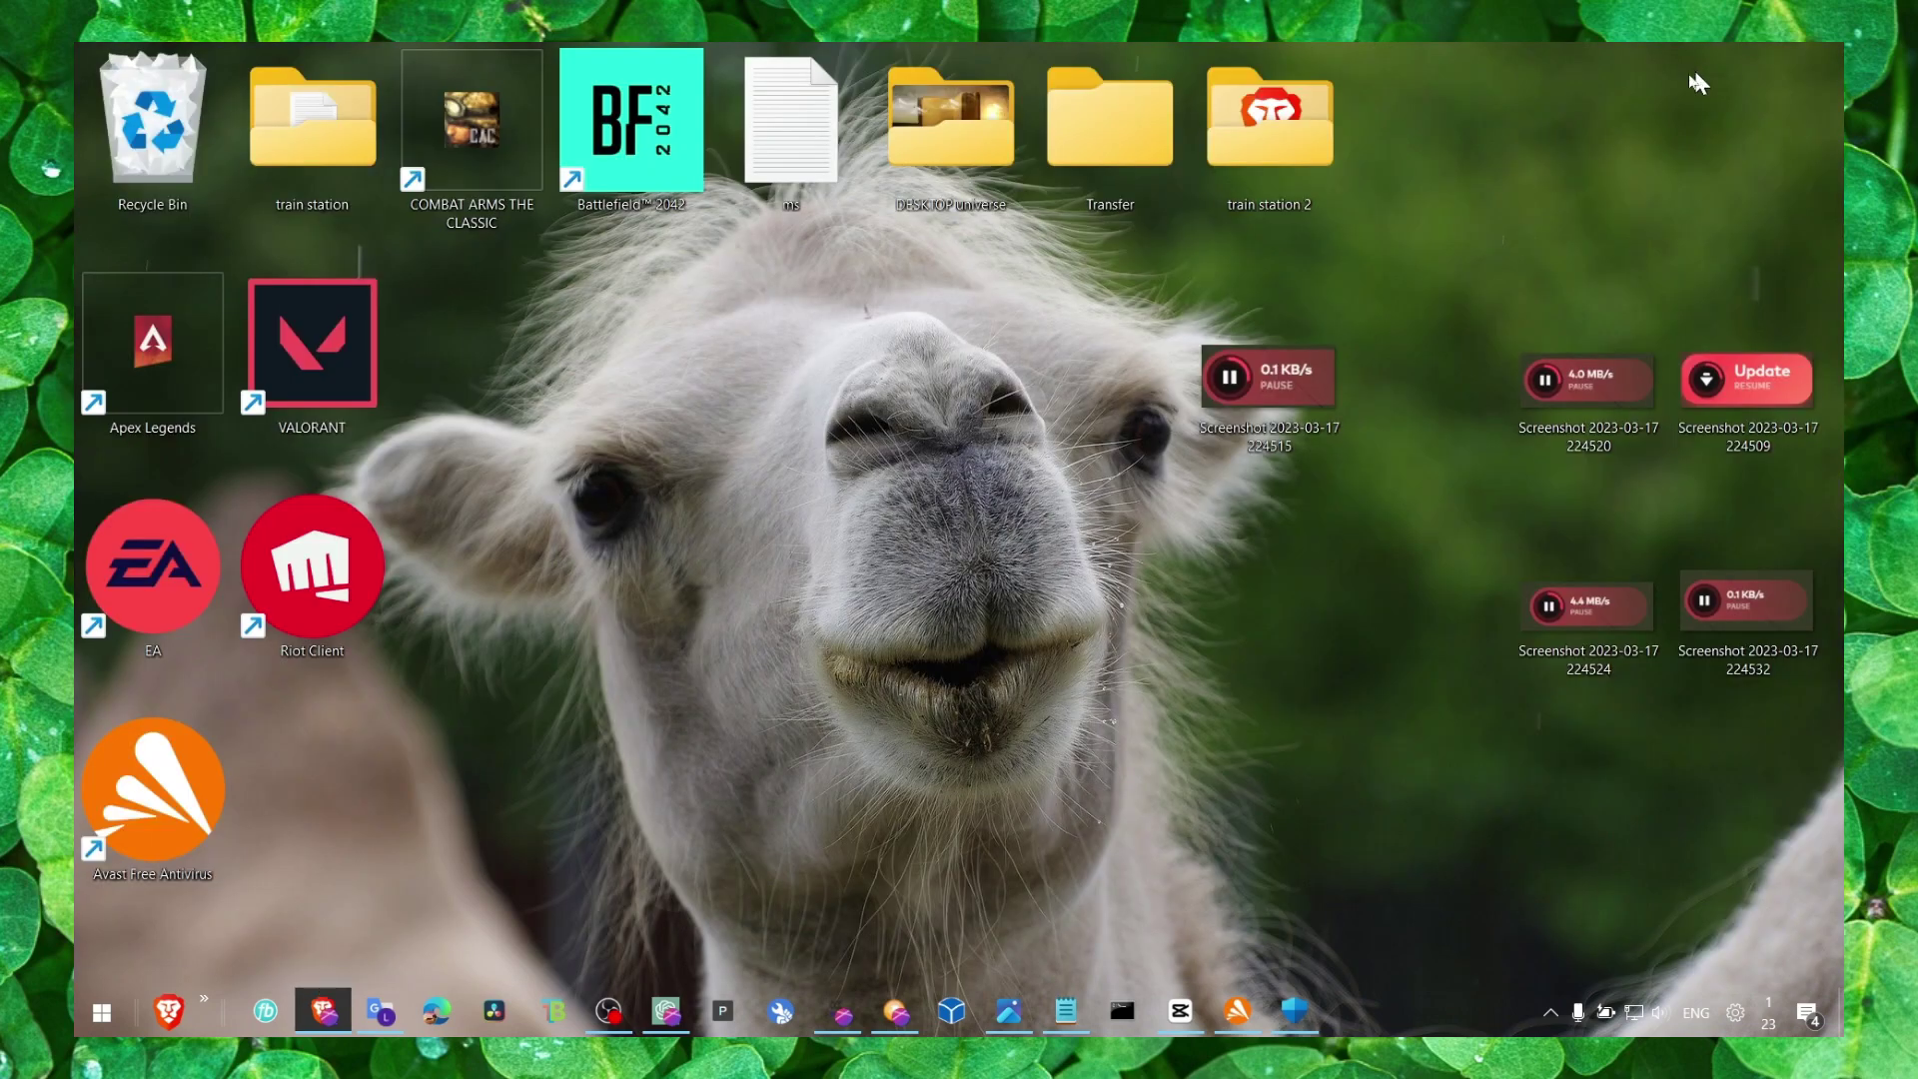
double_click(208, 758)
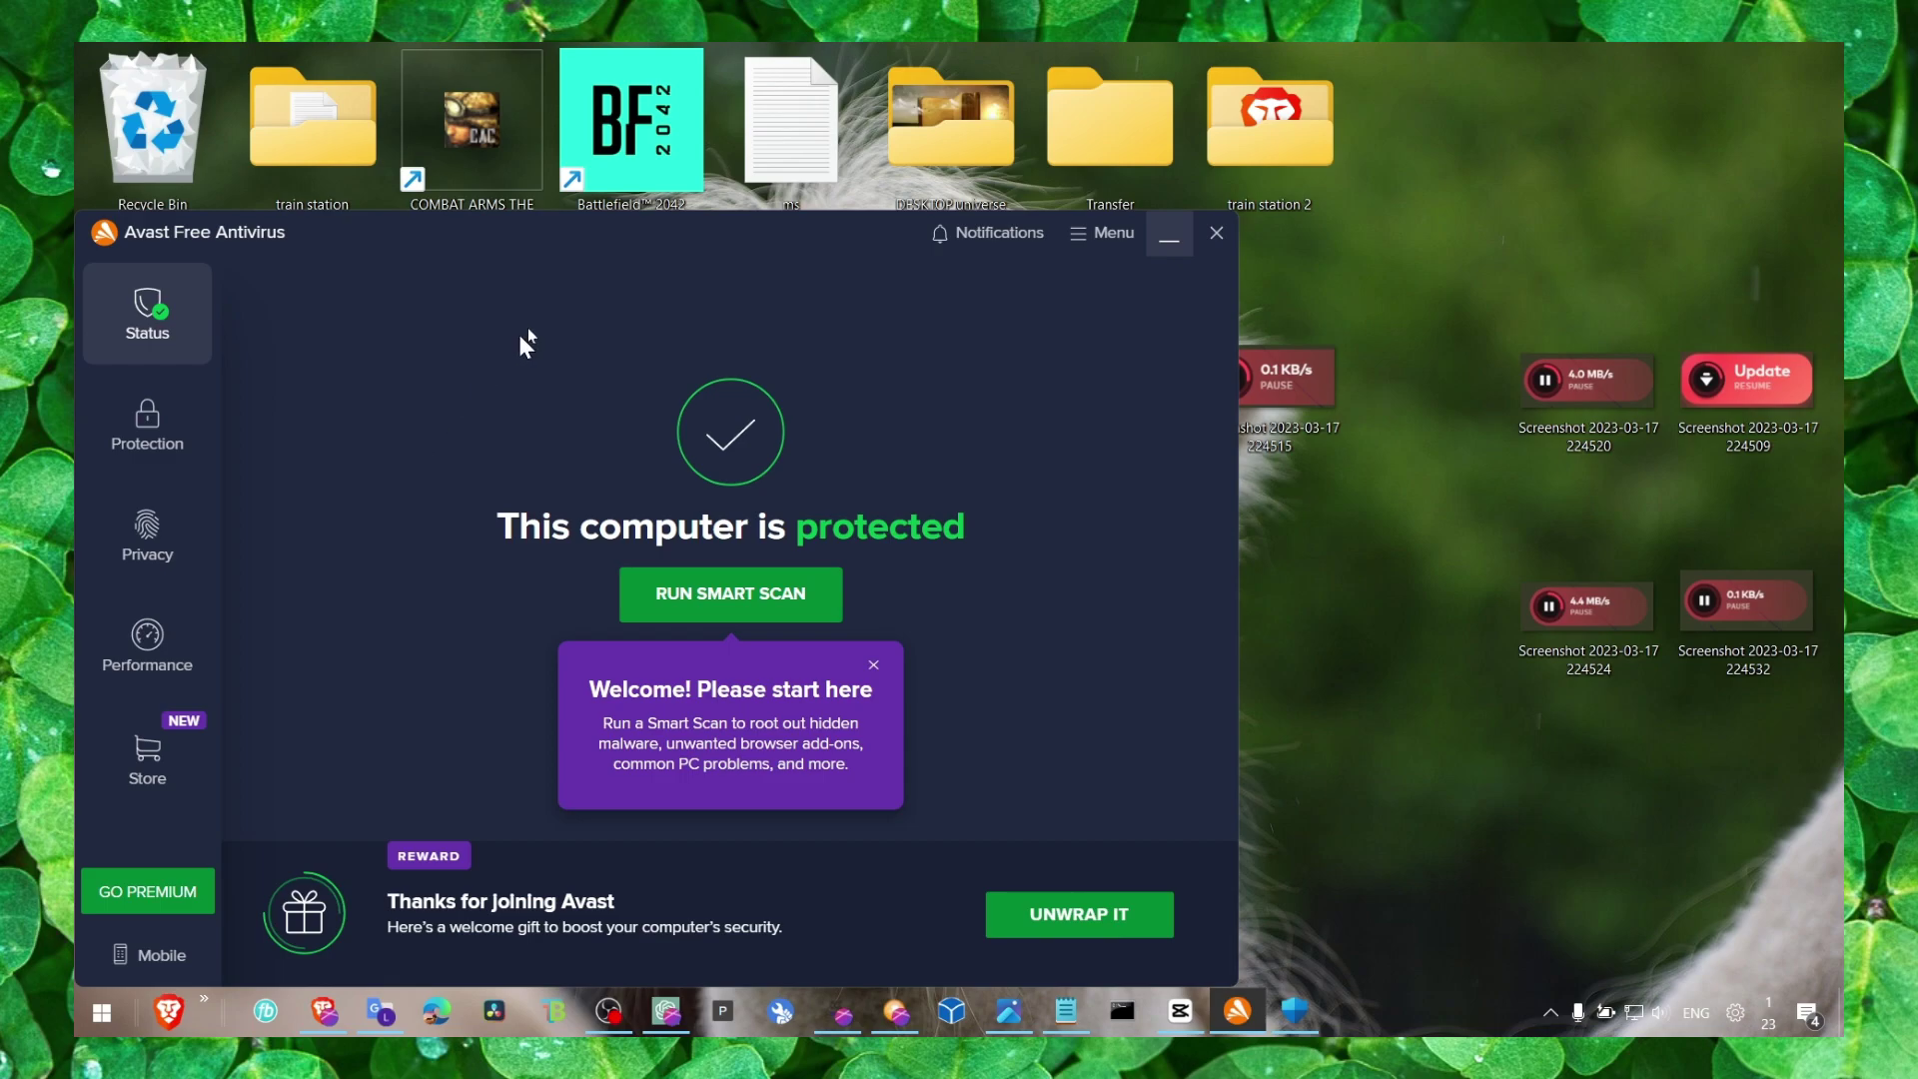
click(1109, 235)
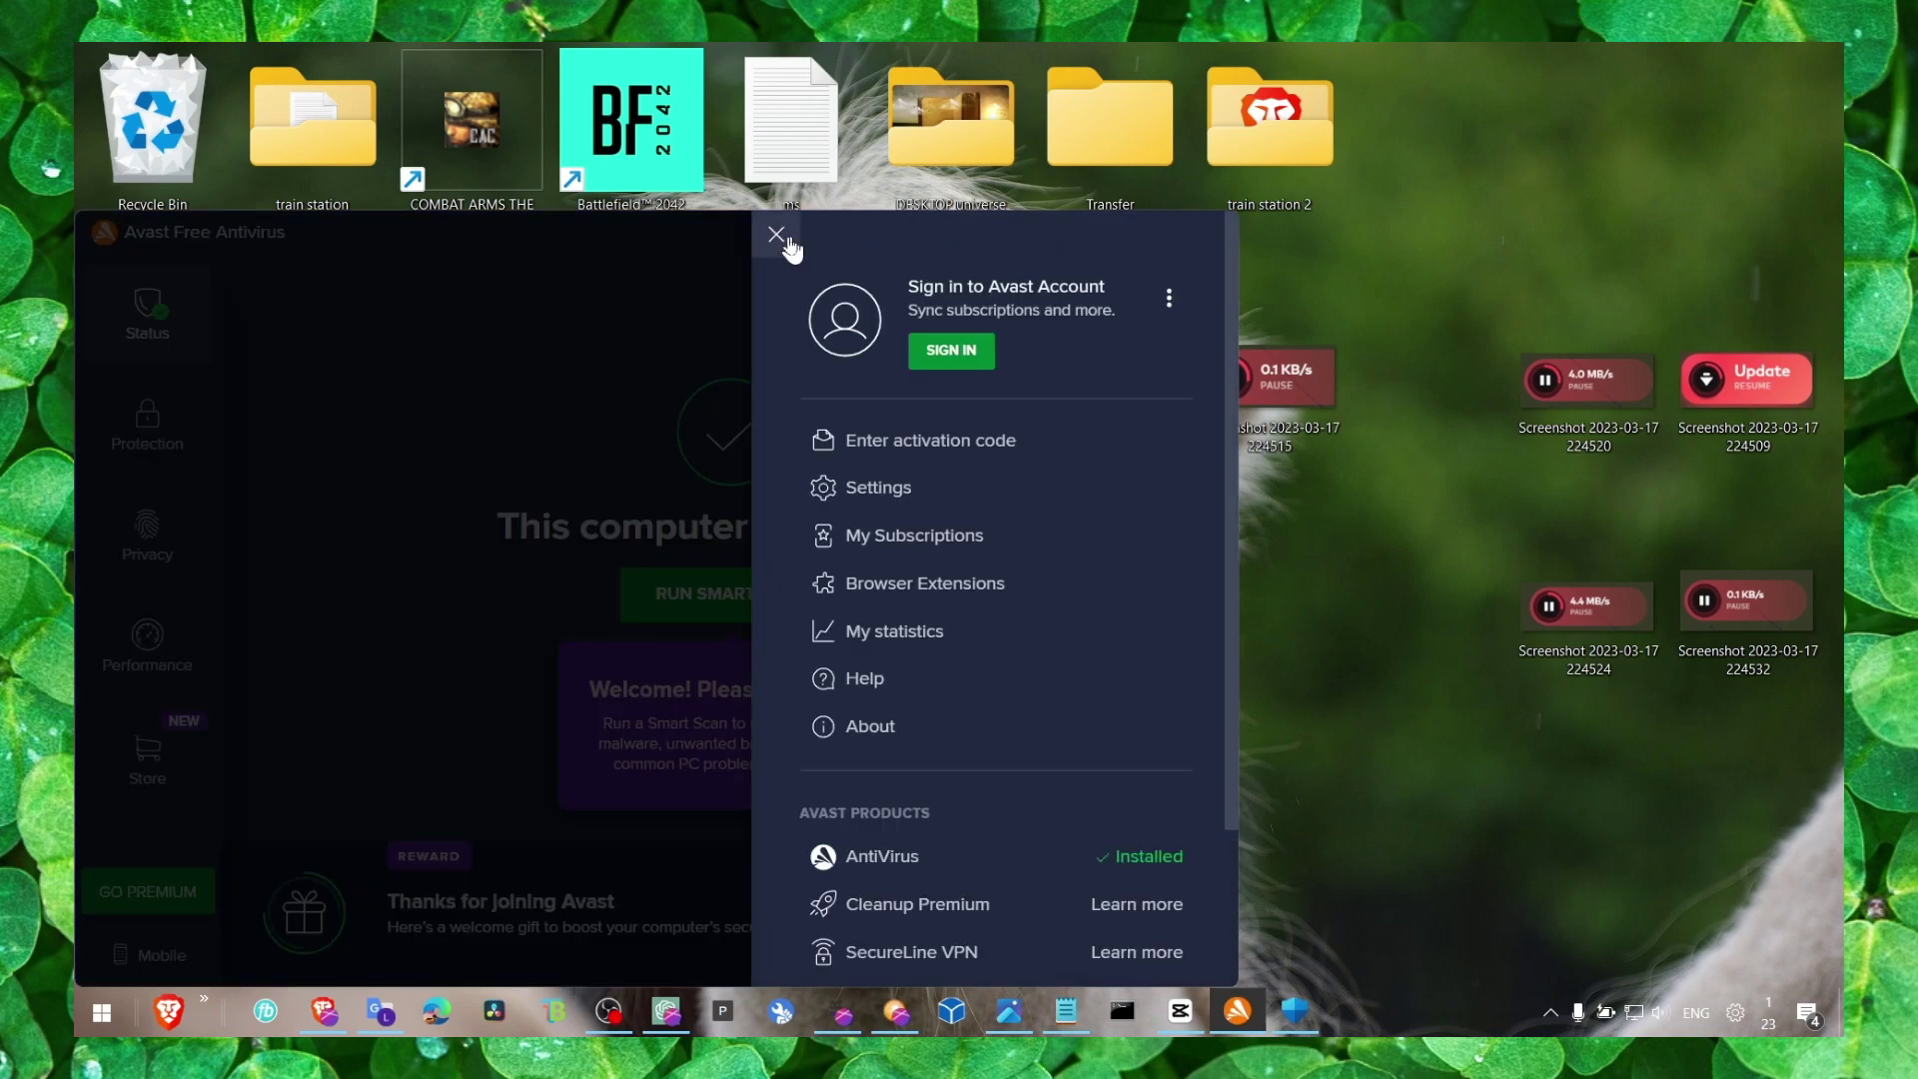
click(1027, 238)
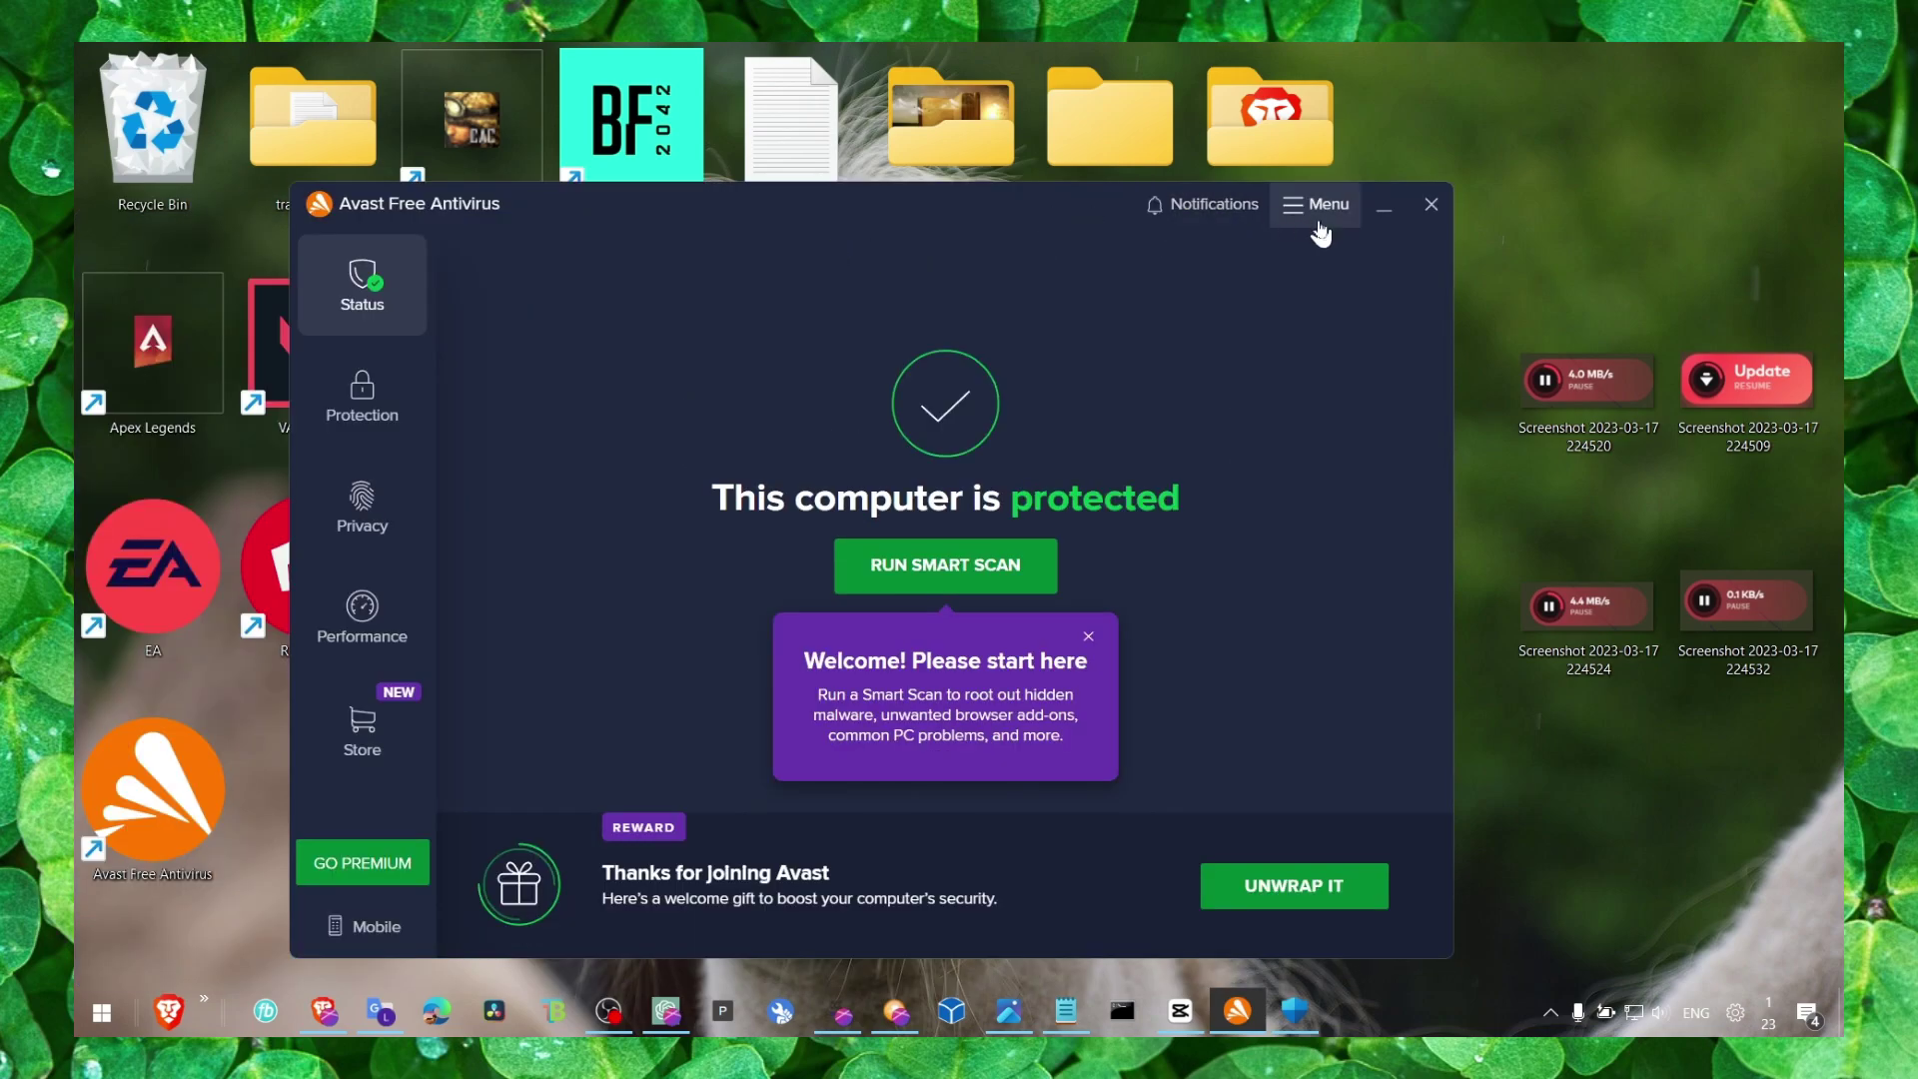
In Avast Settings > General > Exceptions, add an exception and browse for the file.
click(1316, 207)
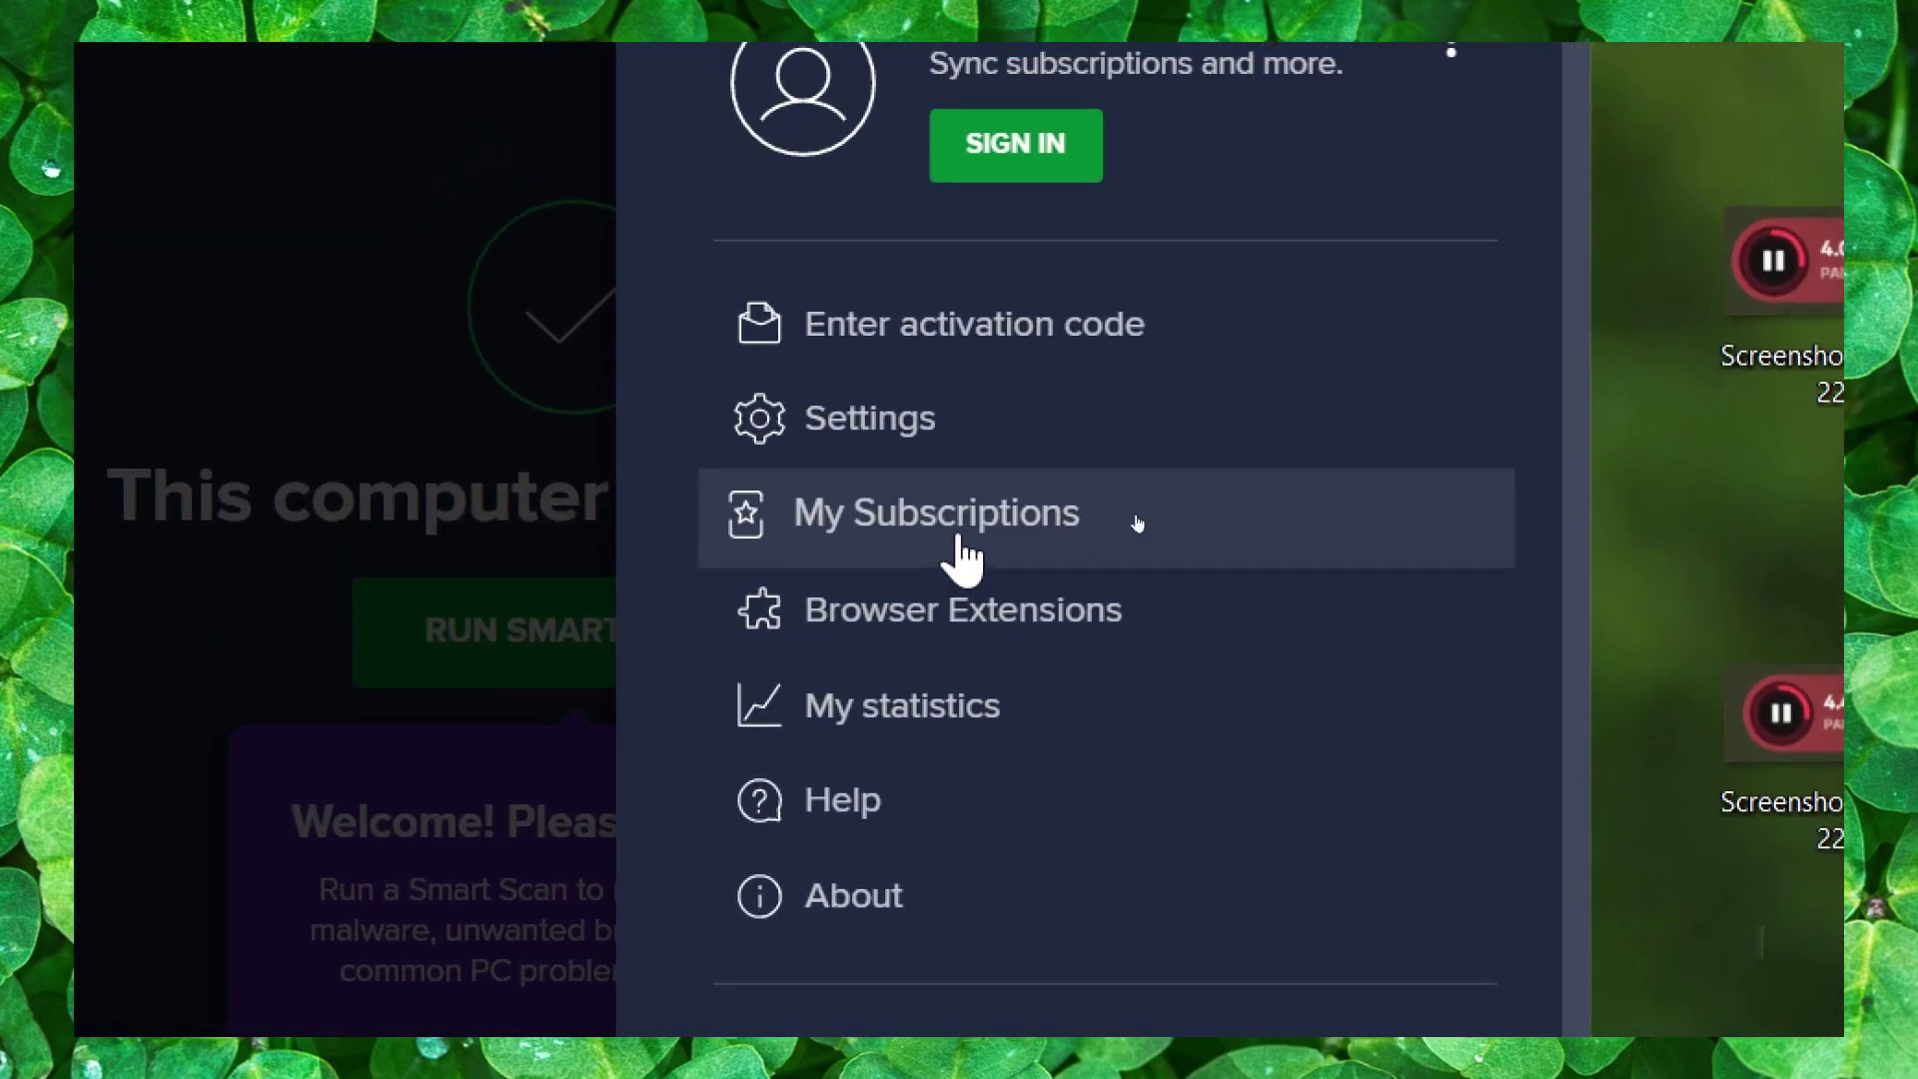
click(1087, 458)
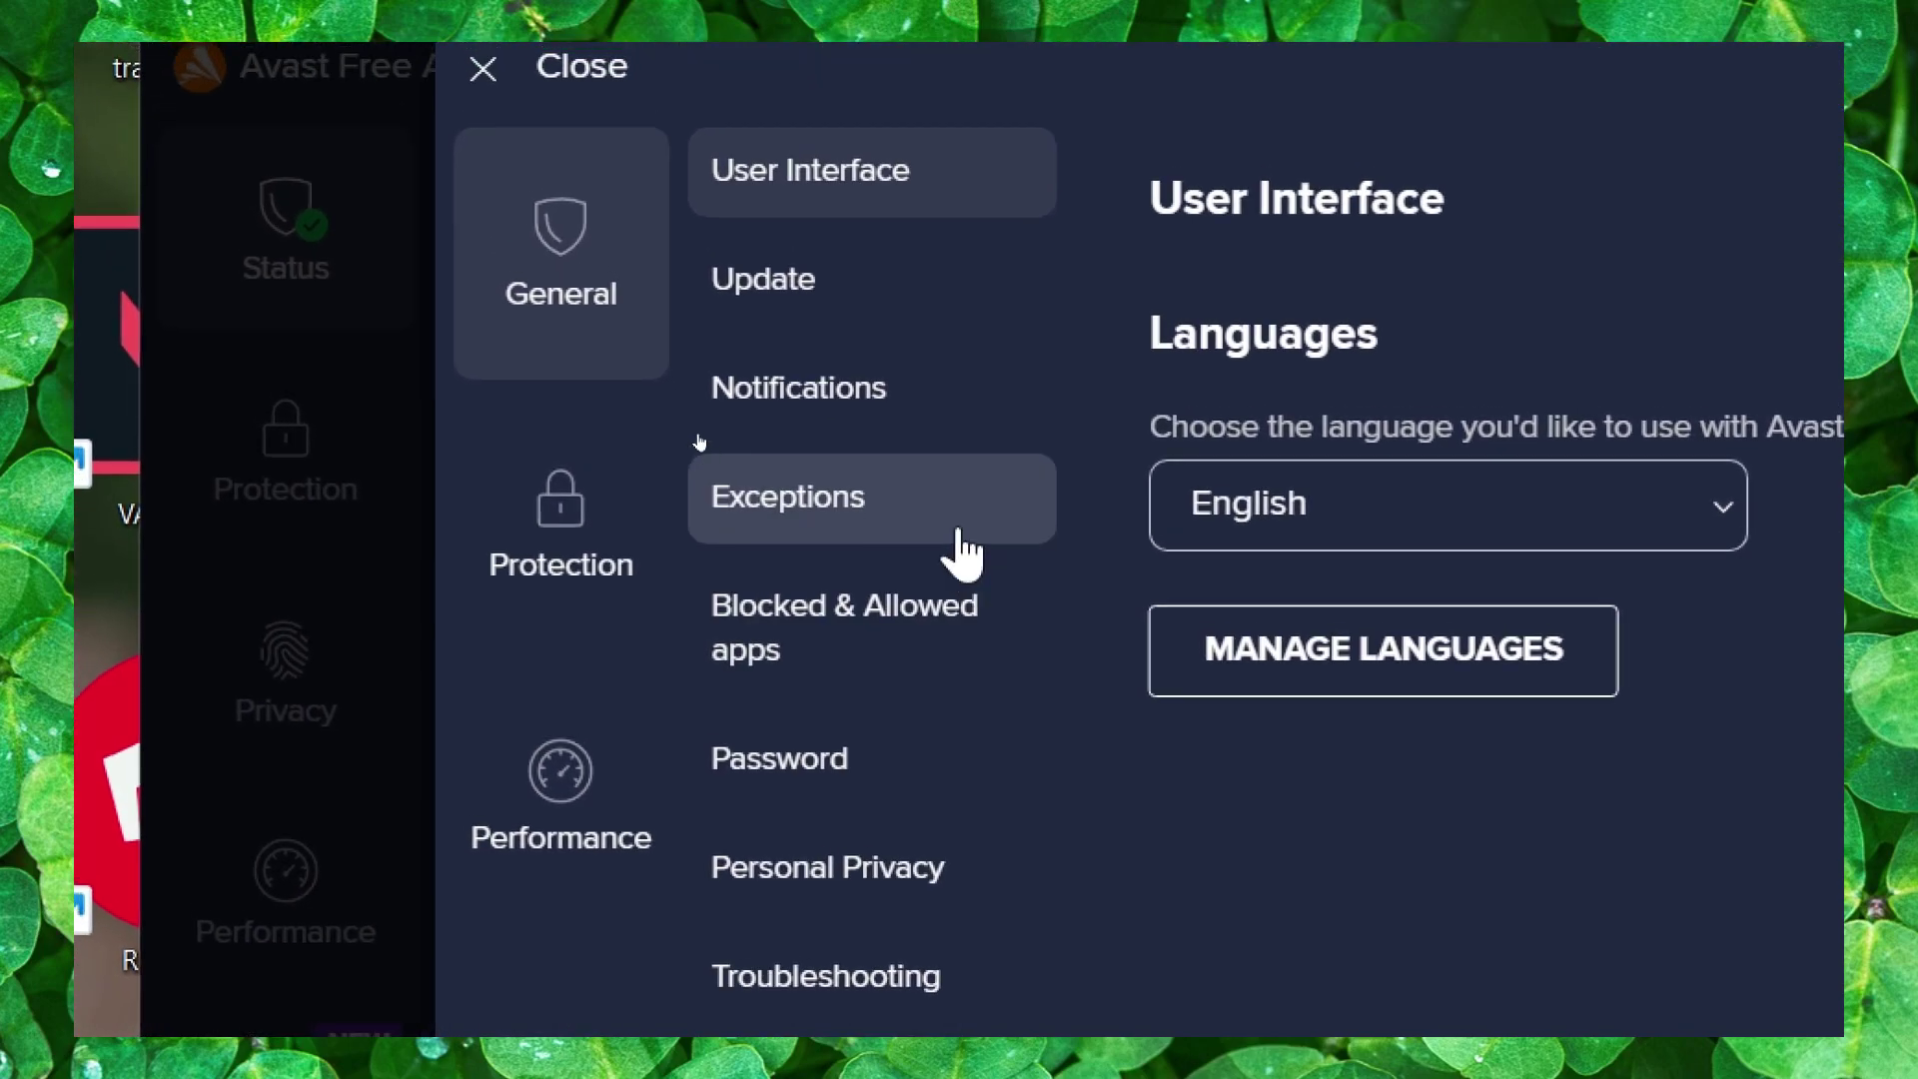
click(967, 577)
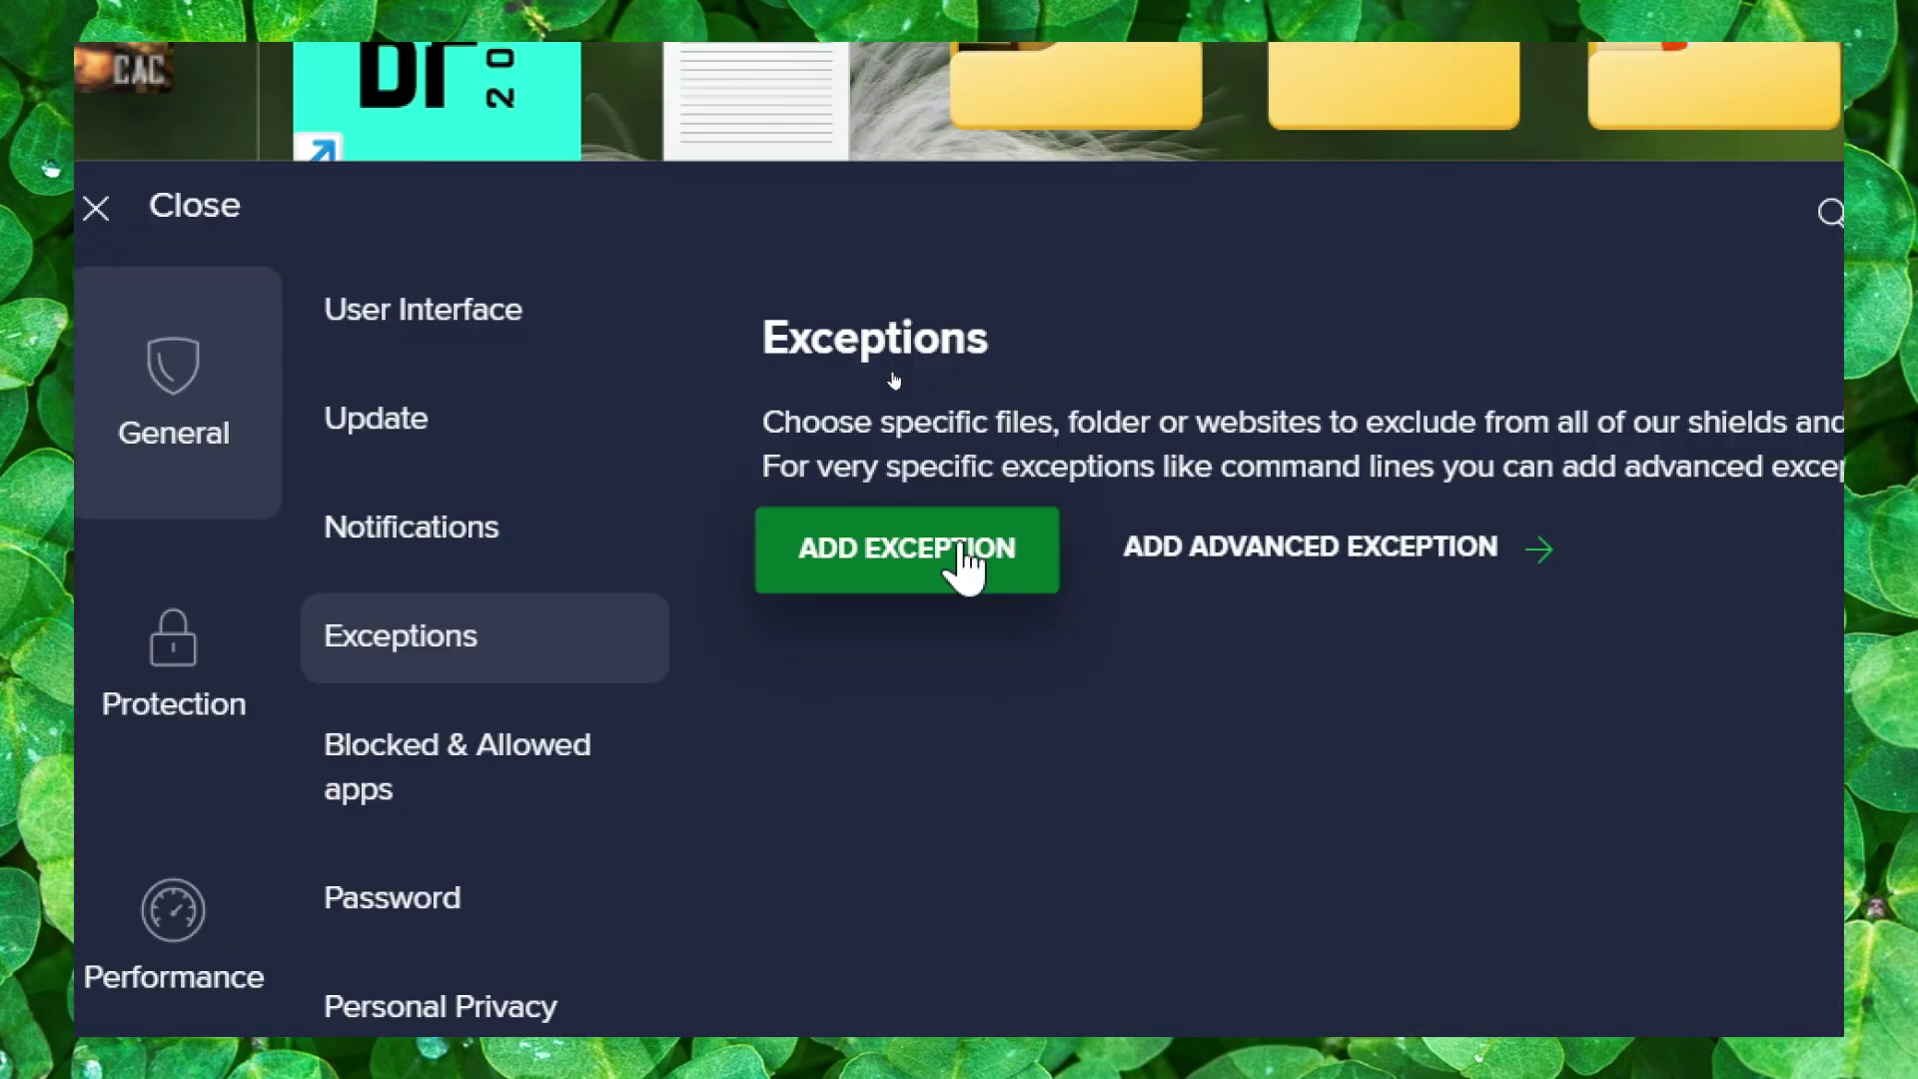
click(1776, 342)
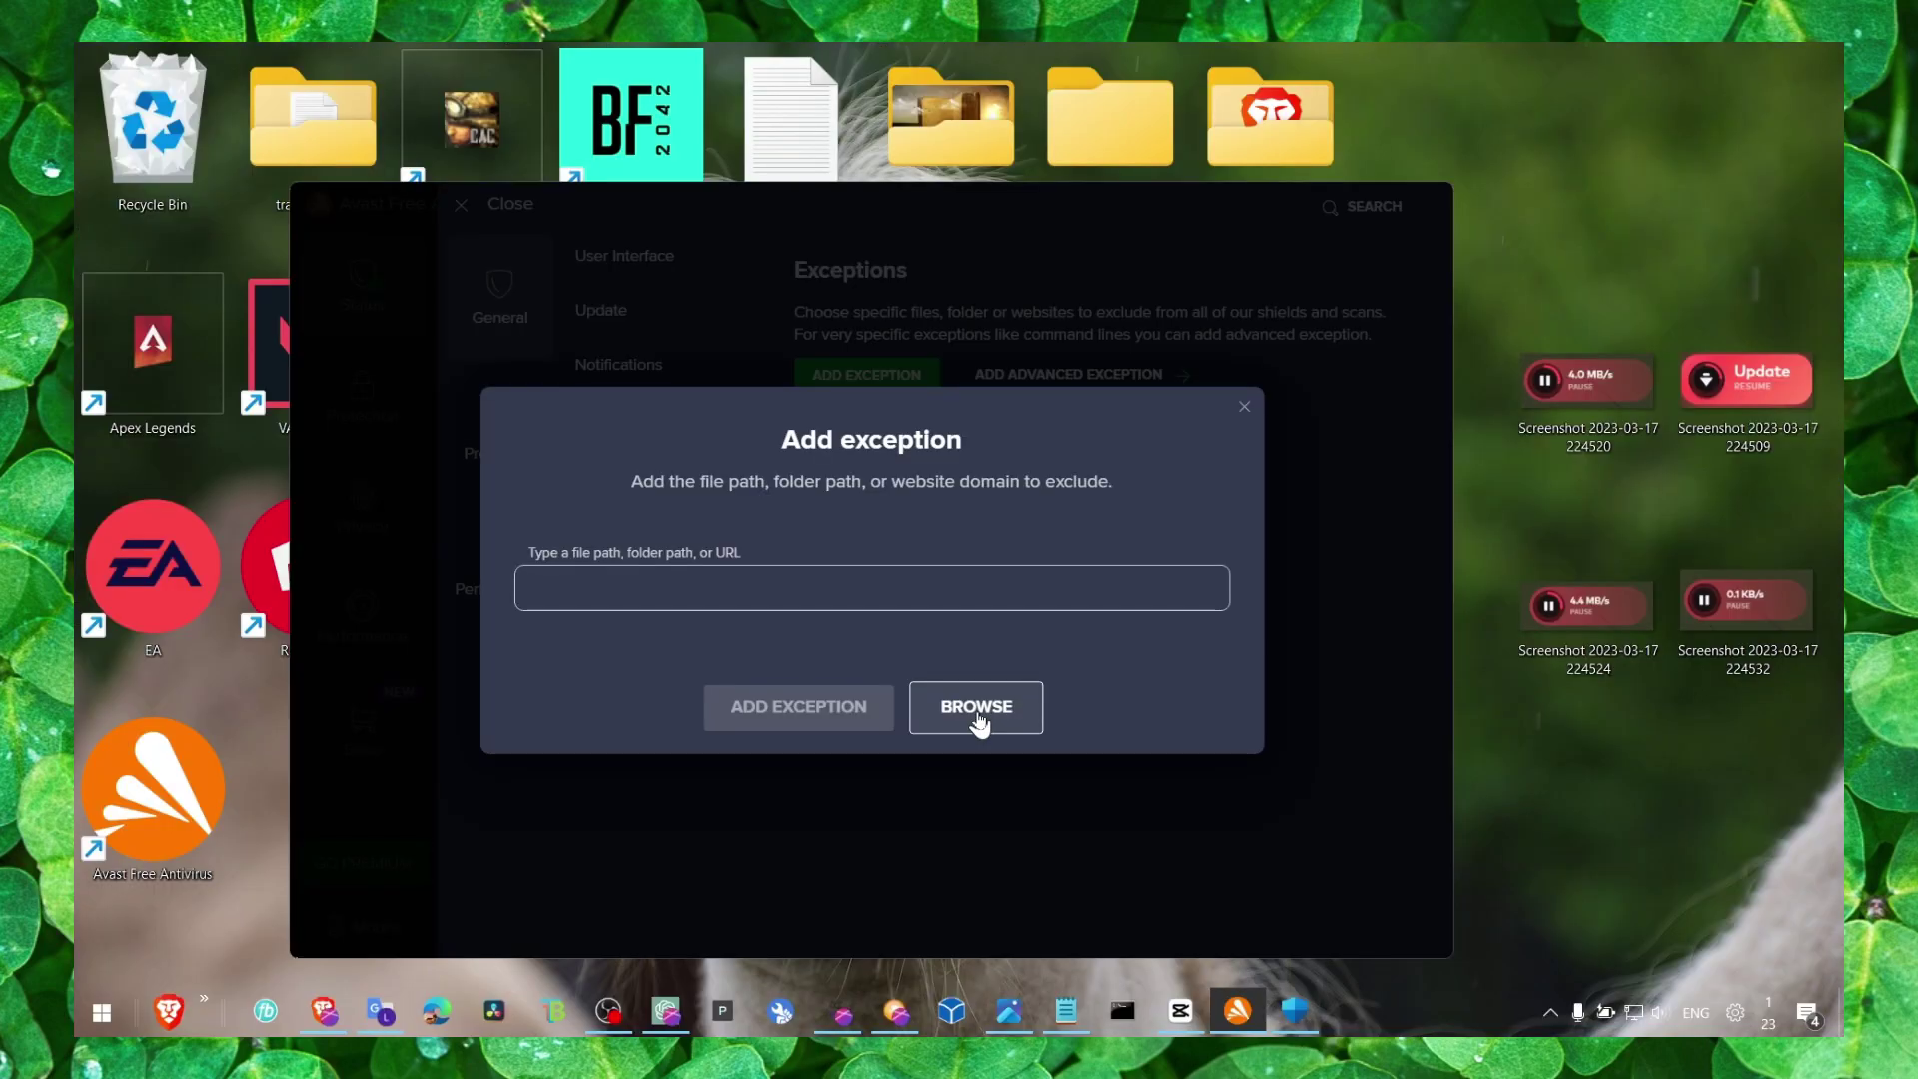
click(976, 717)
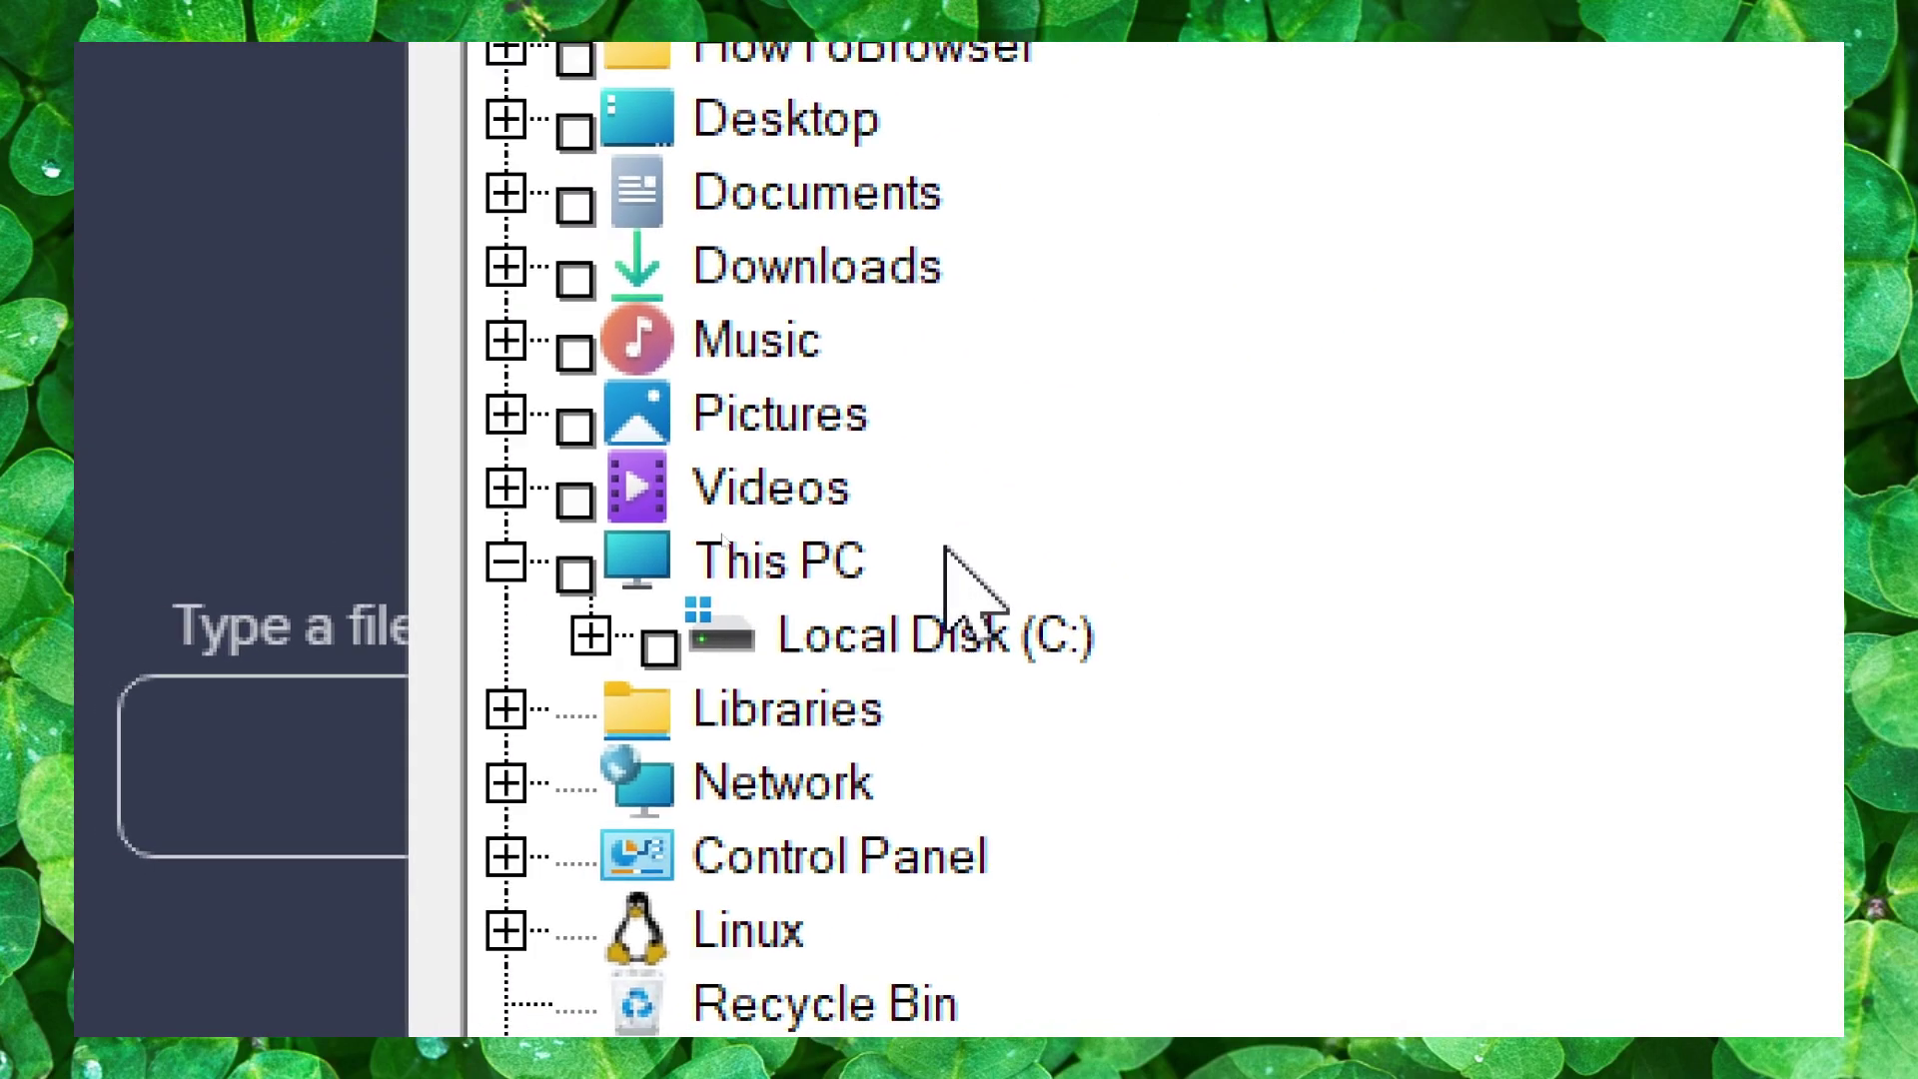
Expand Local Disk (C:) and the Riot Games folder in the Select the areas tree.
click(964, 548)
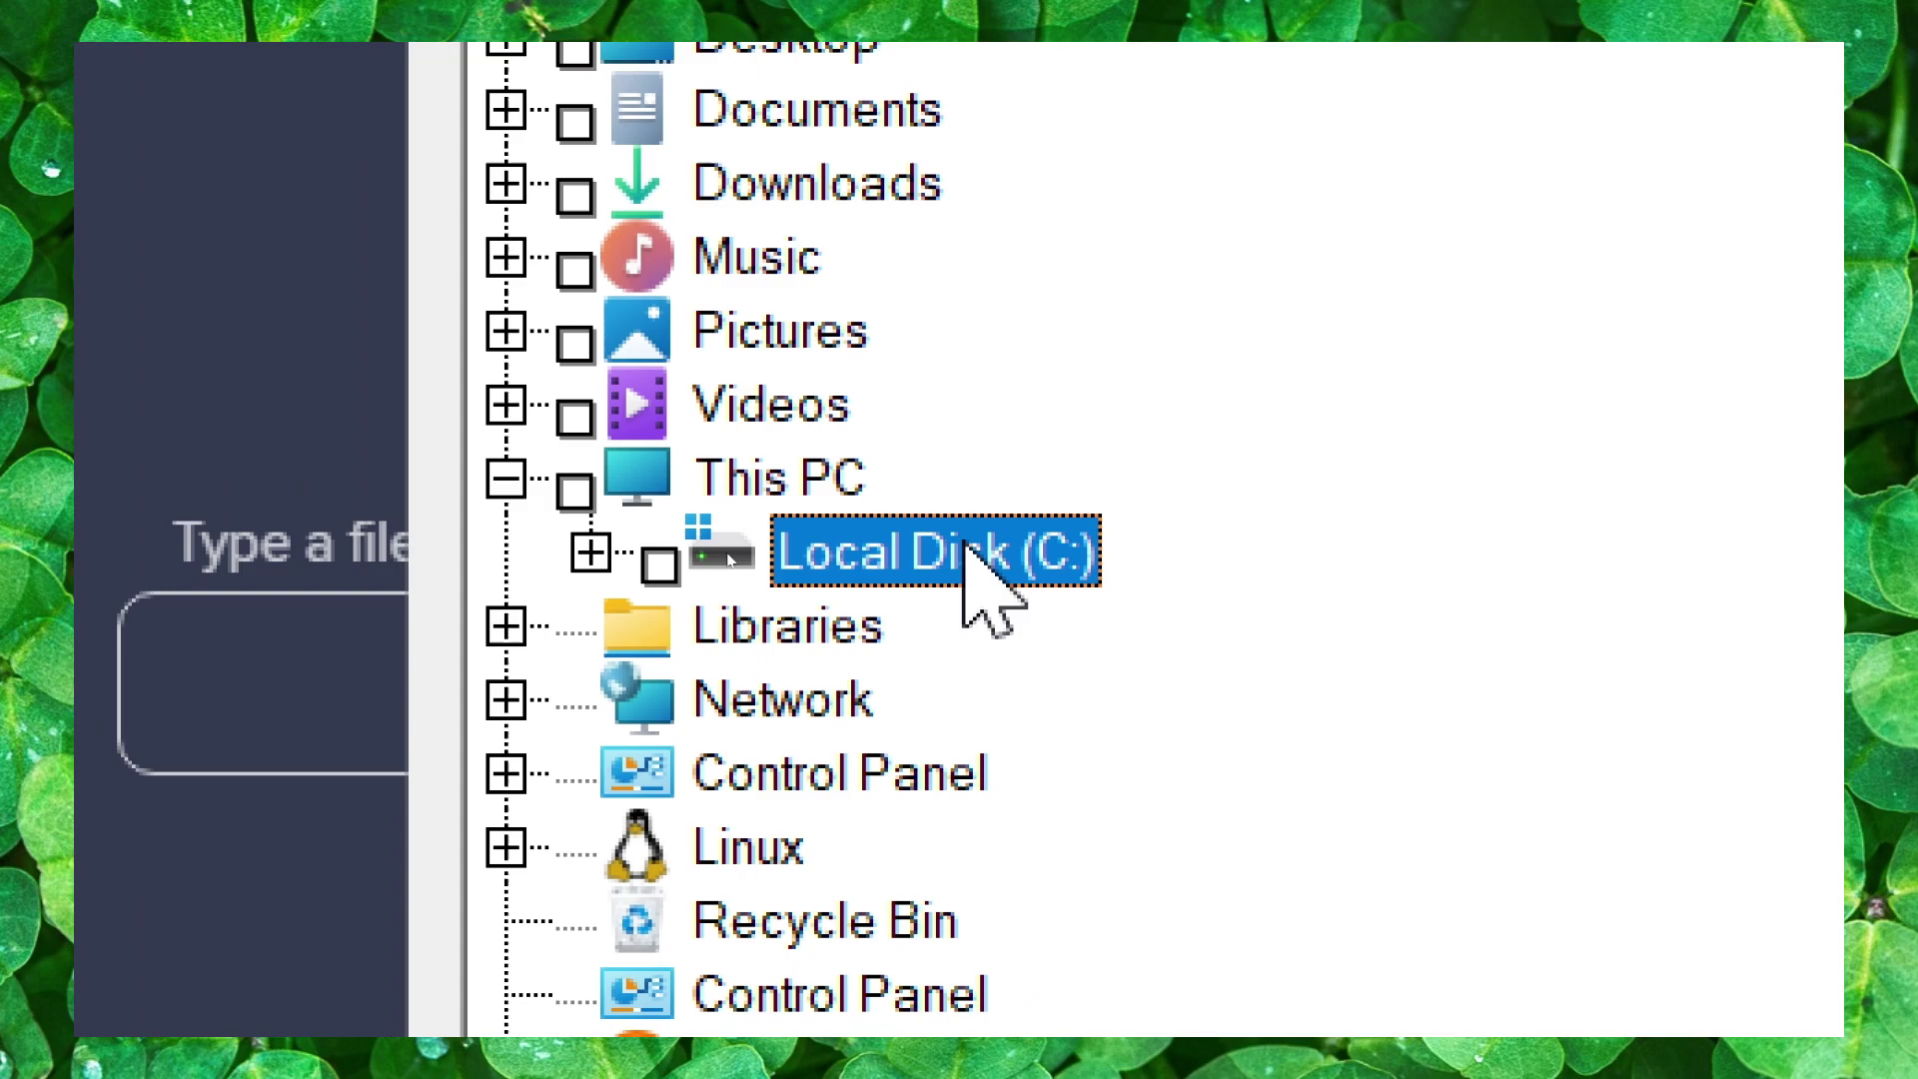
double_click(964, 548)
scroll(990, 577, down, 2)
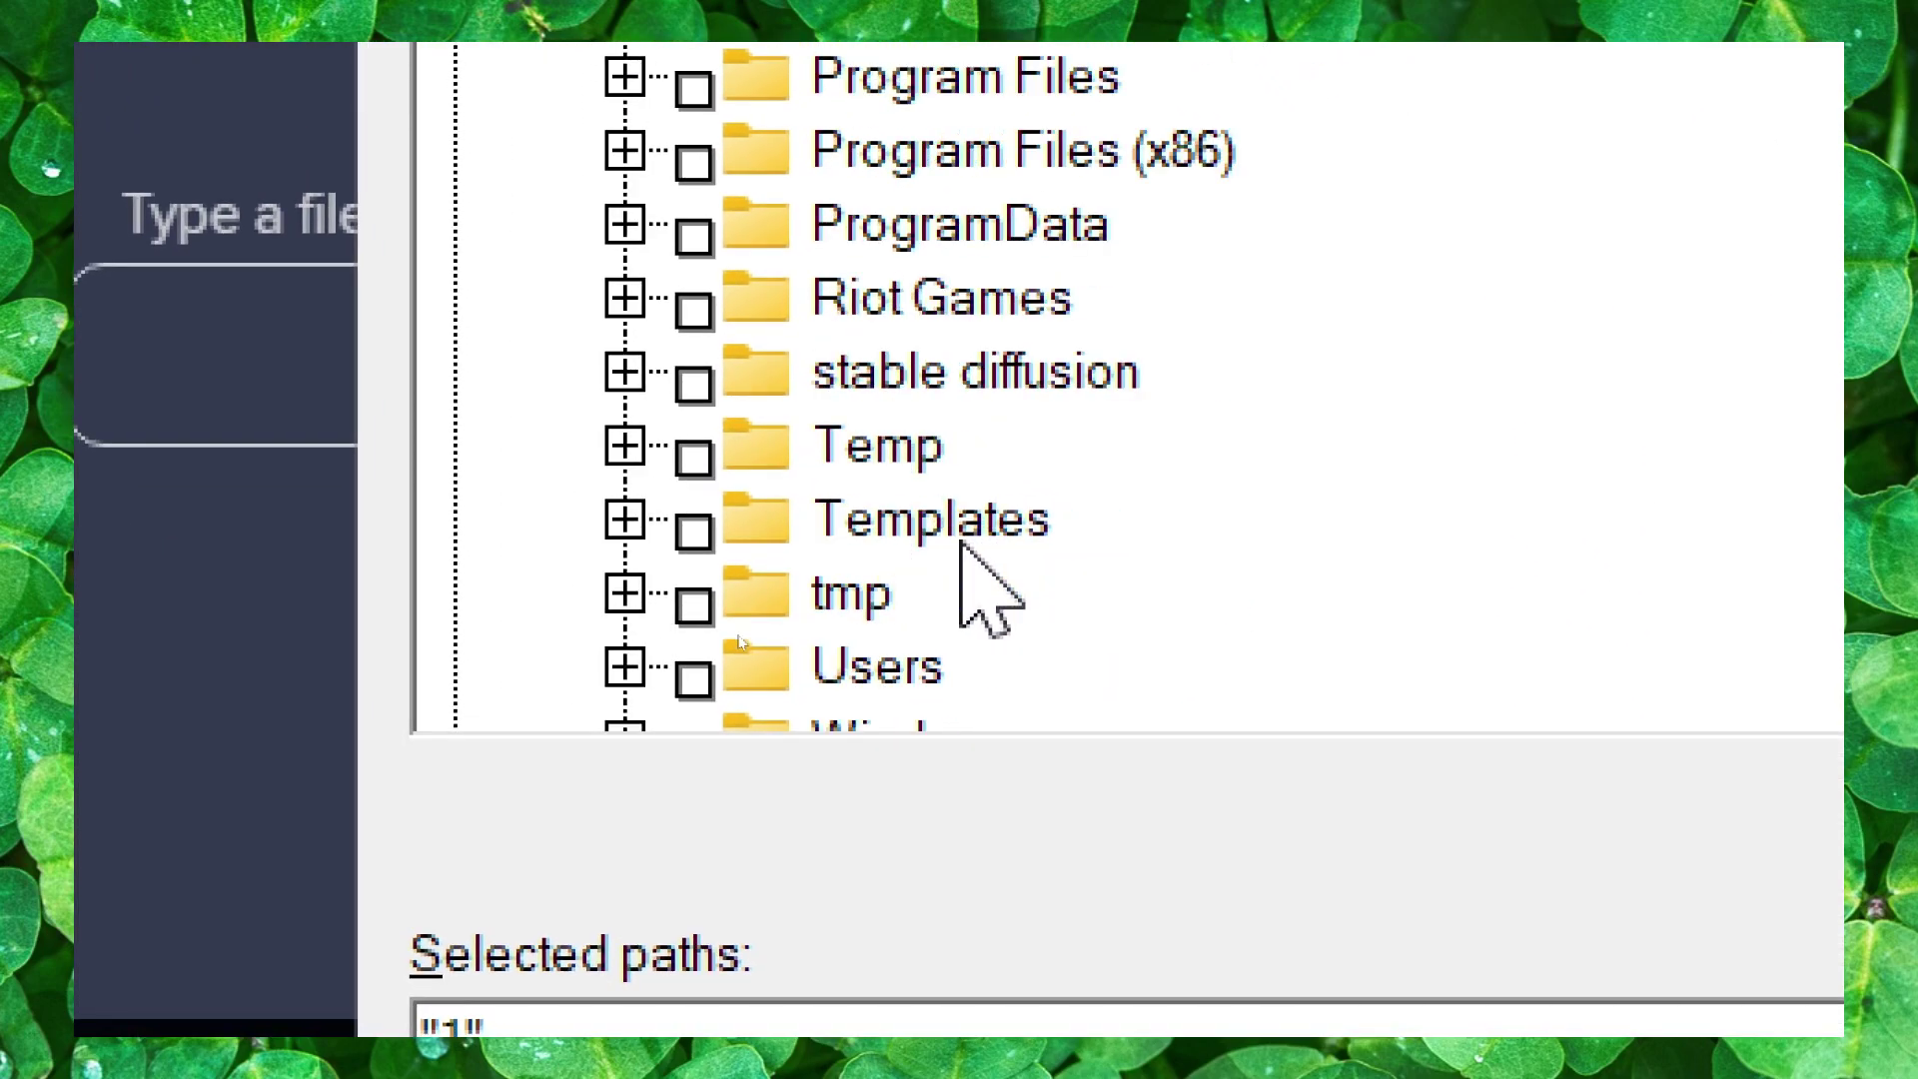
double_click(961, 534)
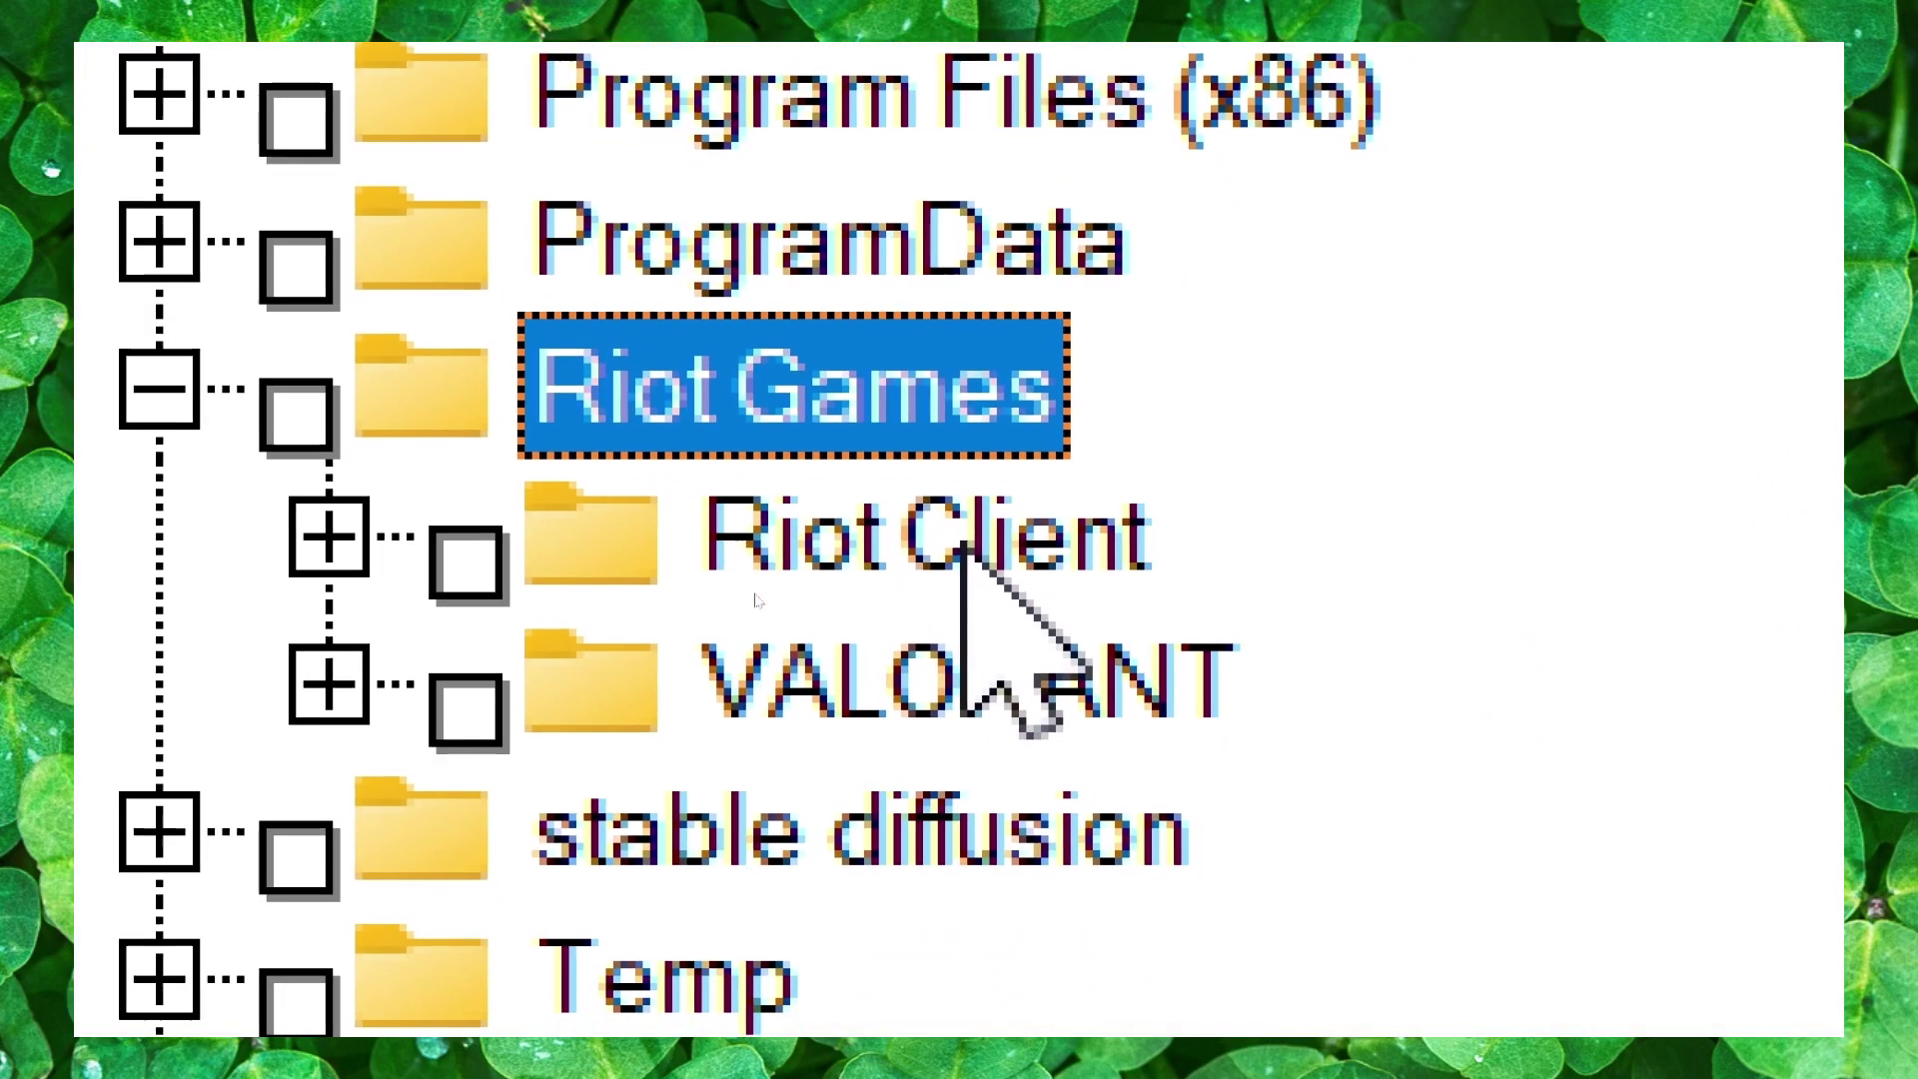
click(964, 550)
double_click(963, 548)
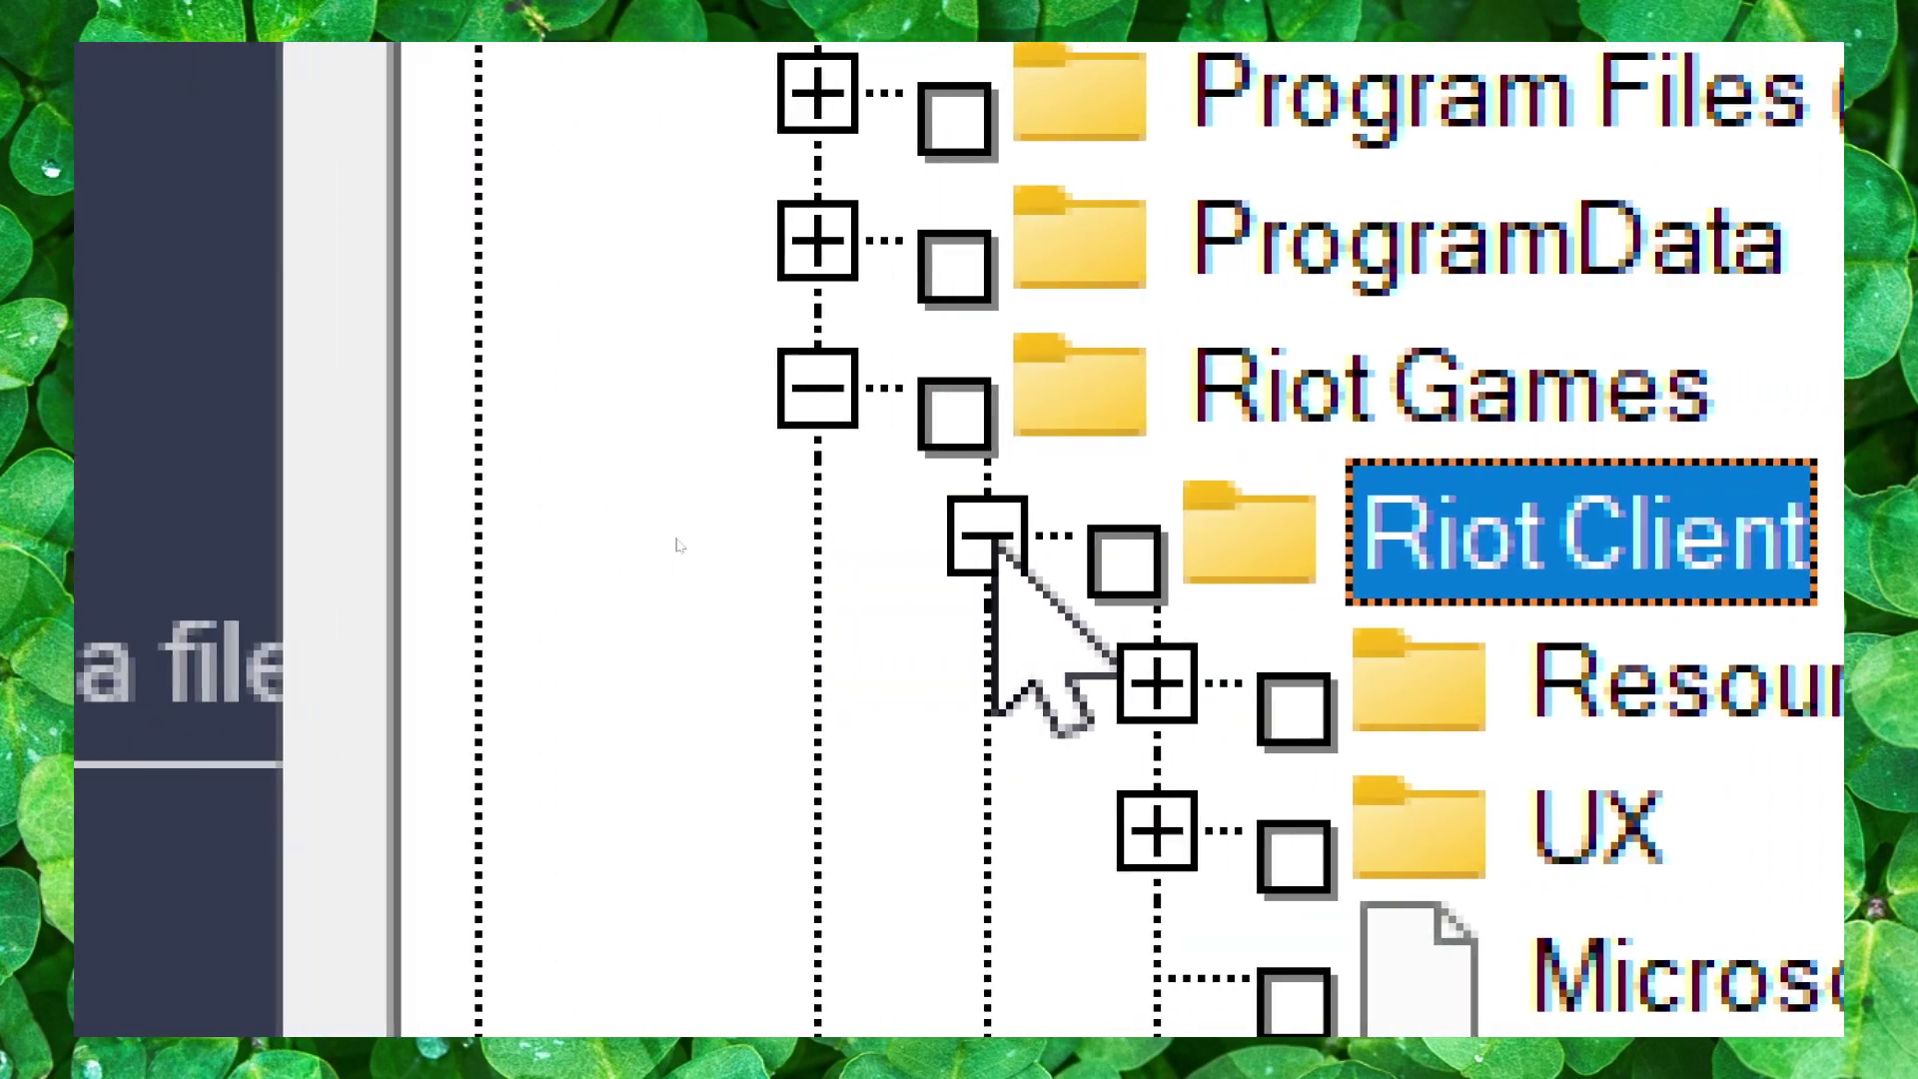
click(990, 528)
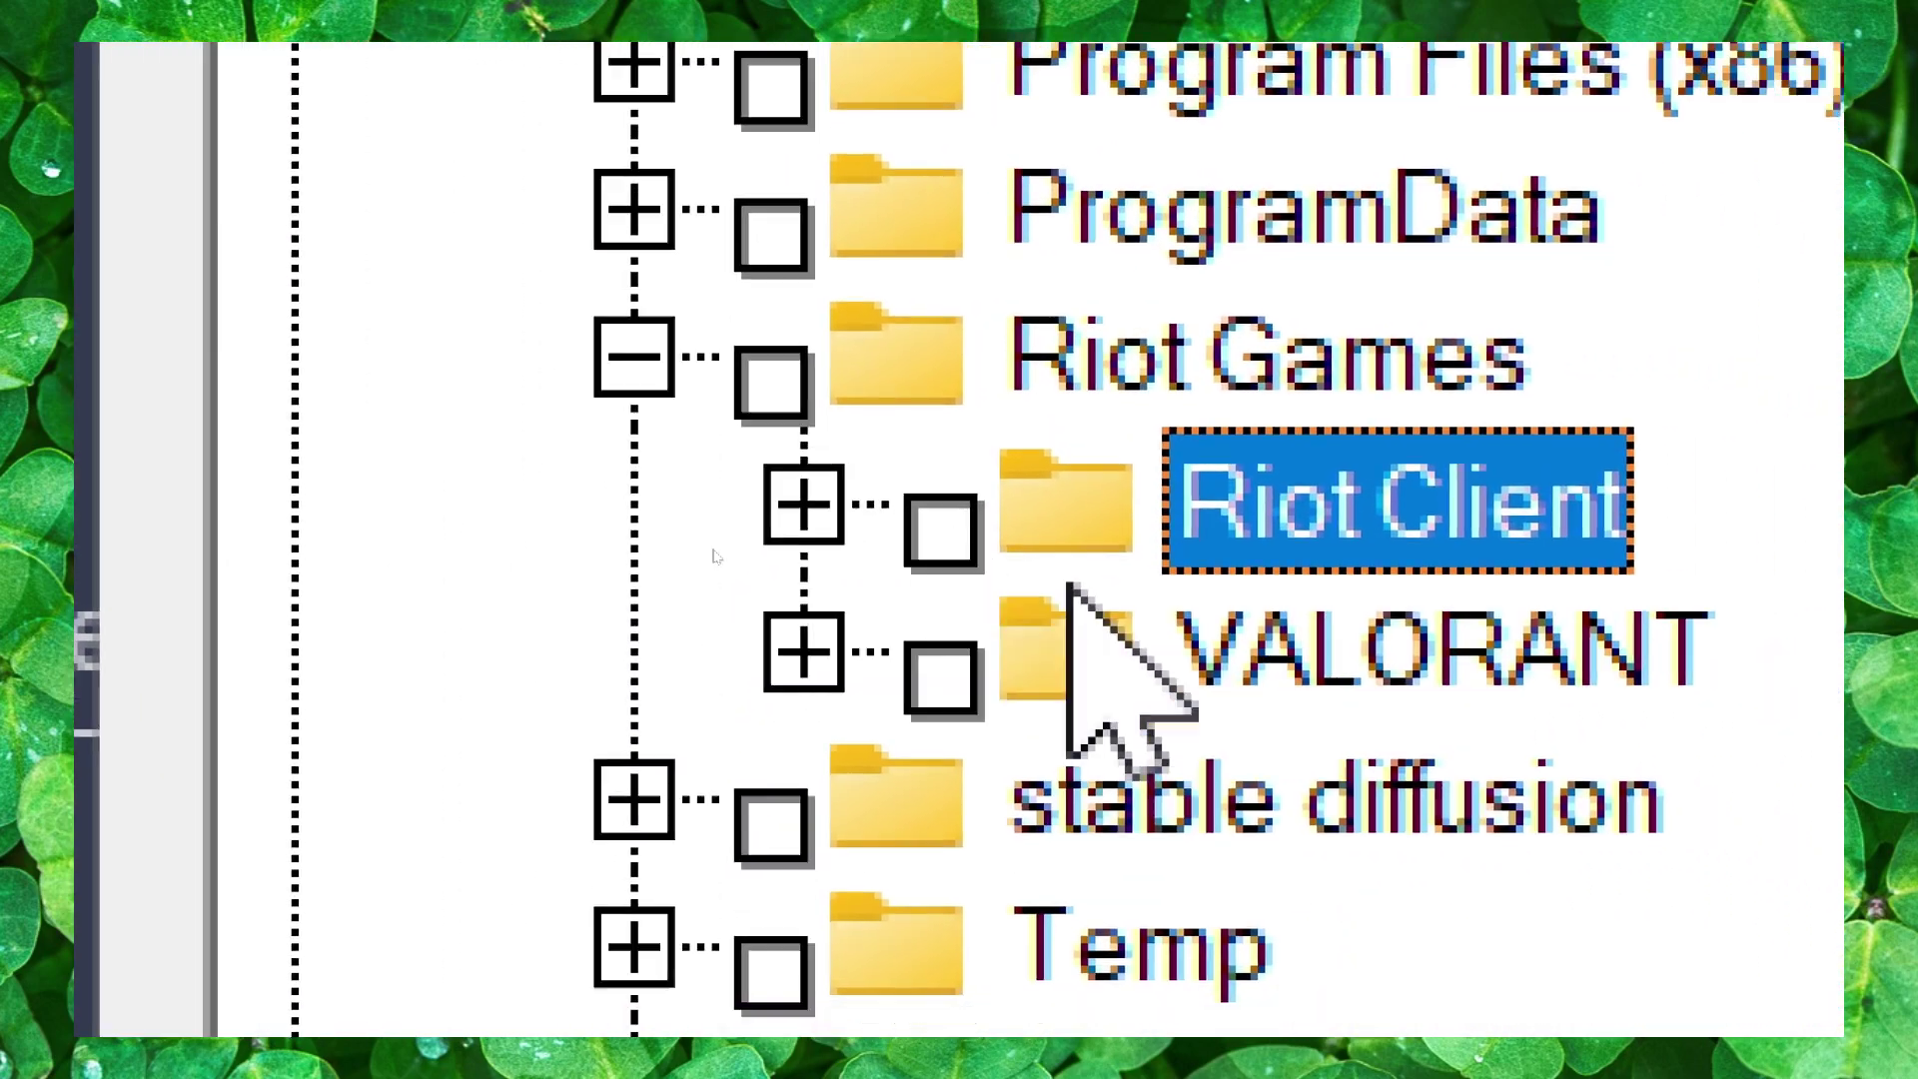
Expand VALORANT > live > Engine > Binaries > Win64 to list its files.
double_click(1080, 555)
double_click(959, 543)
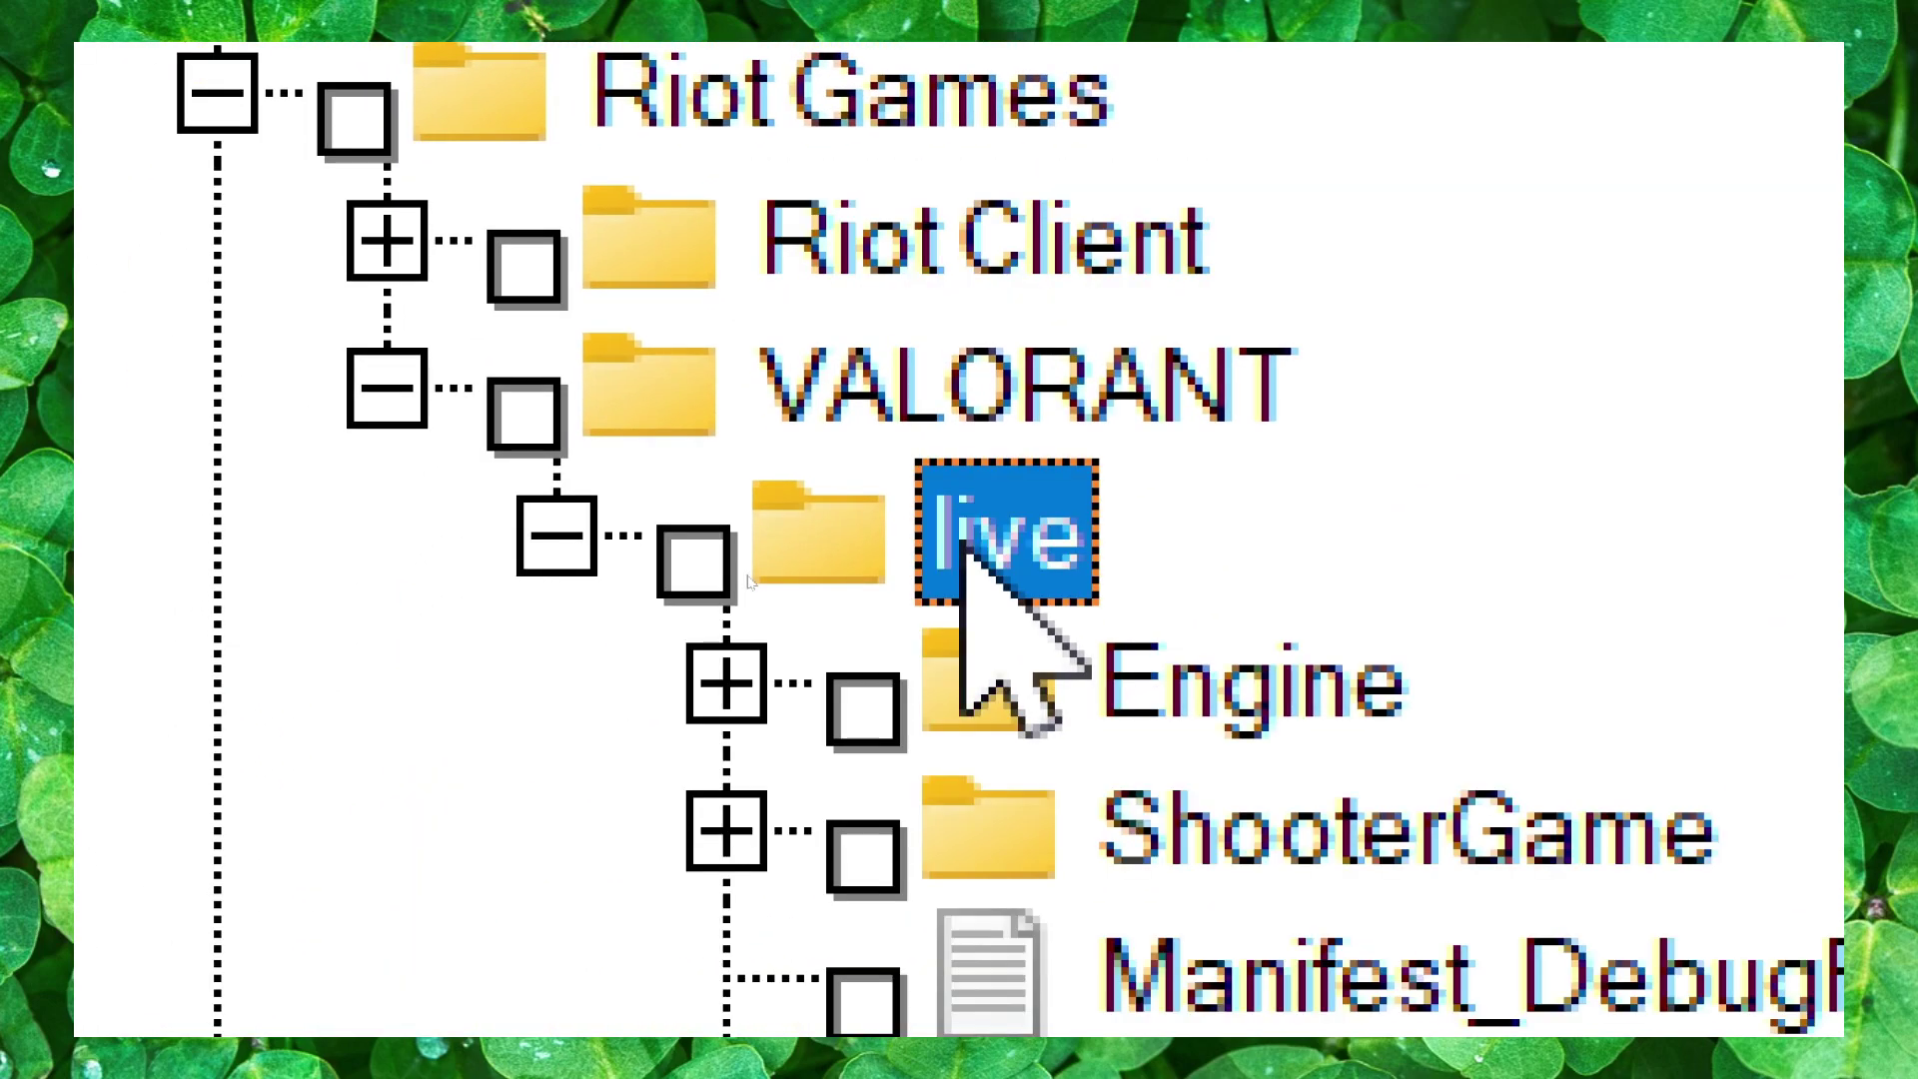
double_click(964, 548)
double_click(964, 549)
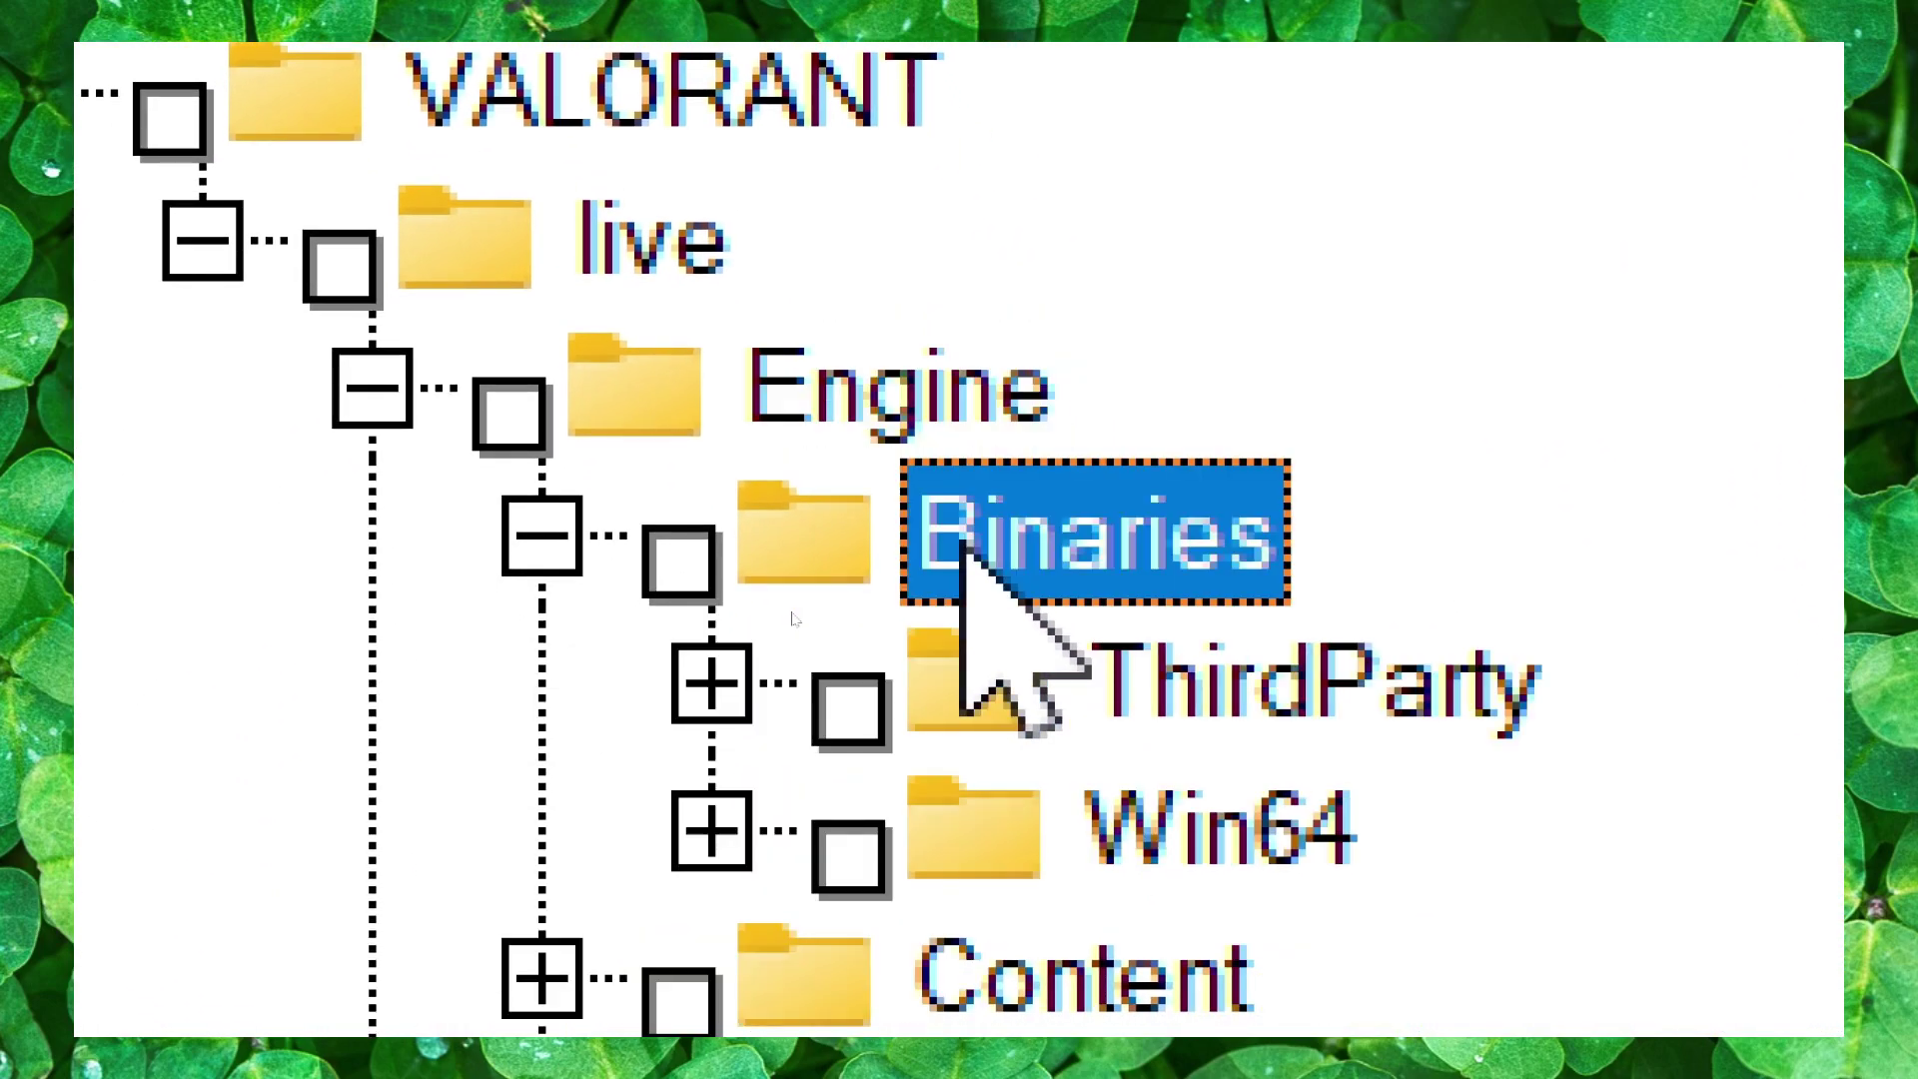
click(967, 562)
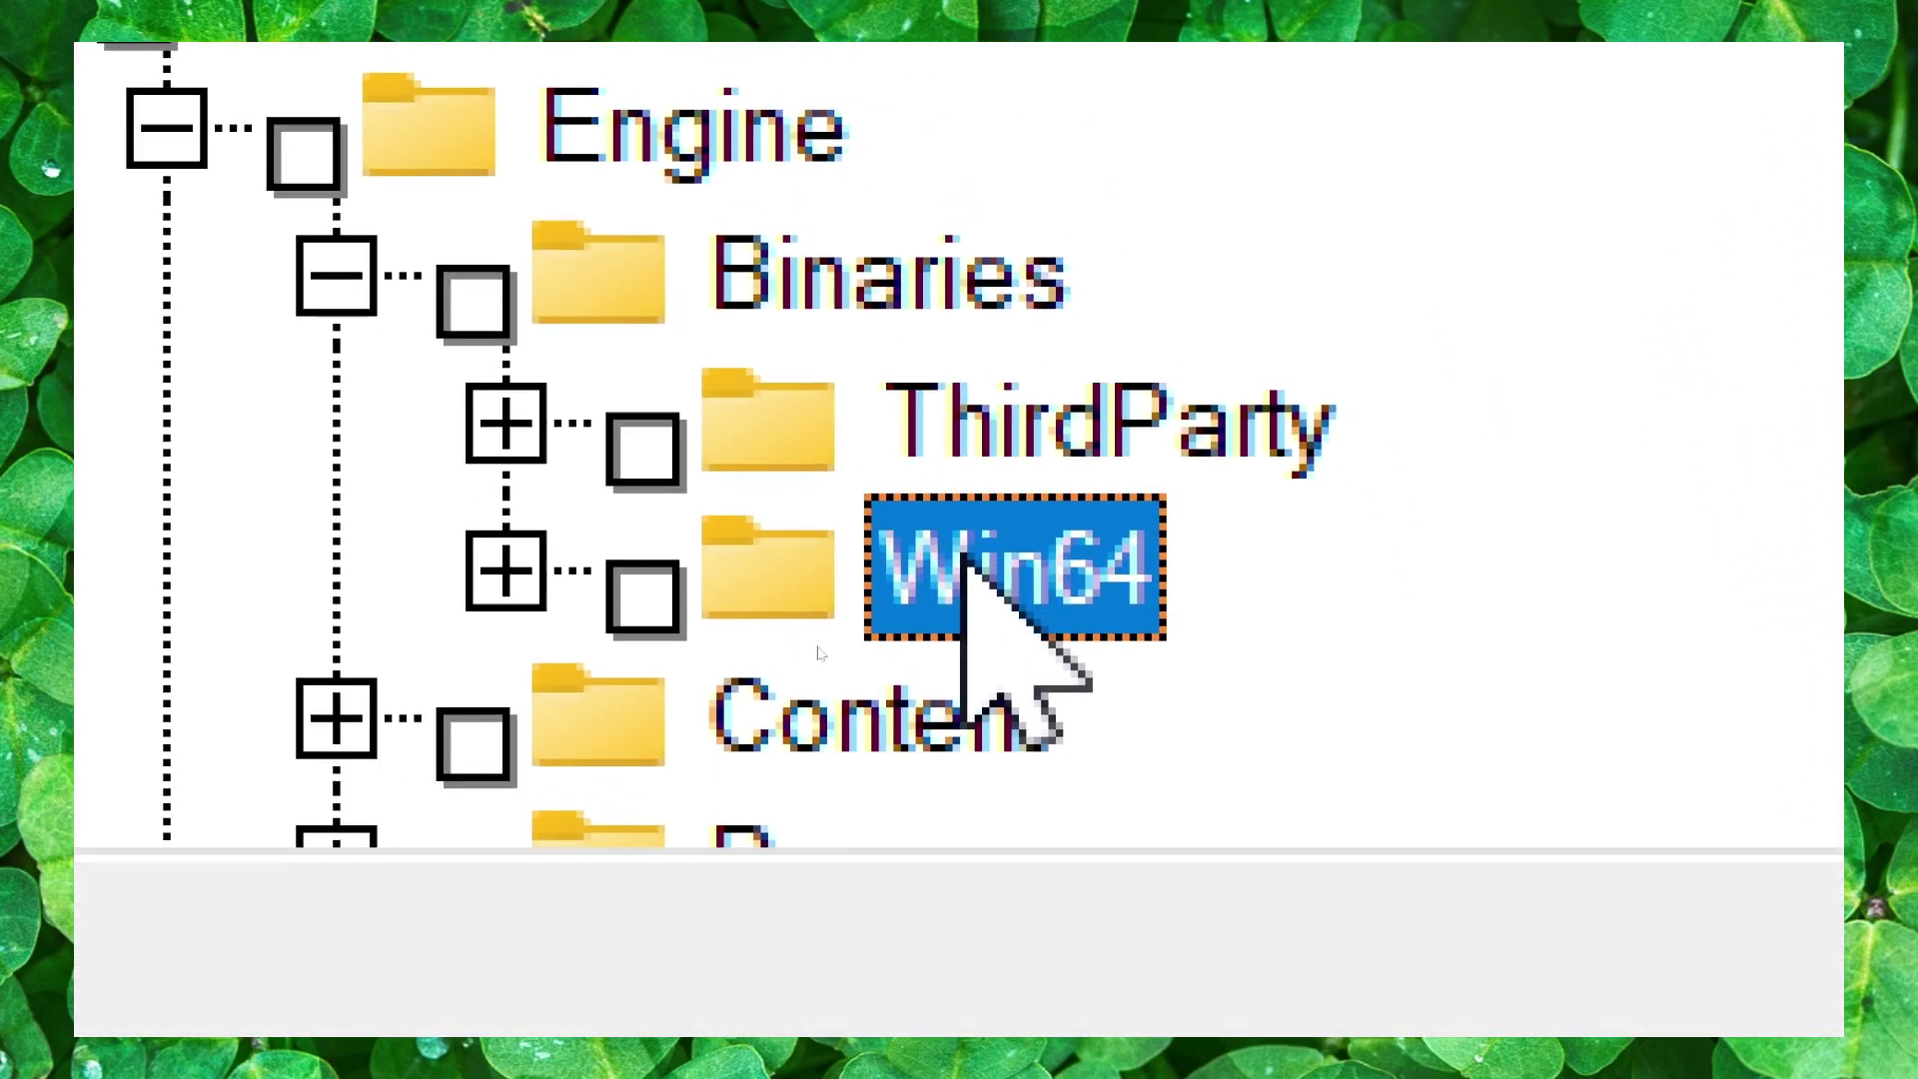
double_click(1110, 423)
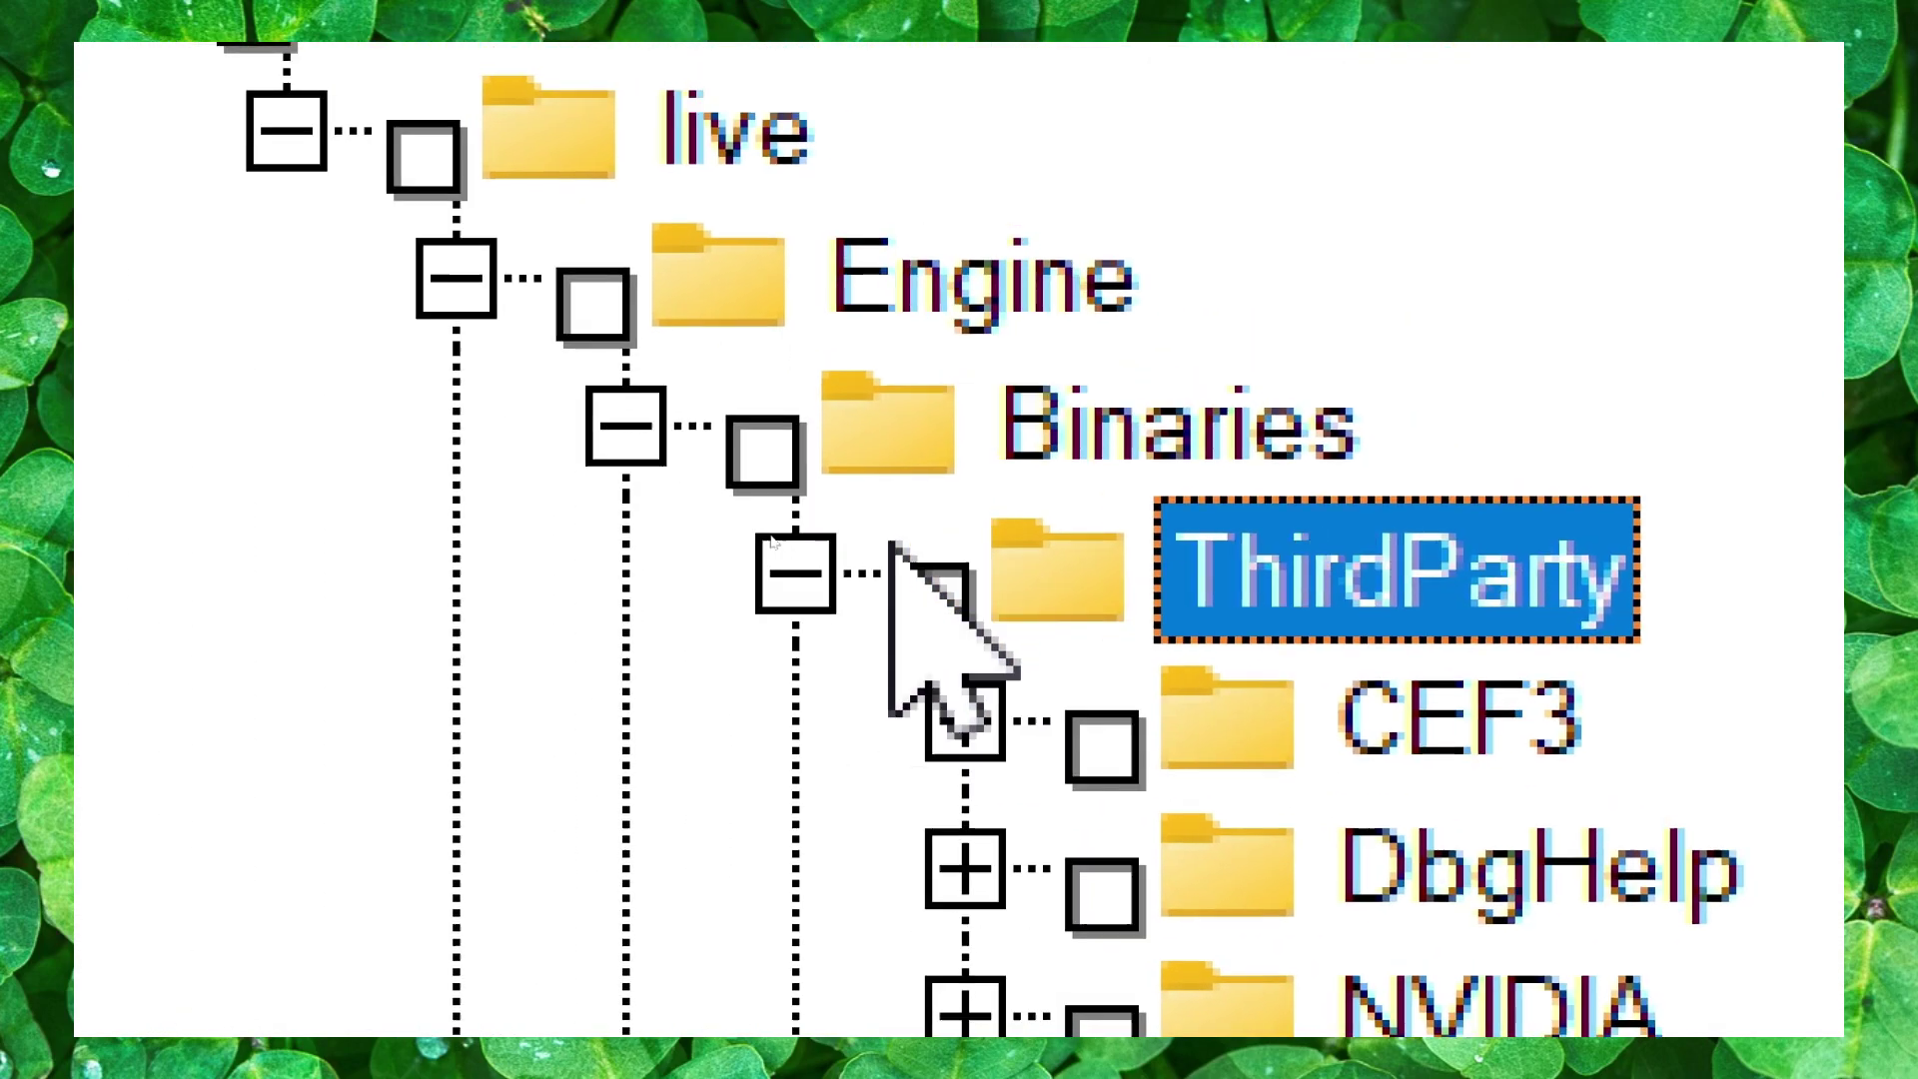
click(950, 517)
double_click(974, 599)
scroll(990, 569, down, 3)
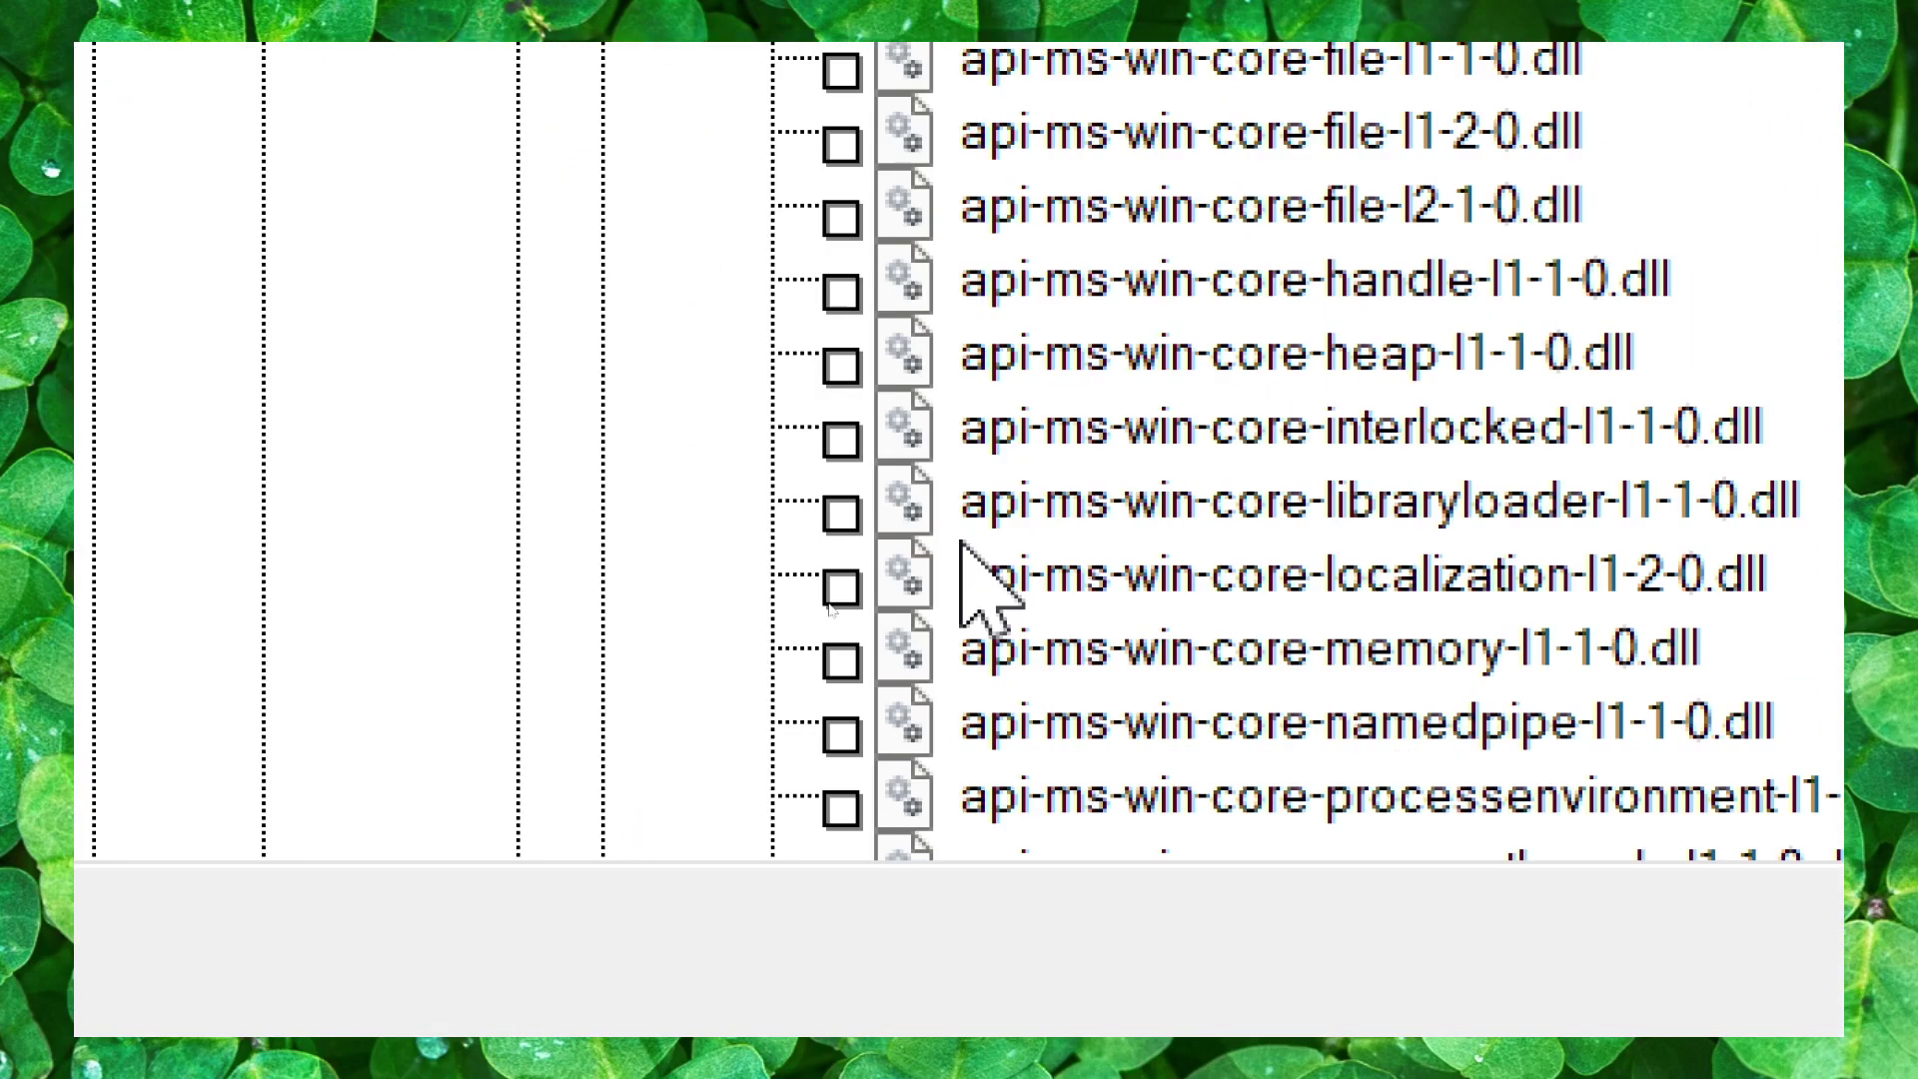
scroll(967, 562, down, 1)
scroll(967, 561, down, 5)
scroll(967, 562, down, 5)
scroll(967, 561, down, 2)
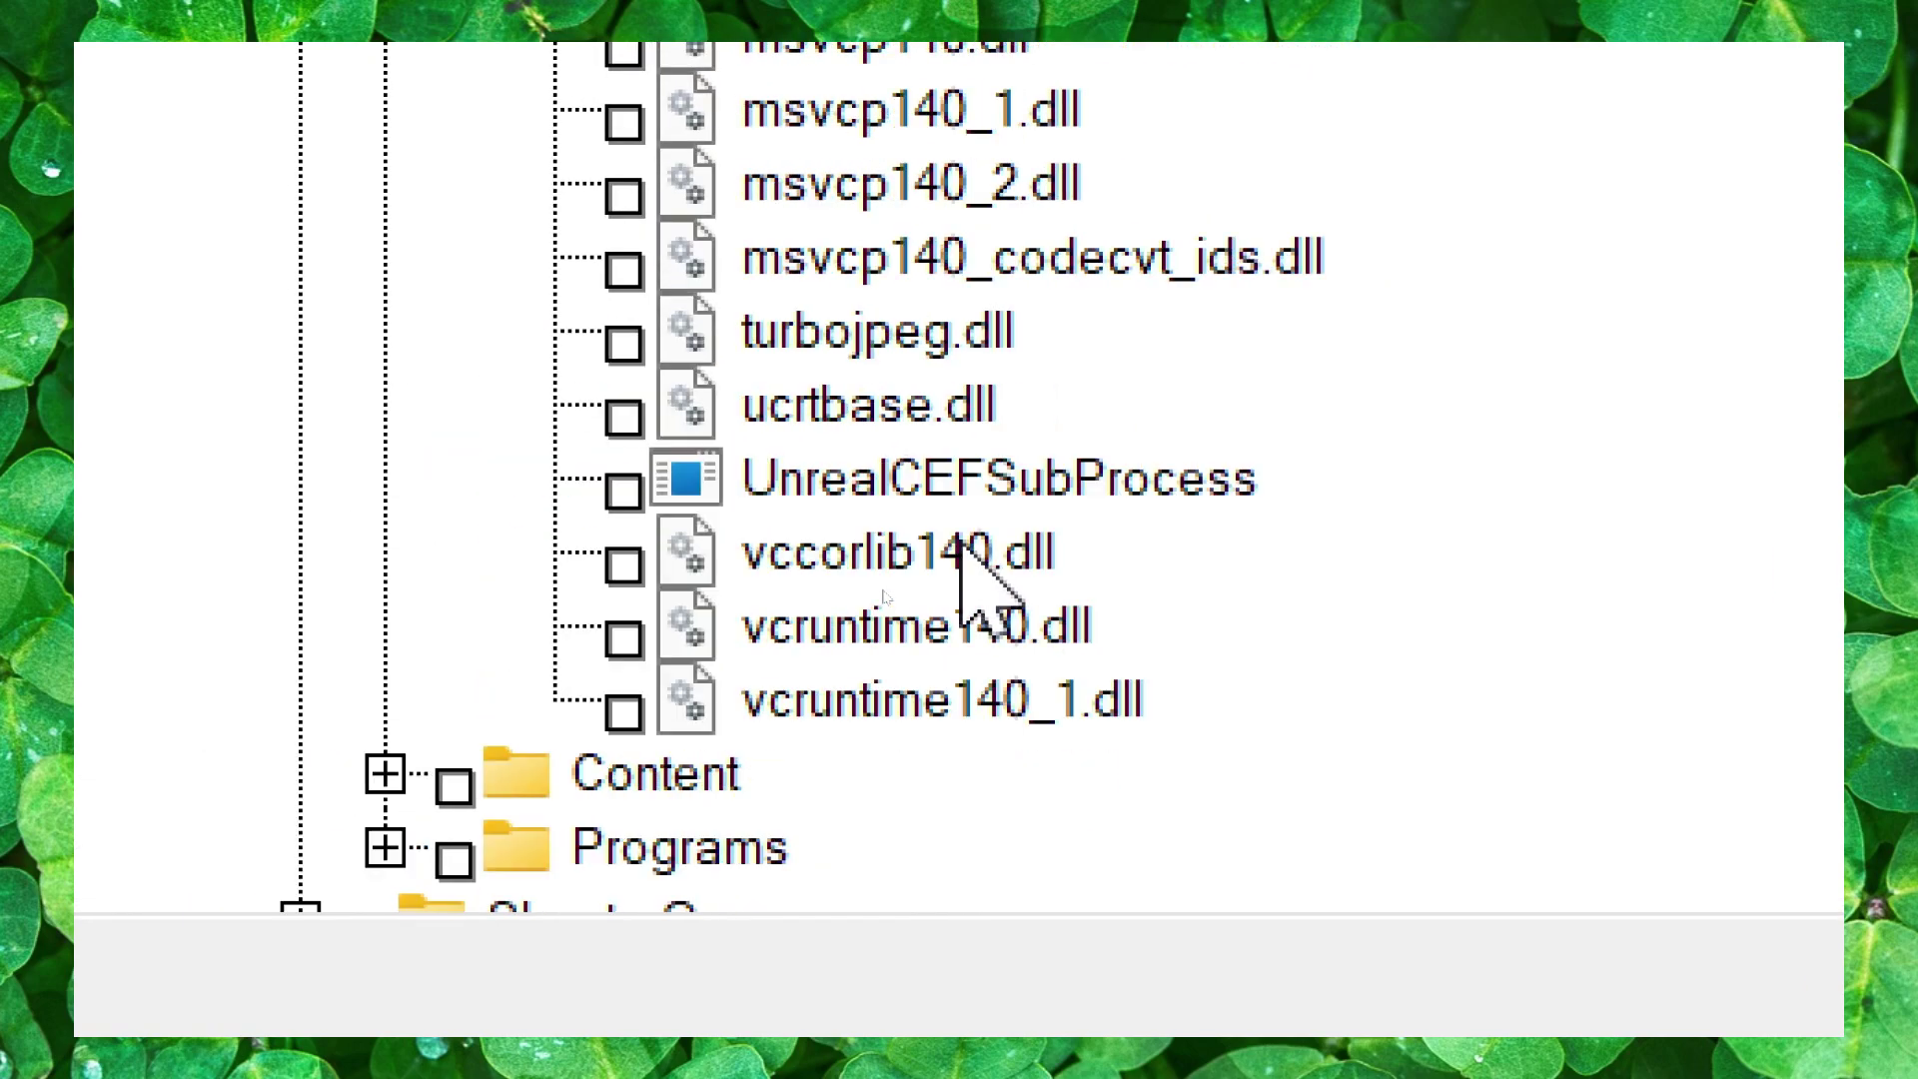
Tick UnrealCEFSubProcess, save it as an exception, and close settings to the status screen.
click(667, 507)
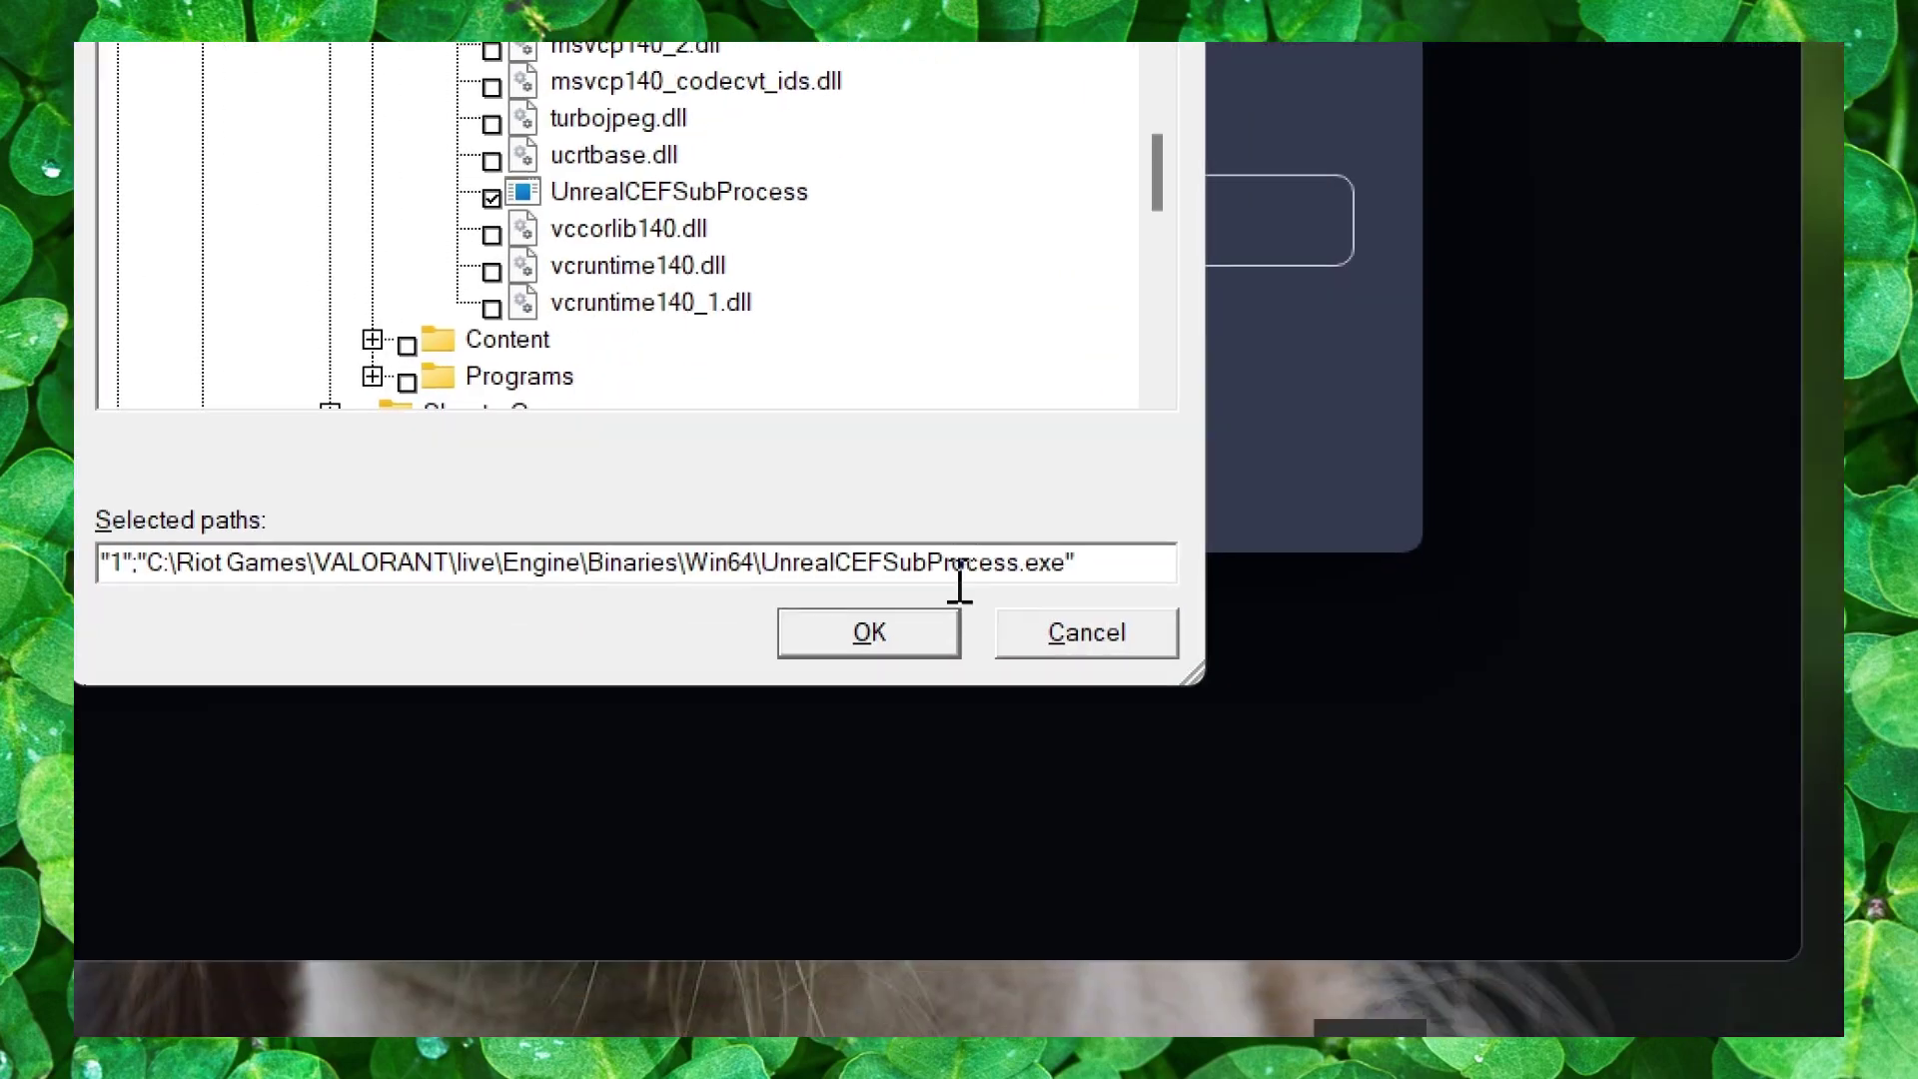
click(930, 622)
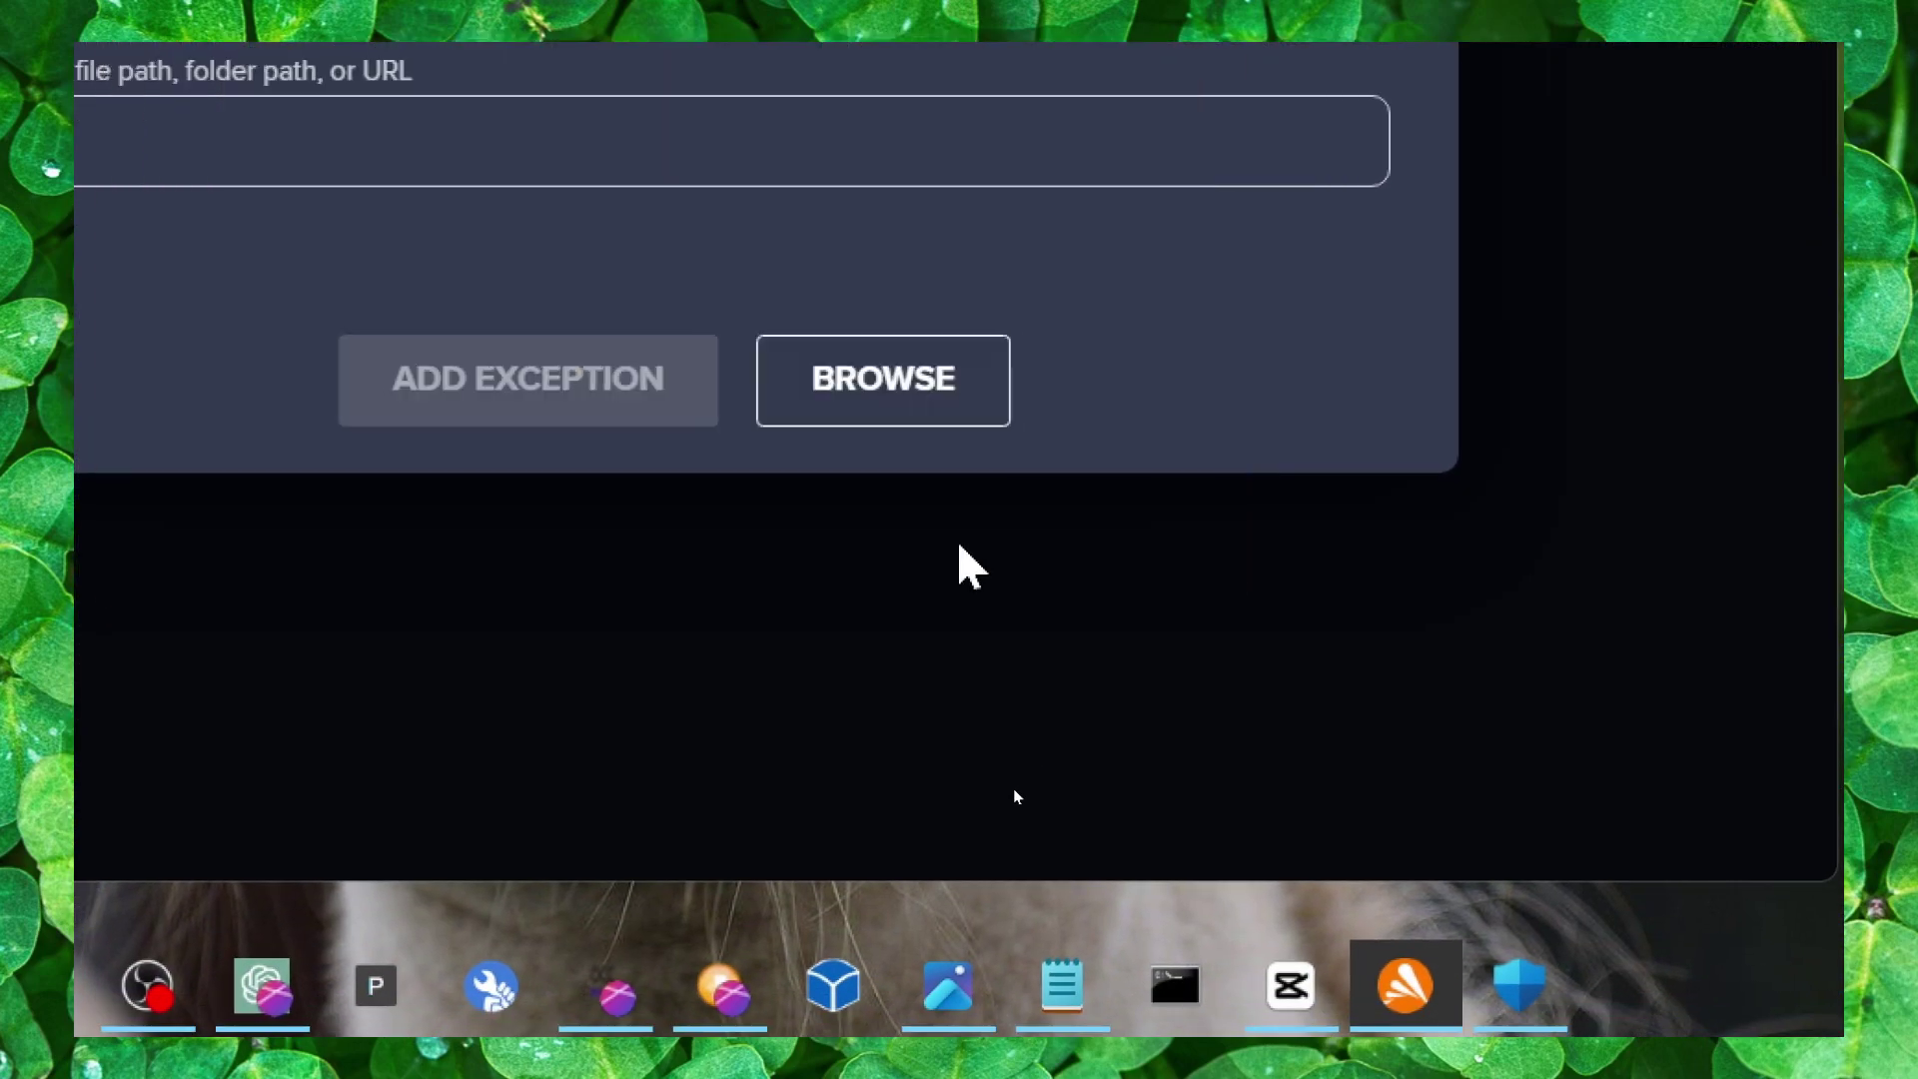
click(578, 376)
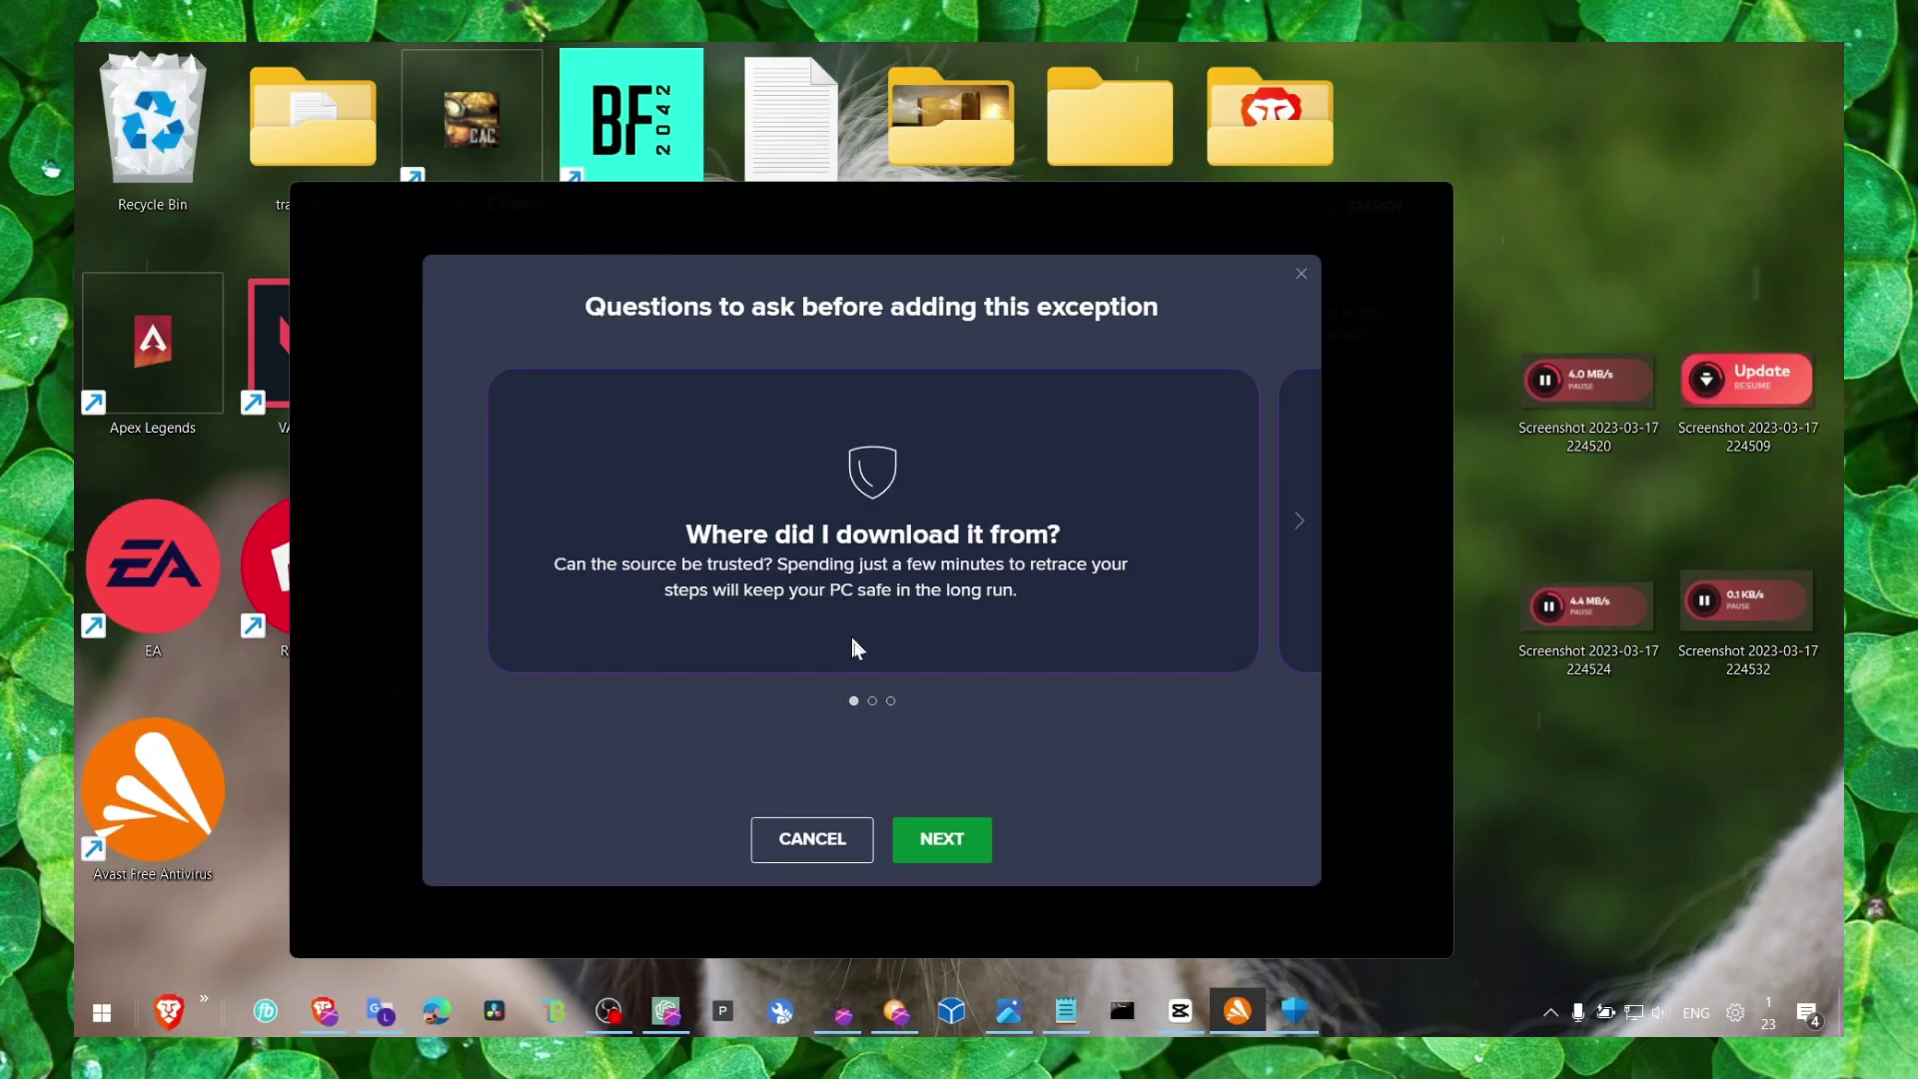
click(938, 840)
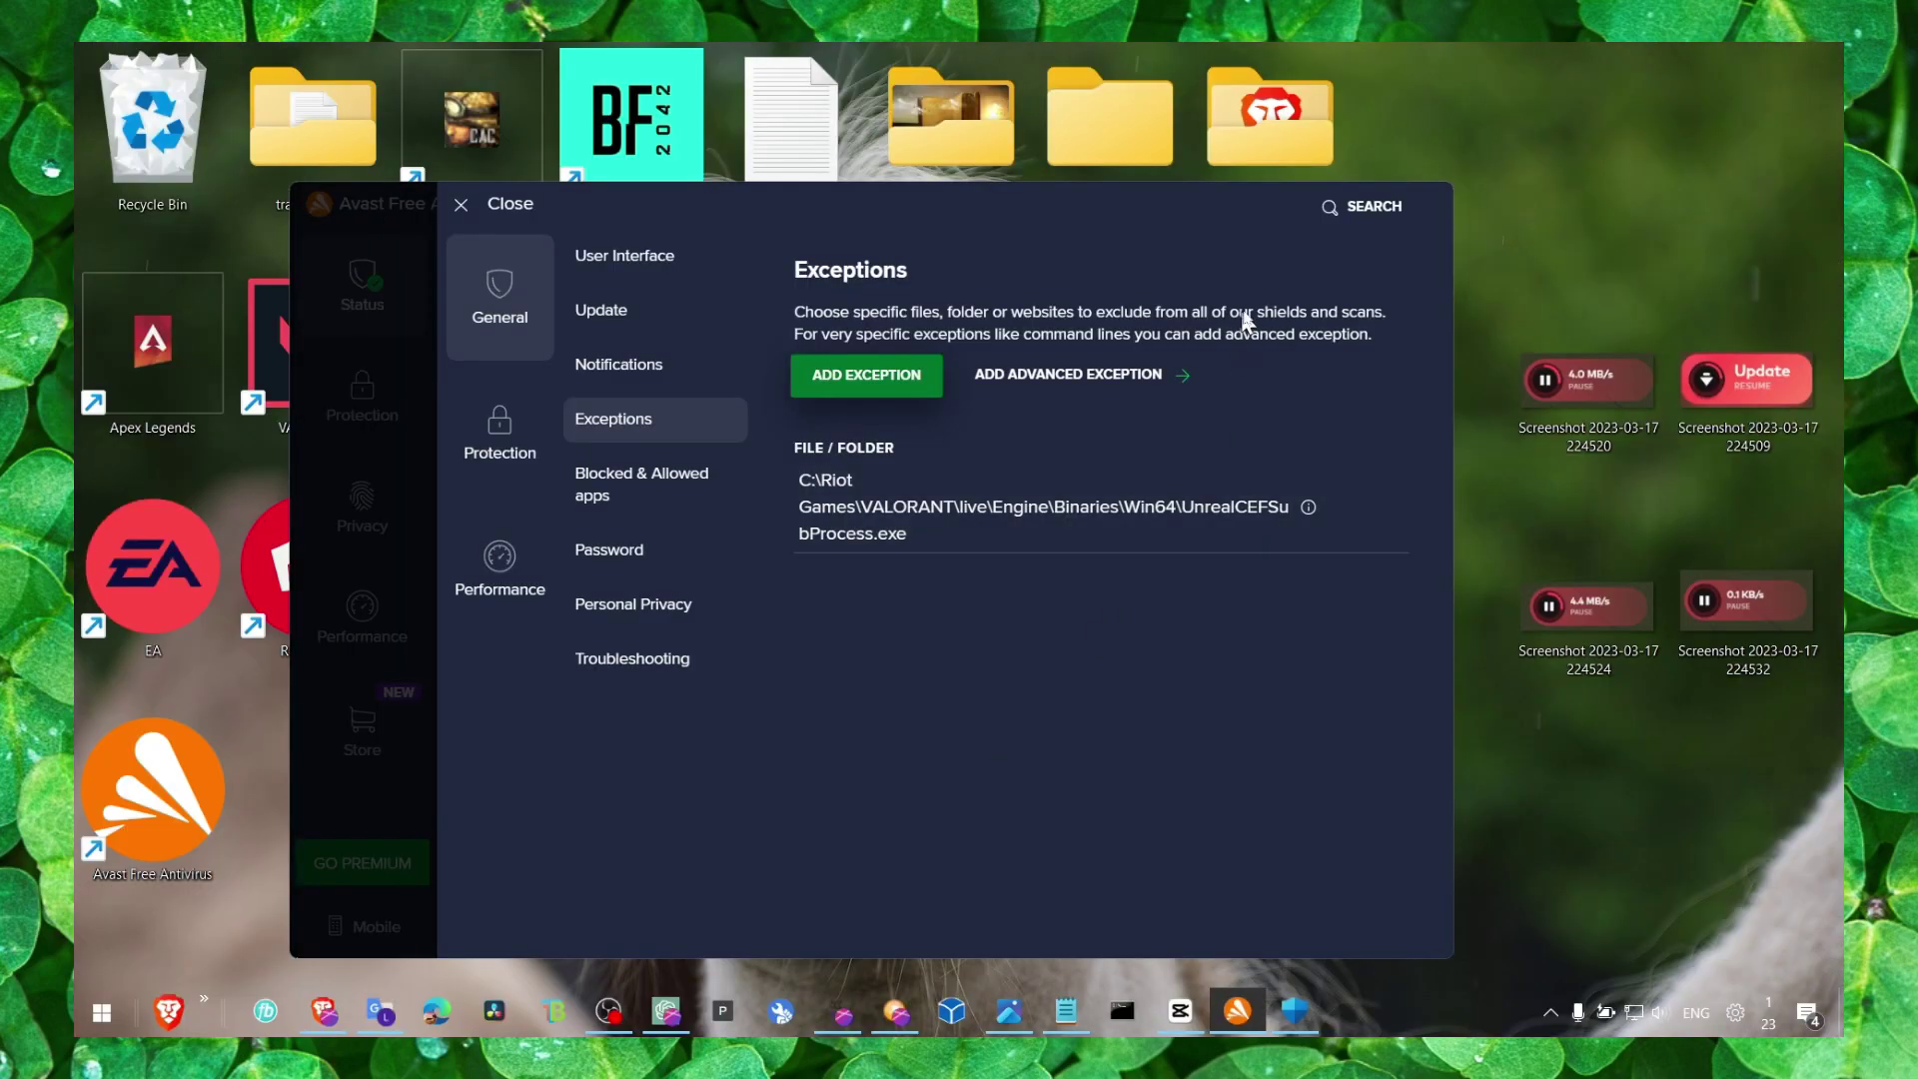
click(494, 204)
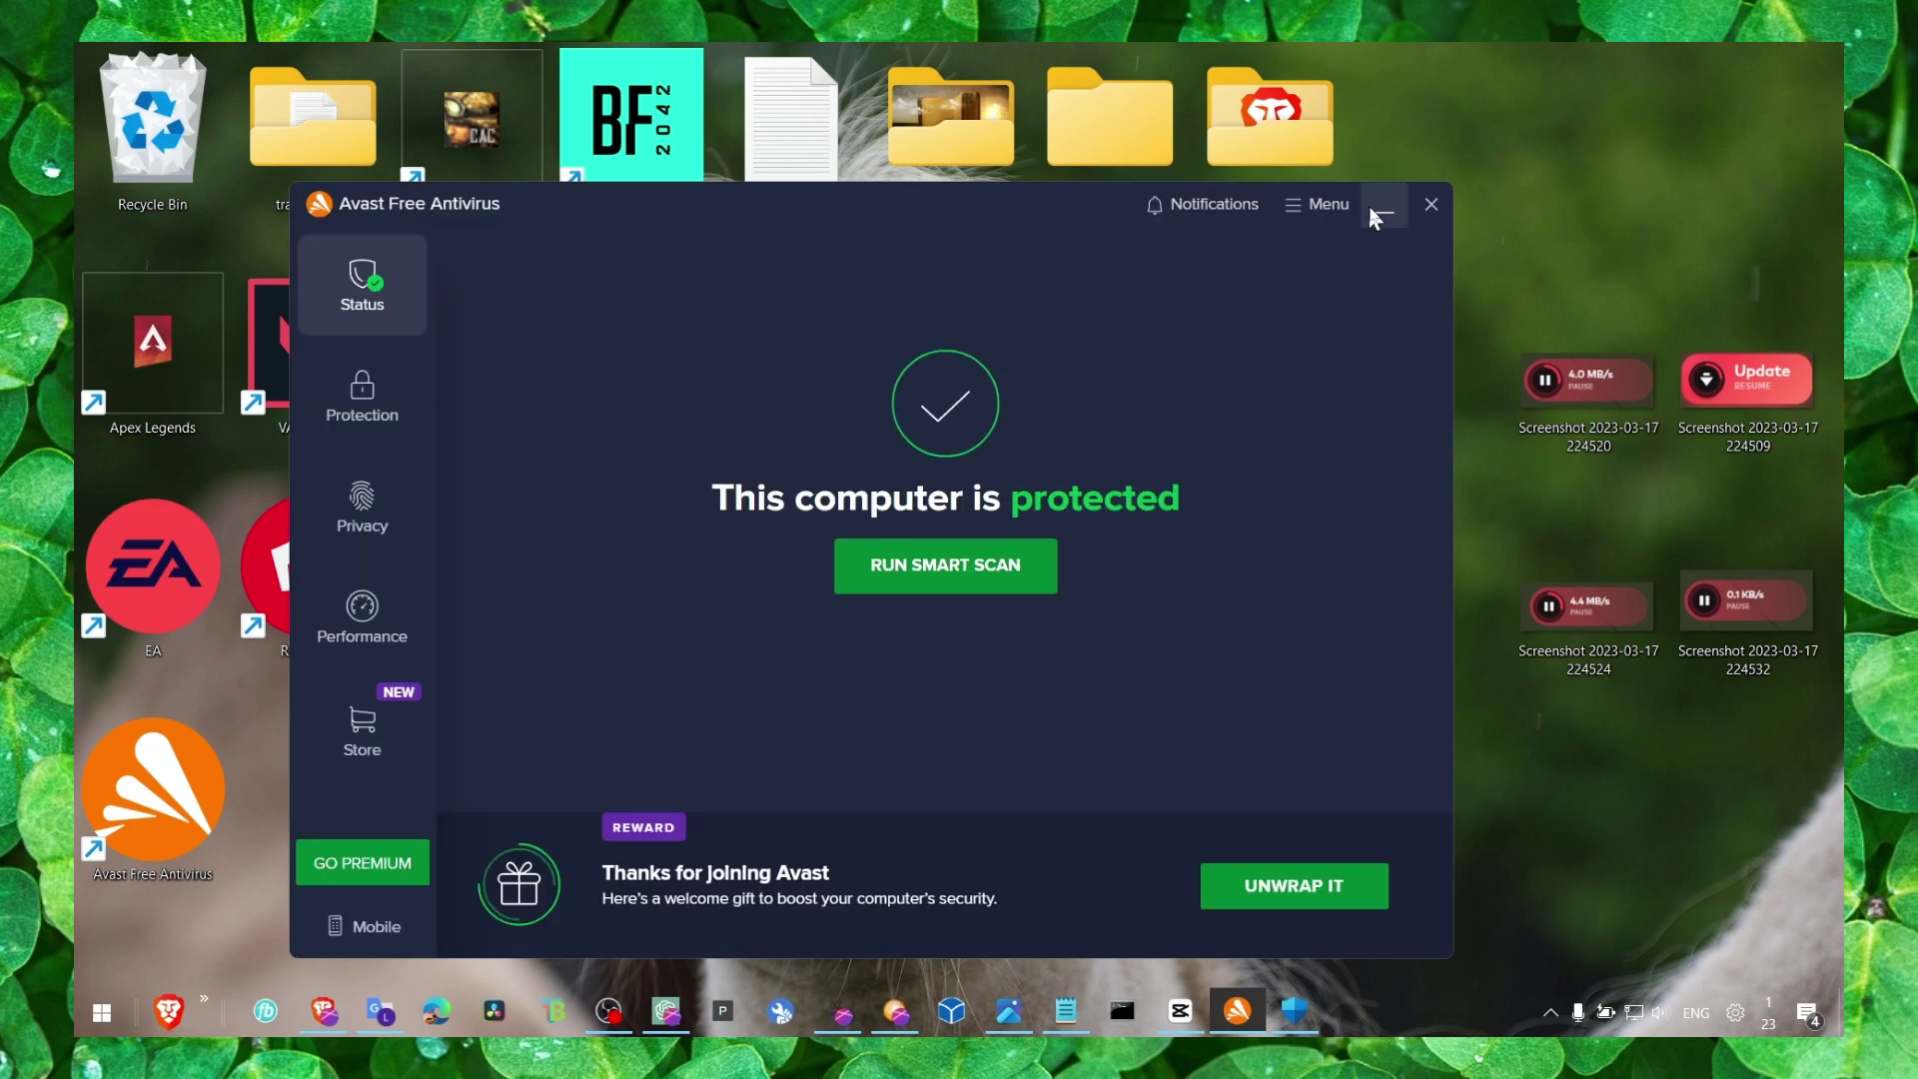
click(1379, 212)
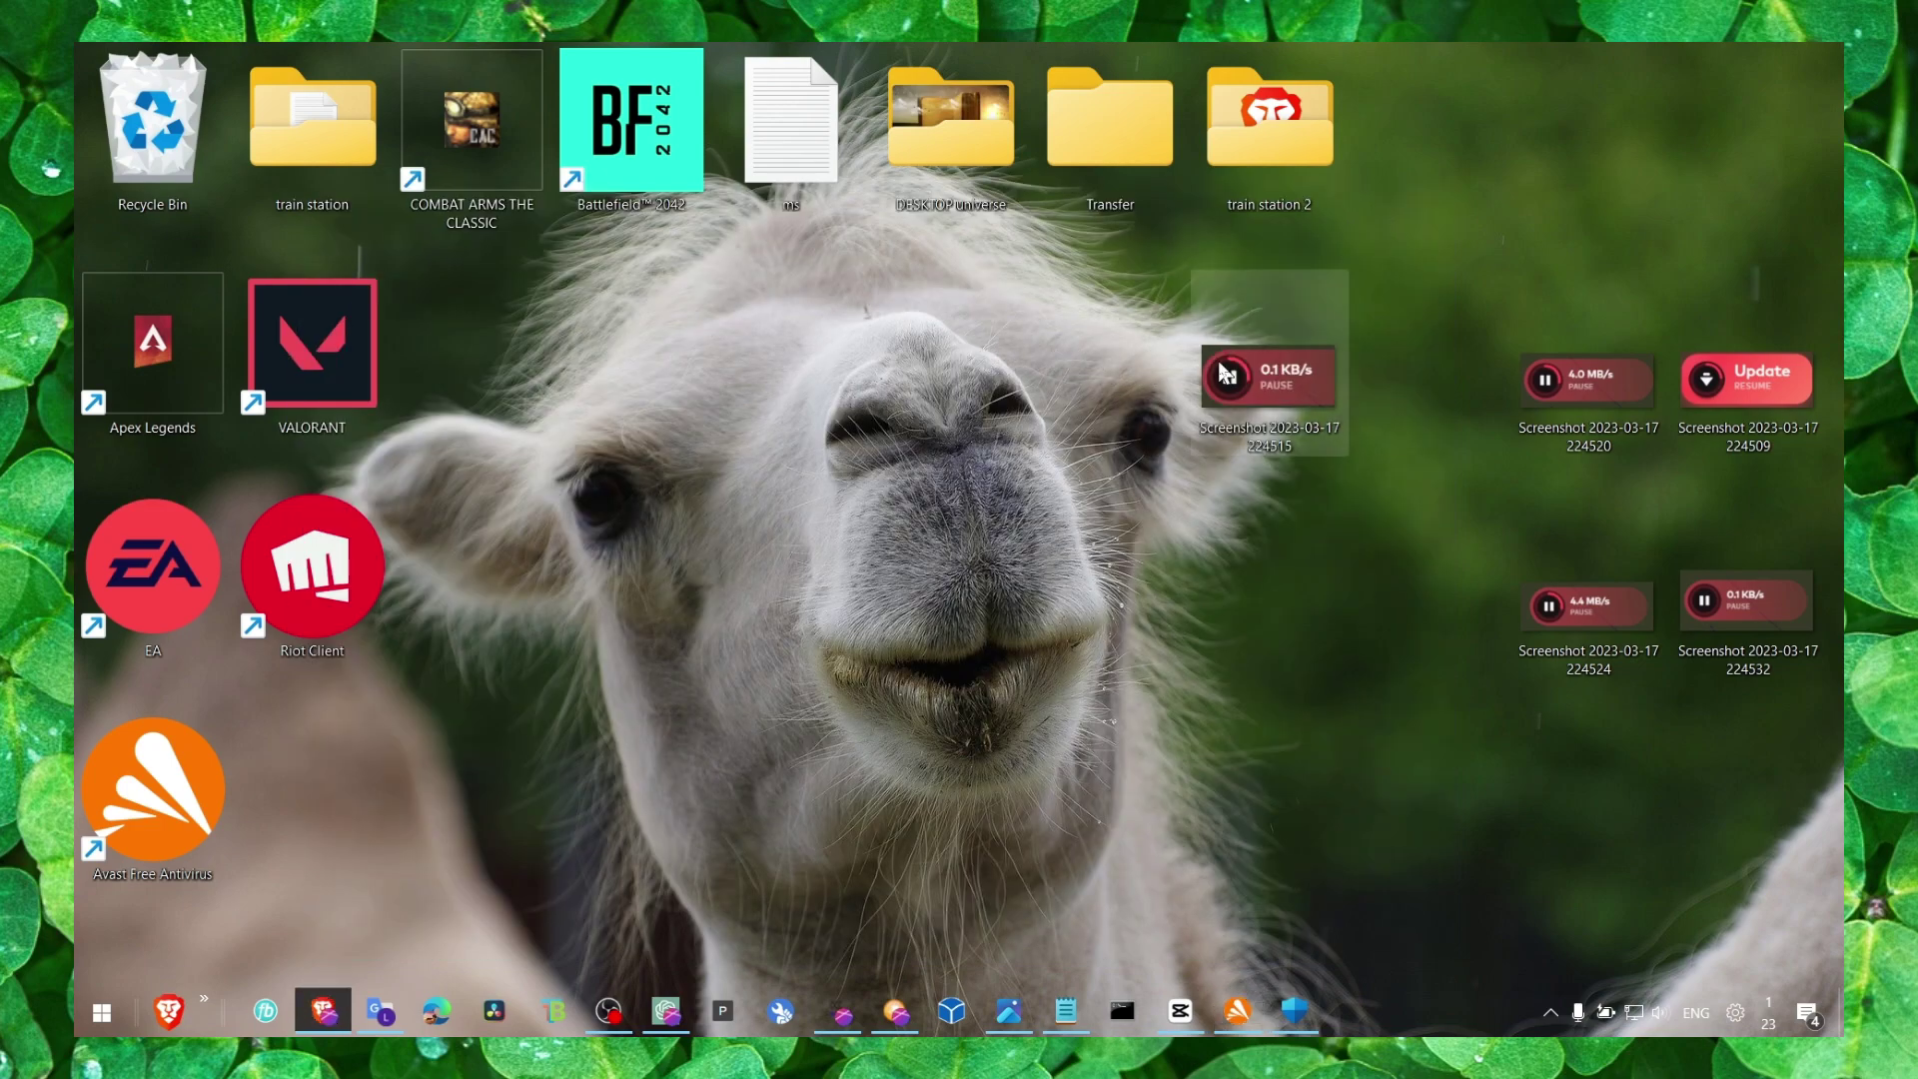
click(1550, 1013)
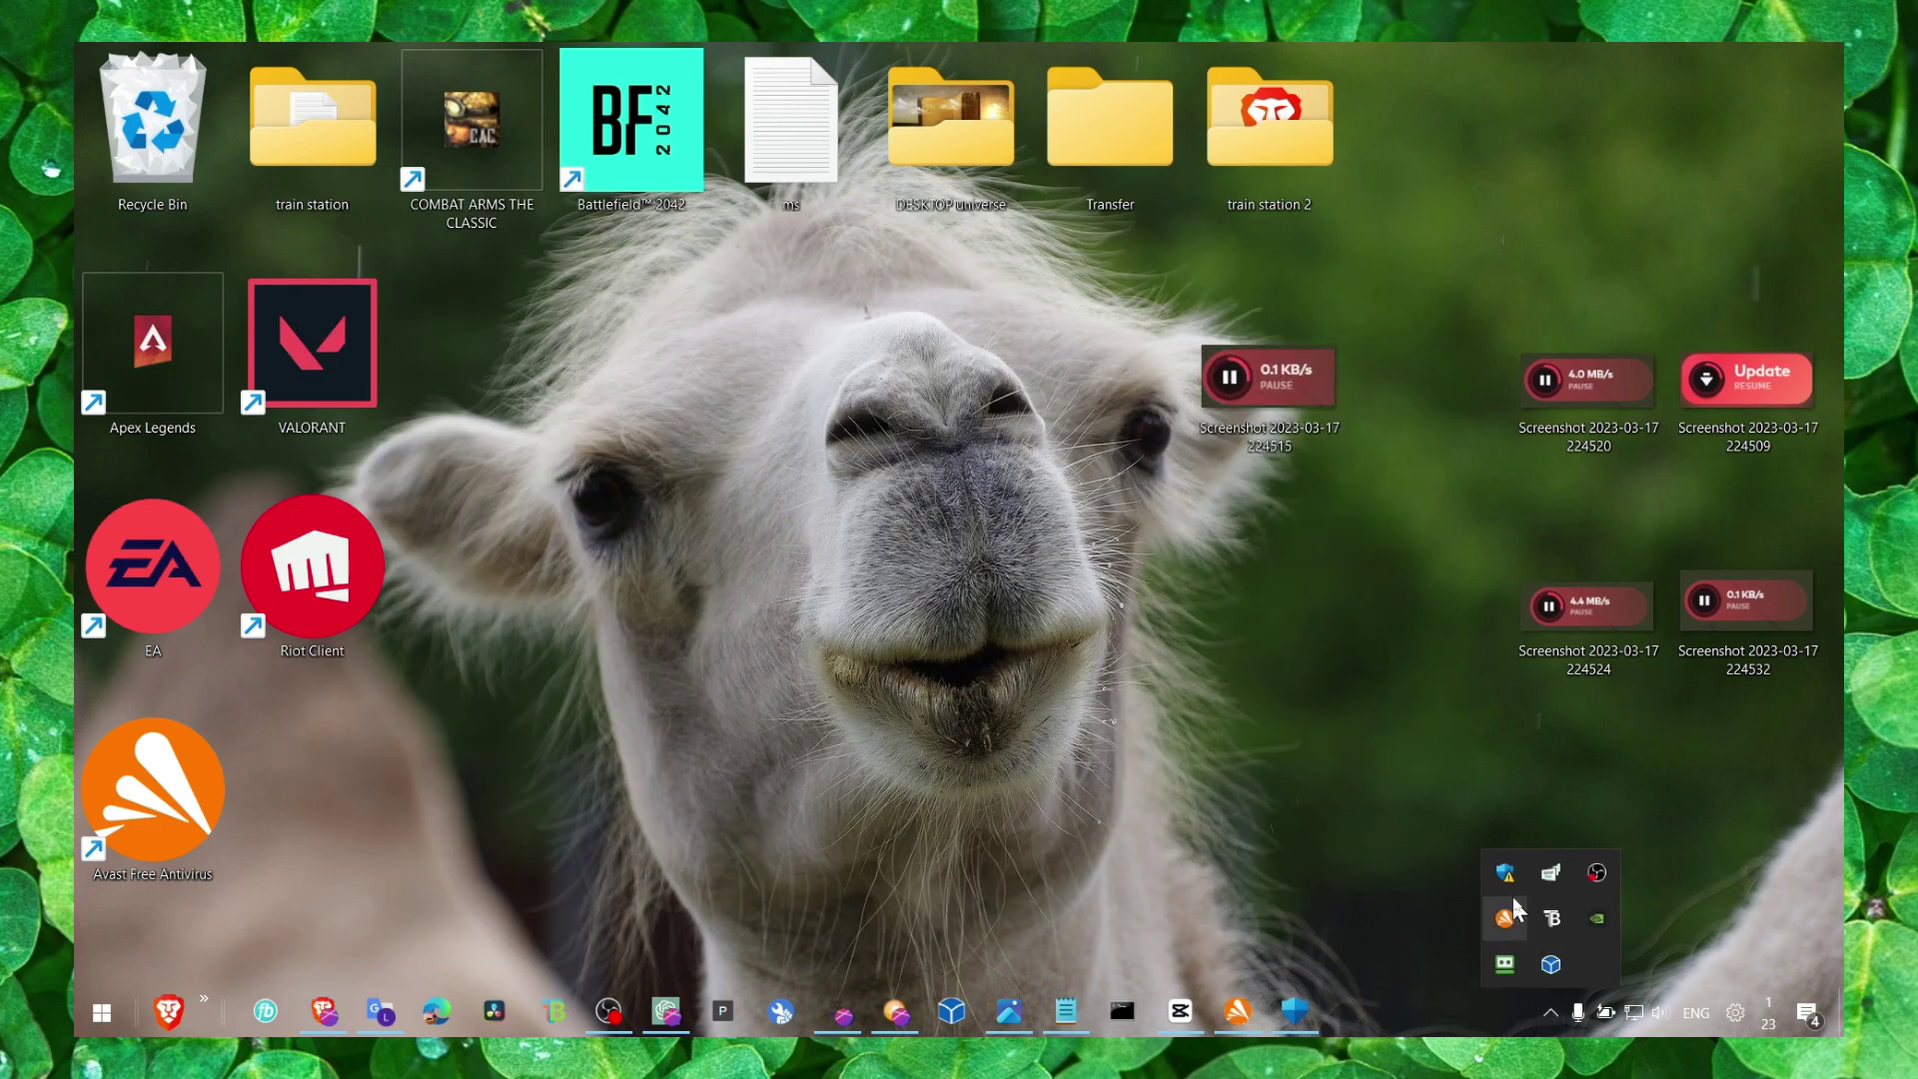
click(1145, 730)
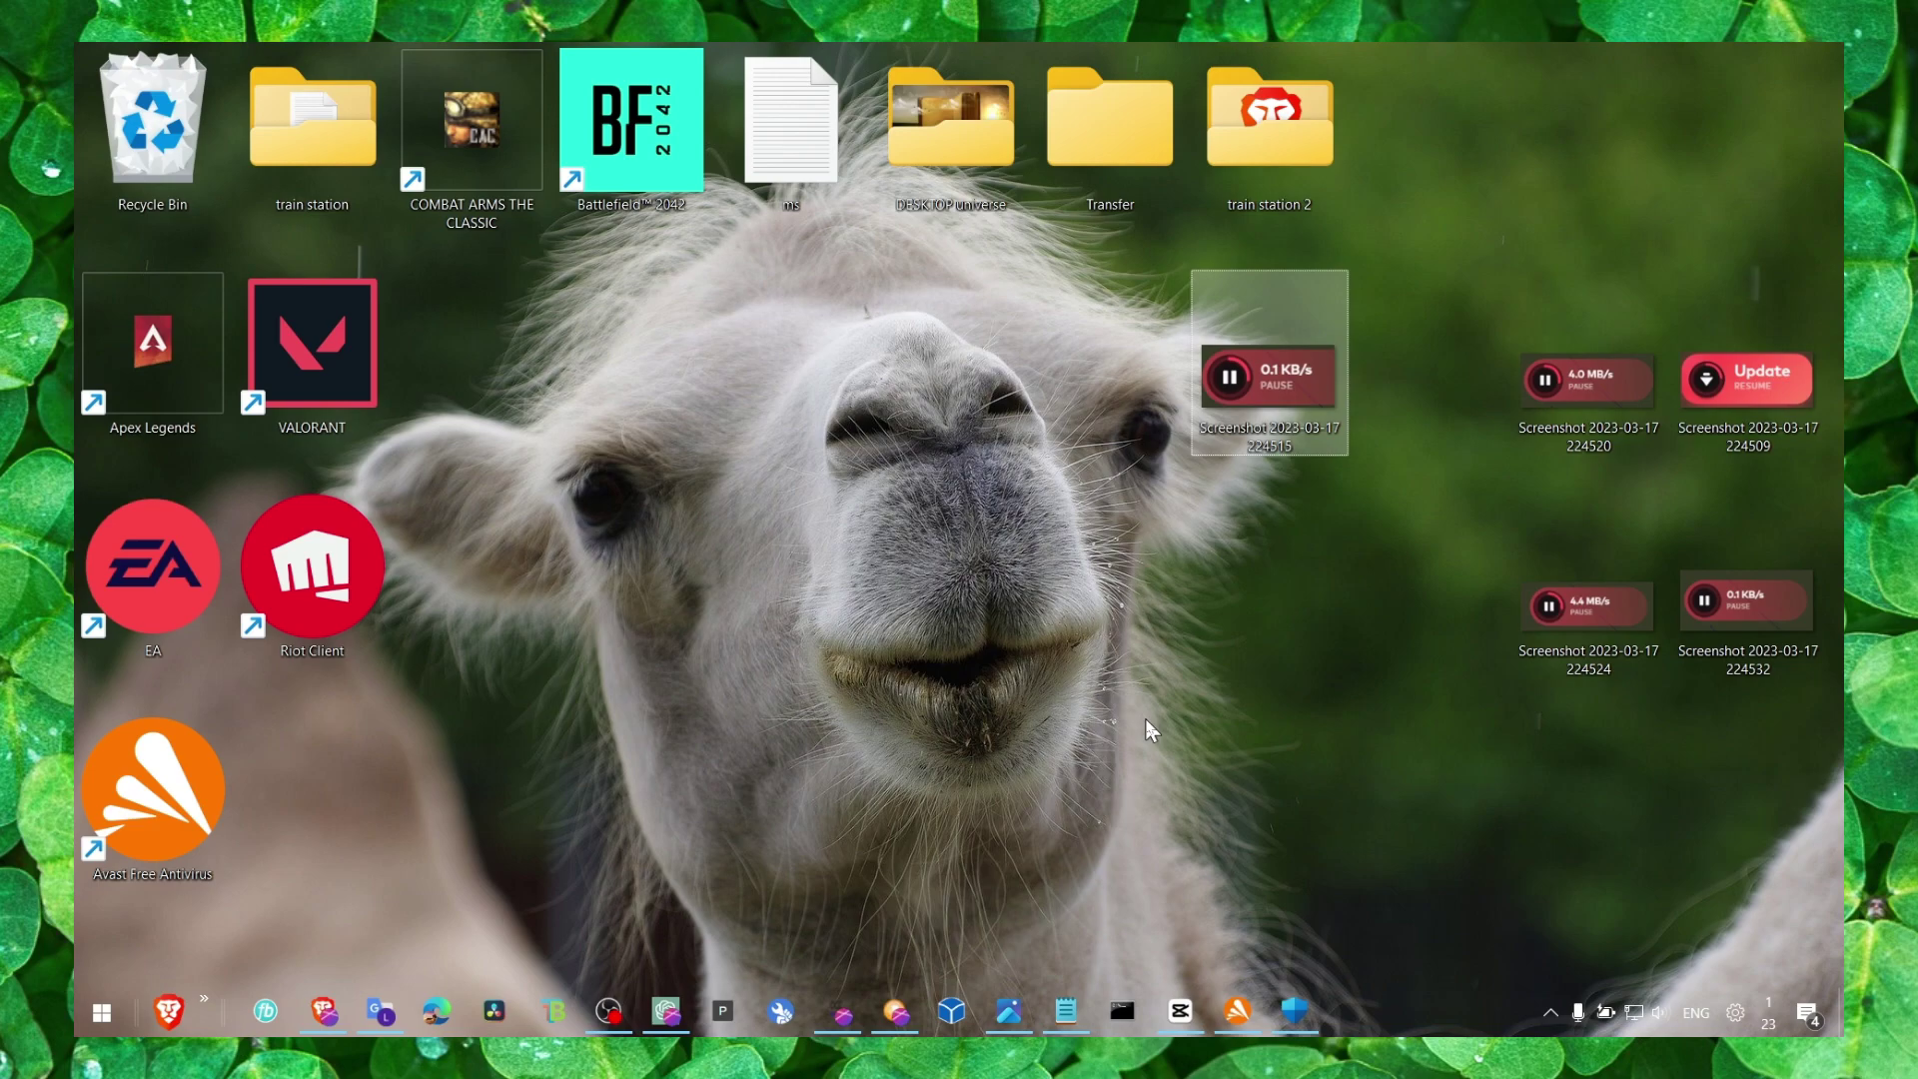
drag(1235, 435, 1543, 271)
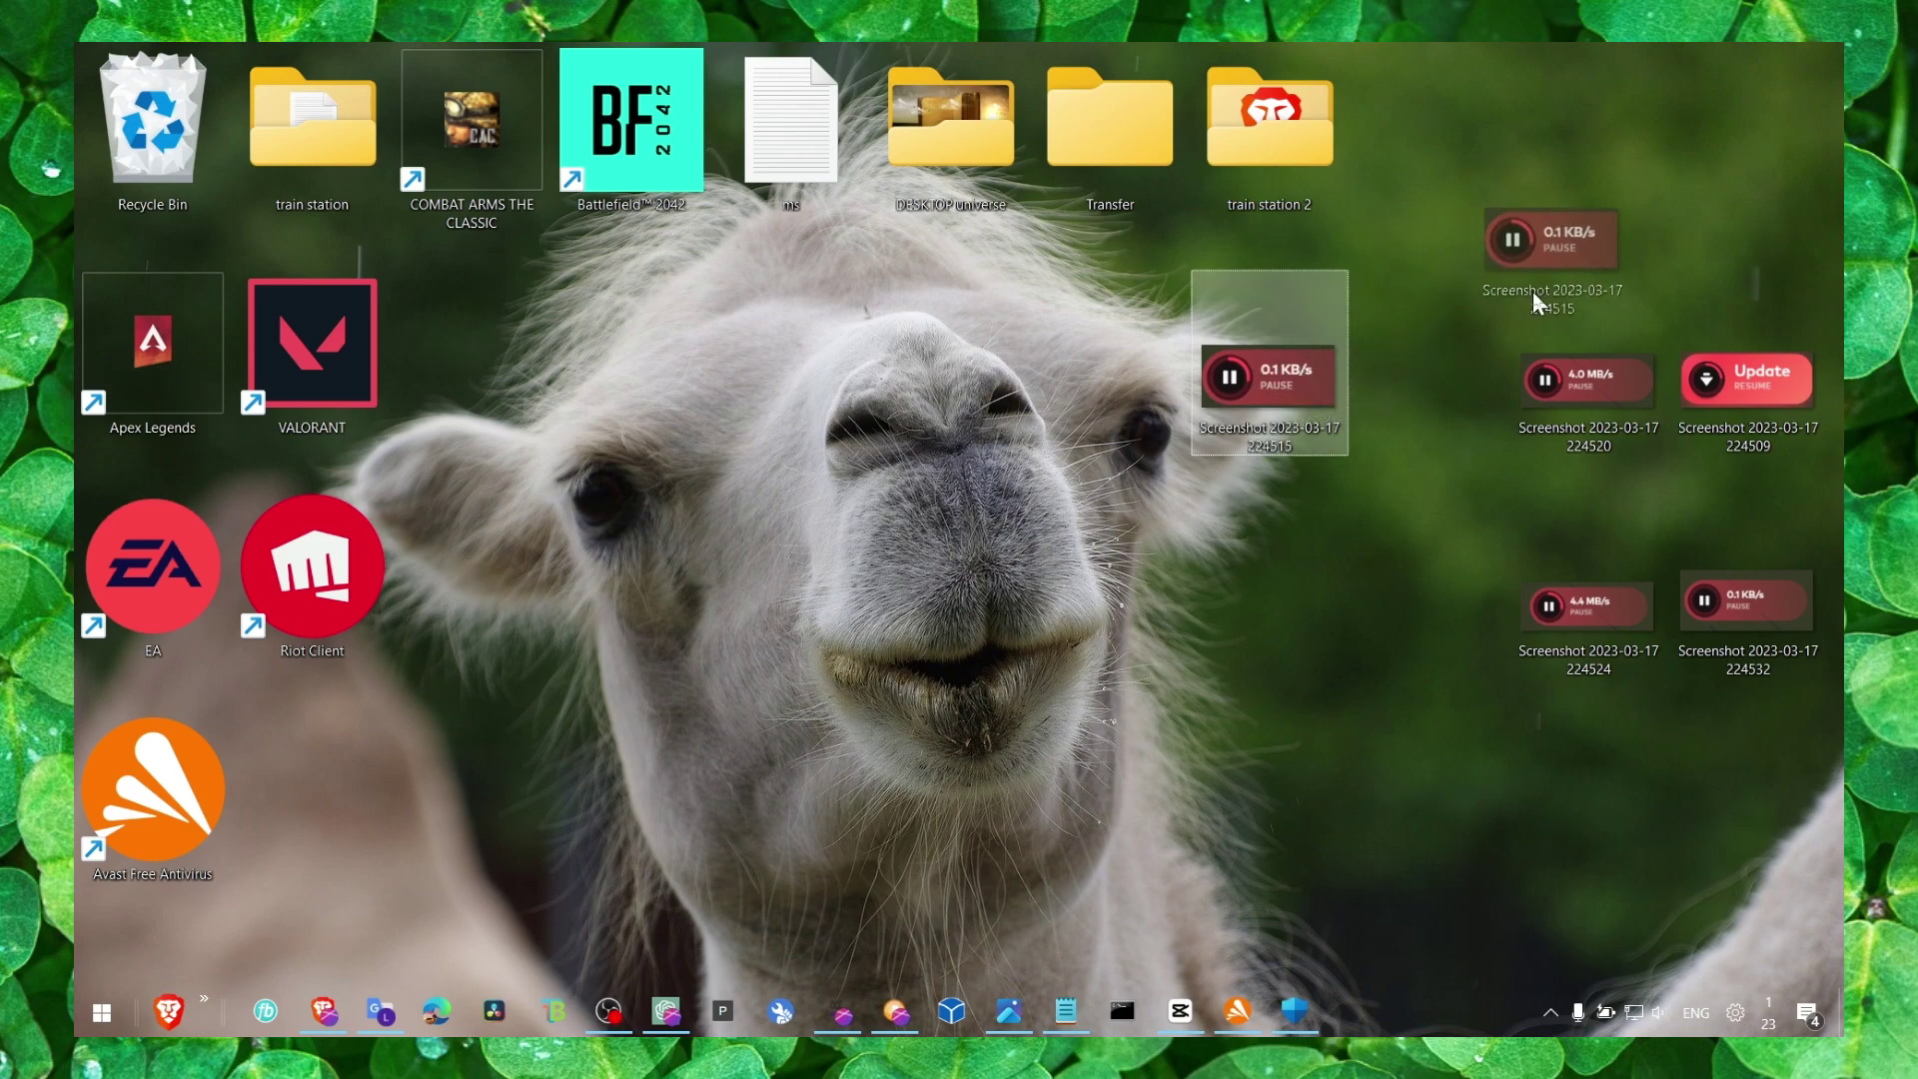
click(1550, 1013)
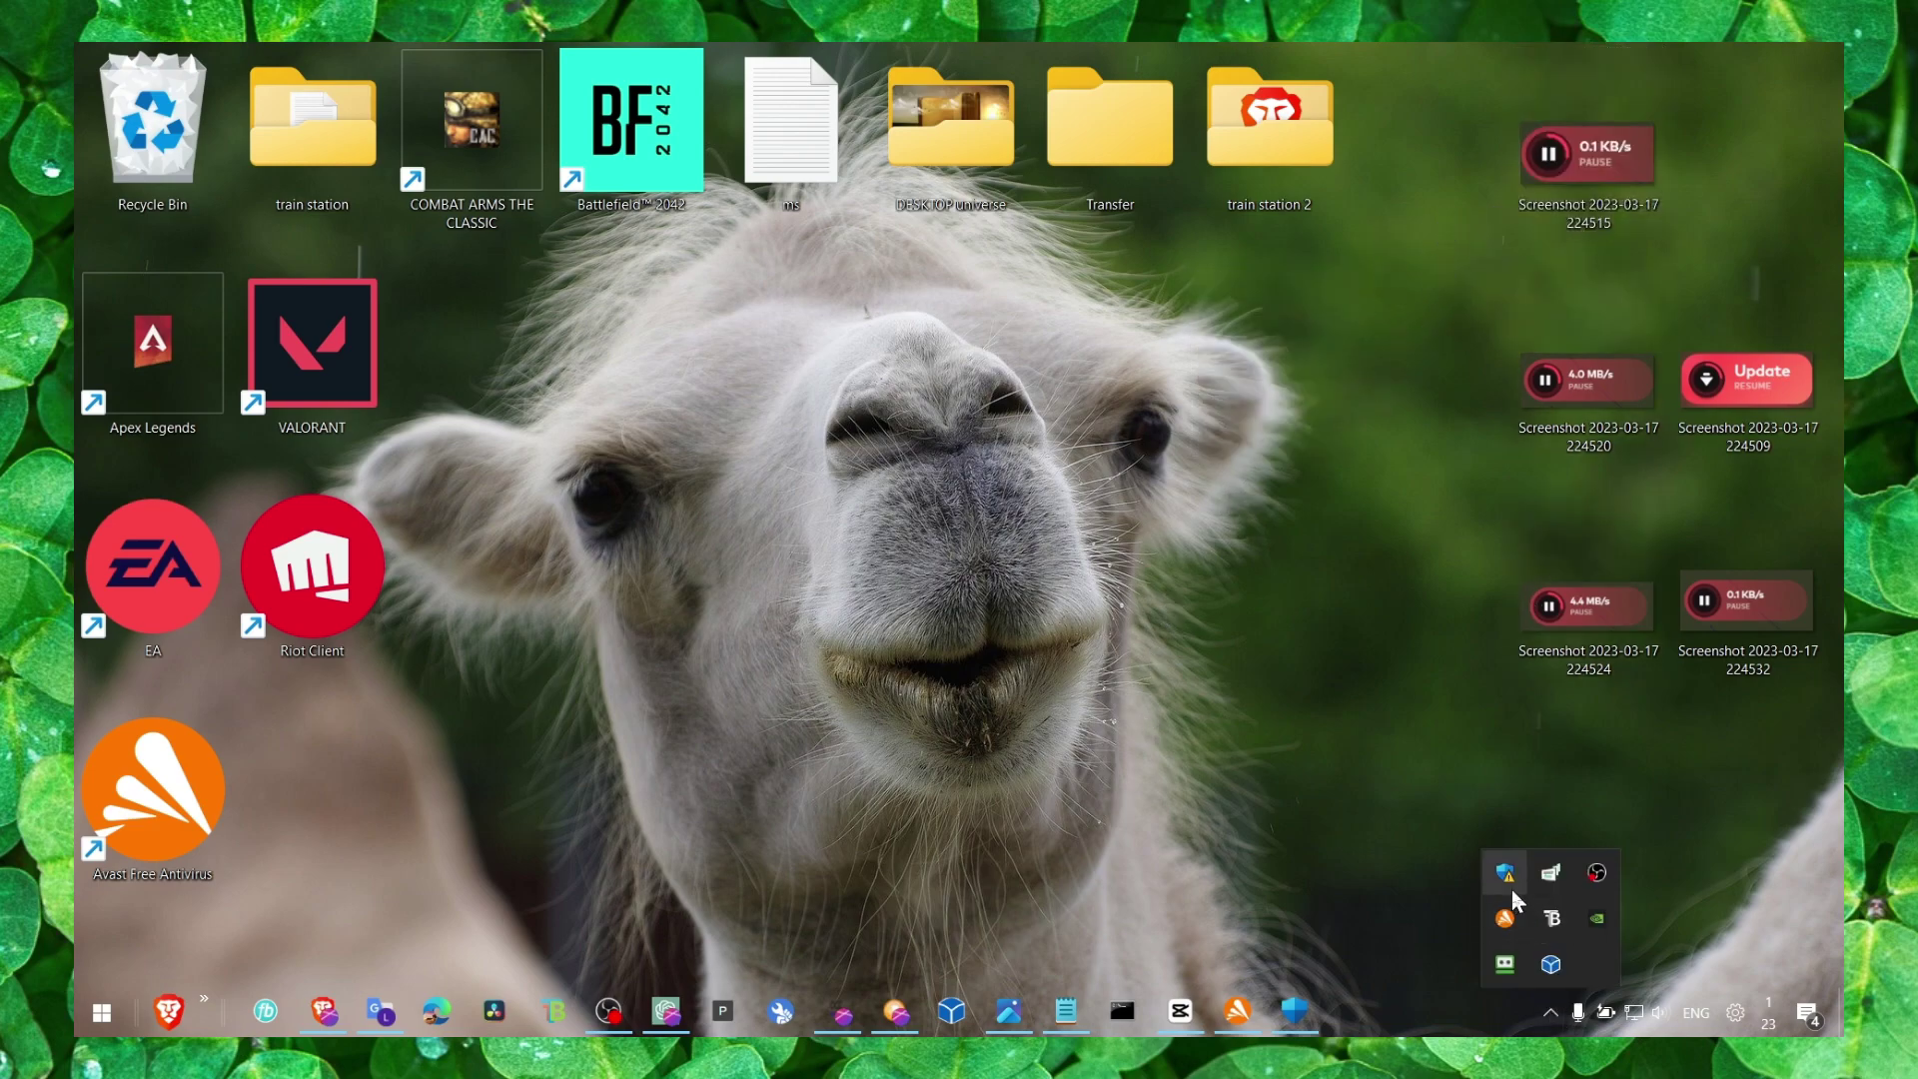
click(1274, 727)
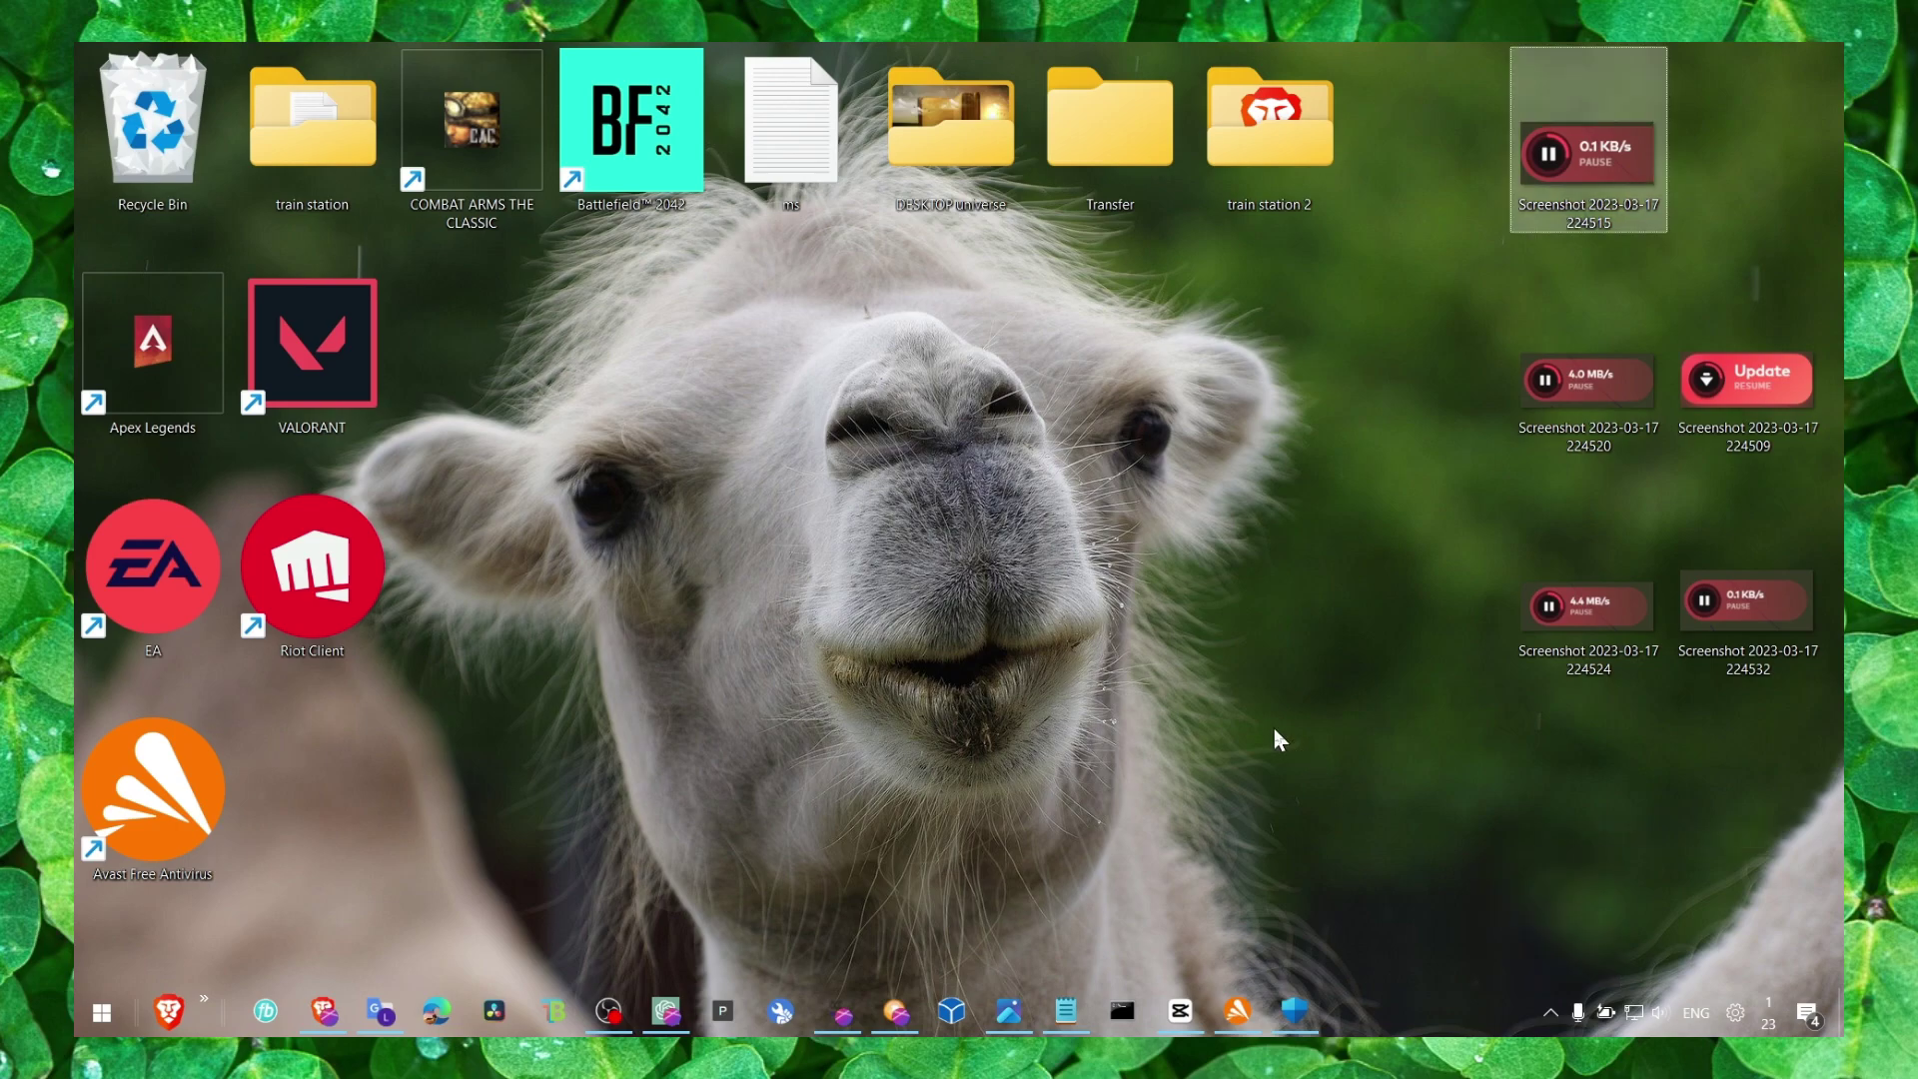